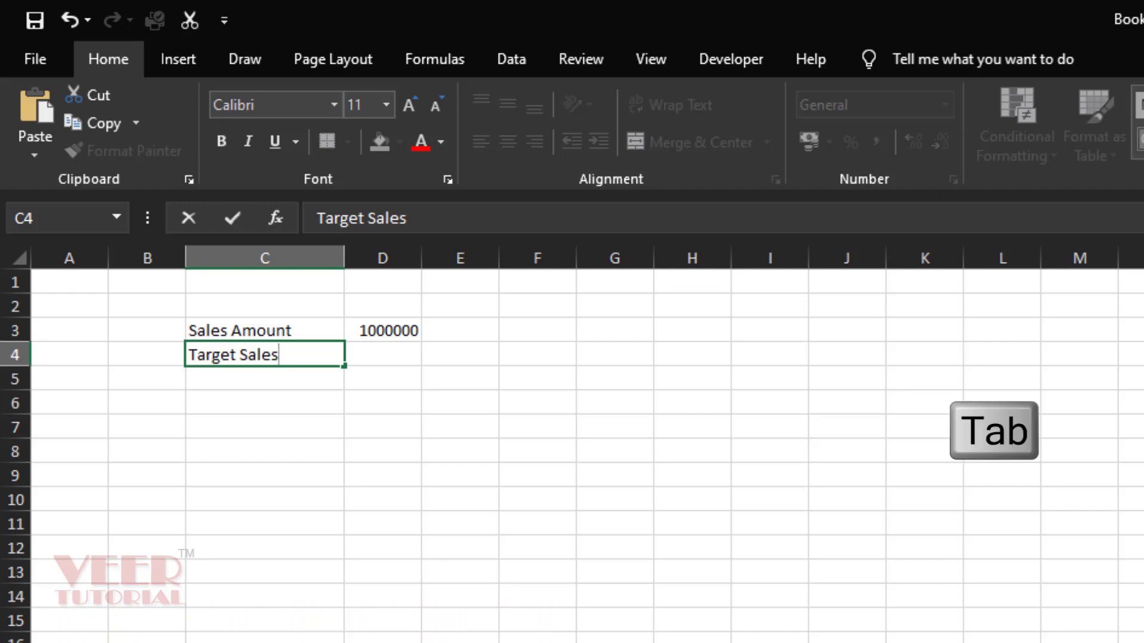
Step: Enter the formula =D3*1.2 in D4 to calculate the Target Sales from the Sales Amount
key("Tab")
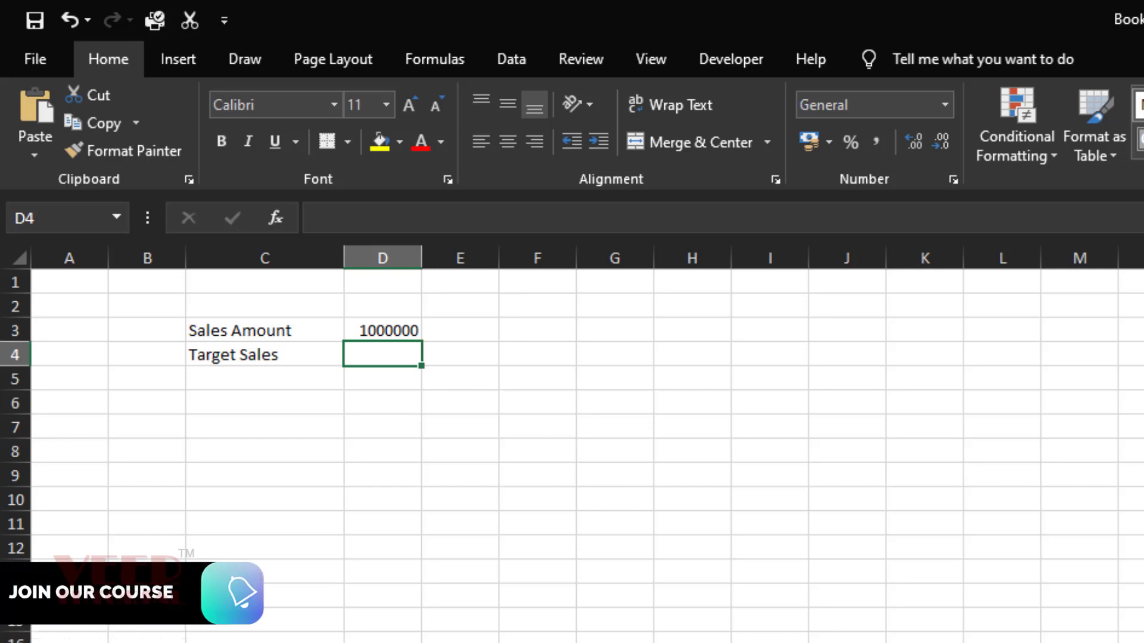
type("=")
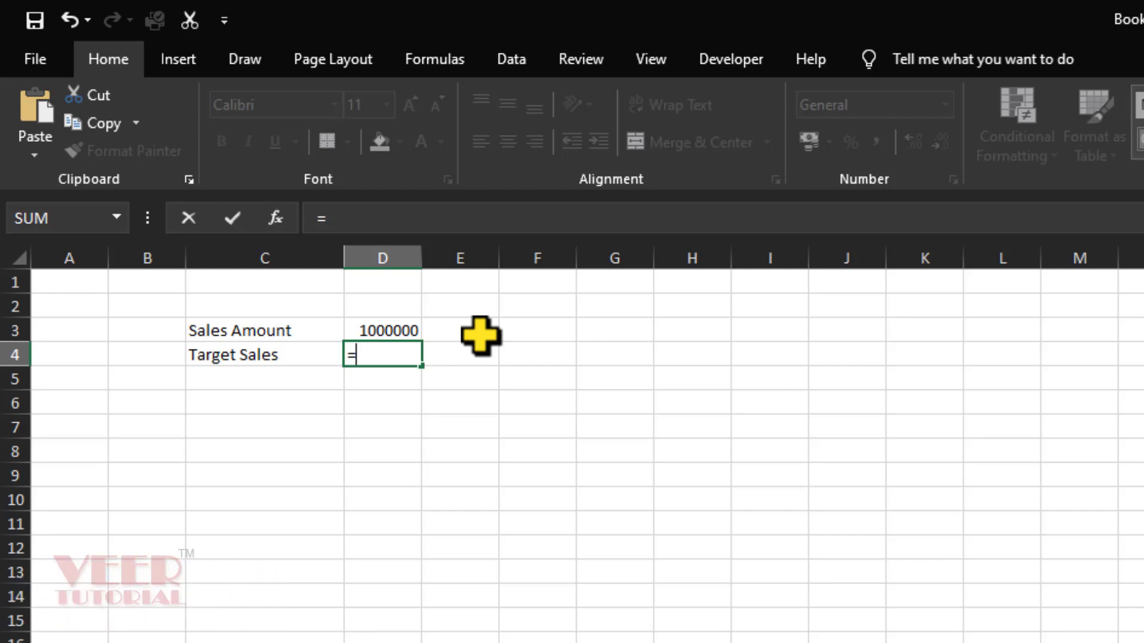
left_click(395, 327)
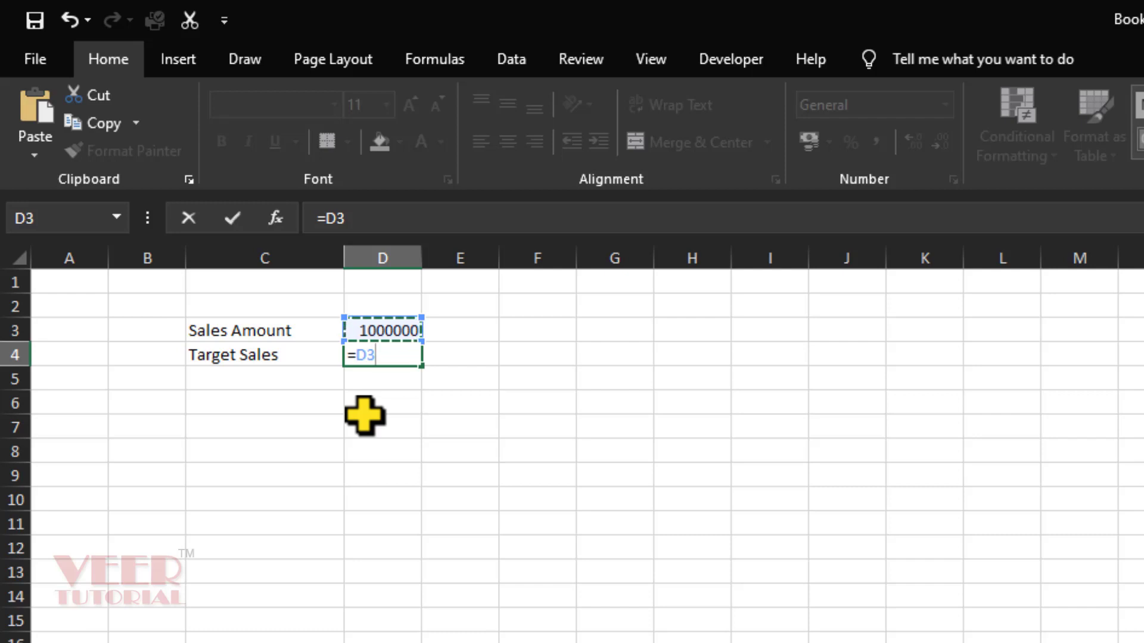
type("*")
key("BackSpace")
type("*")
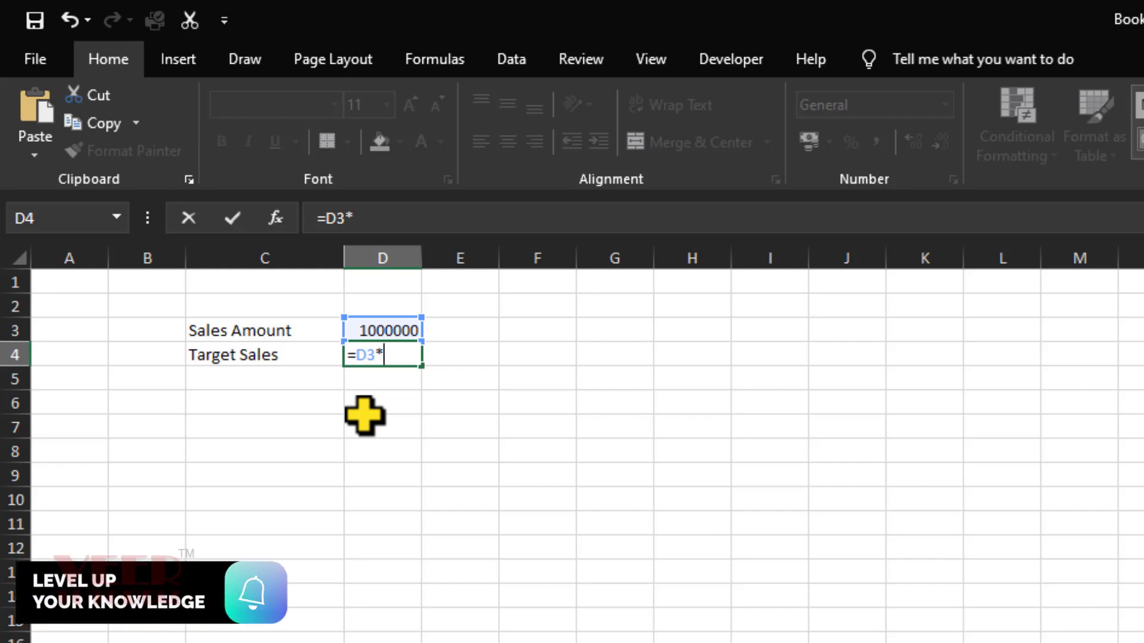
type("1.2")
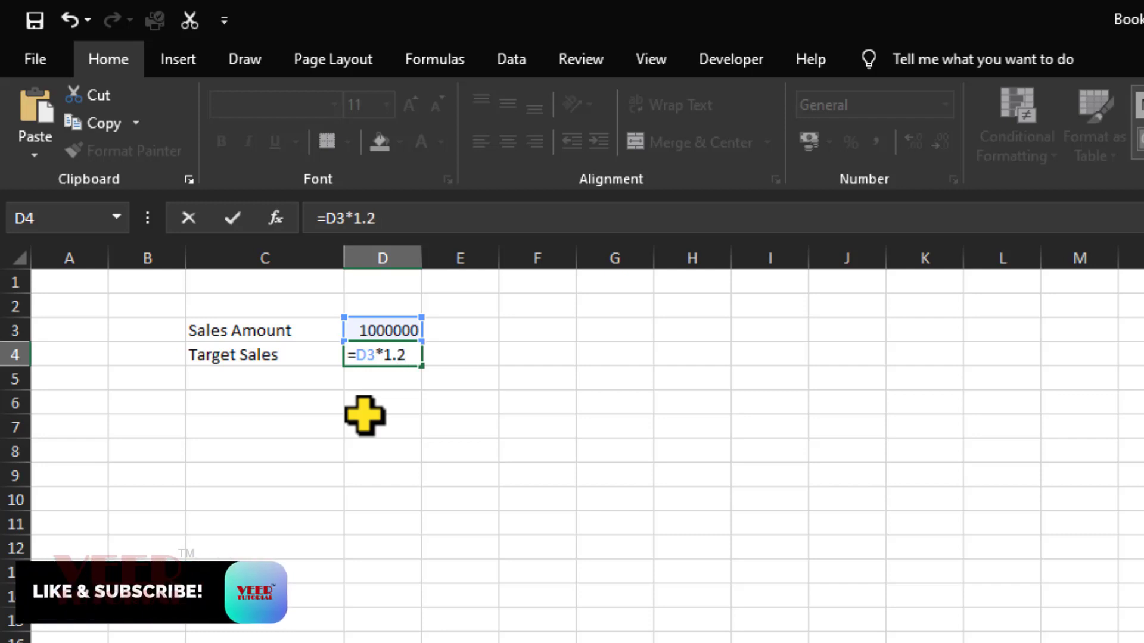
key("Return")
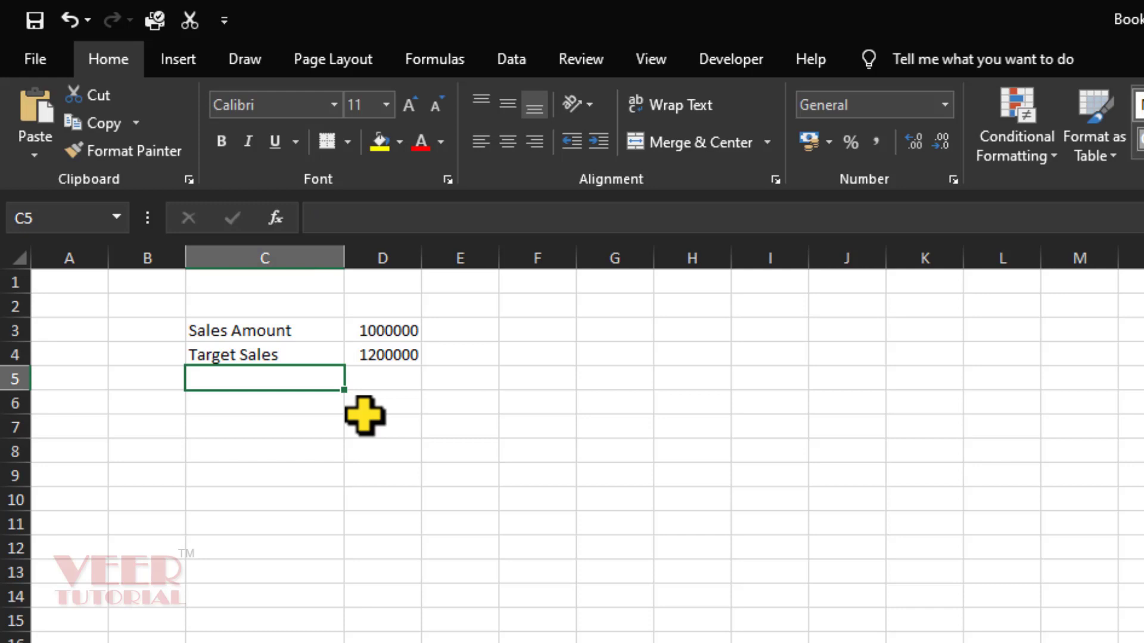
Step: Inspect the Target Sales formula and its source cell, and set the Sales Amount in D3 to 100000
left_click(398, 357)
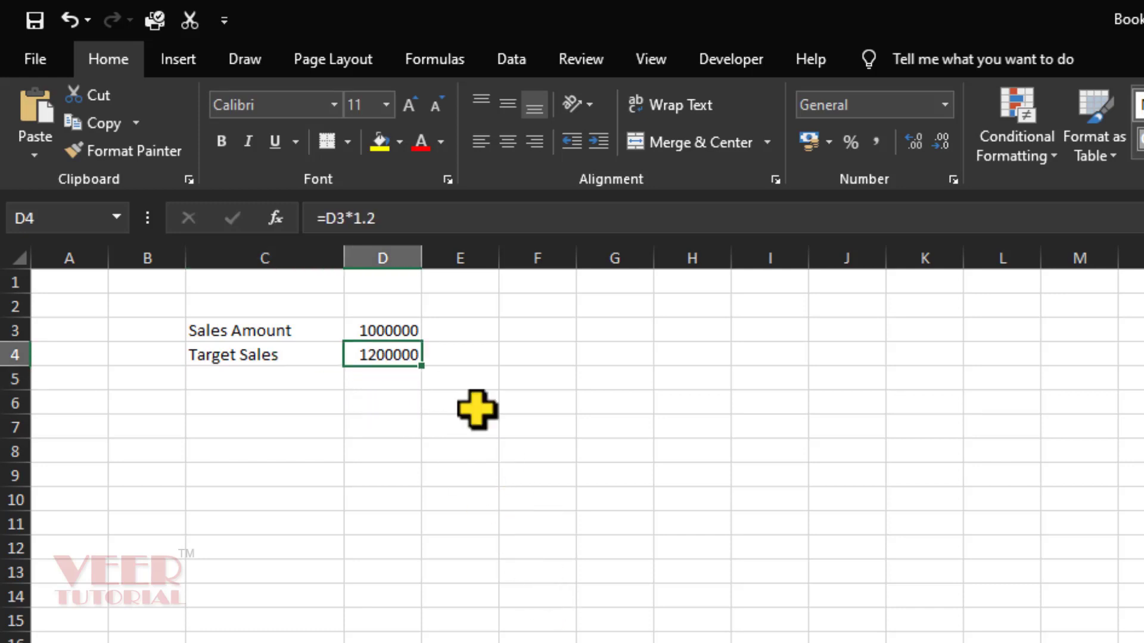
left_click(396, 332)
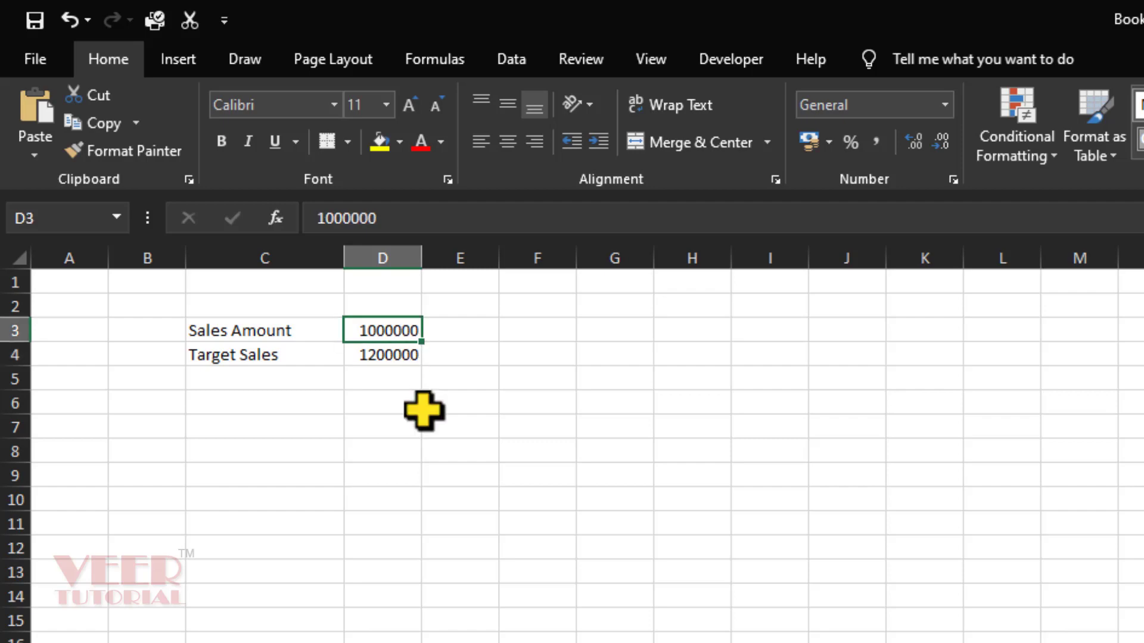
left_click(396, 357)
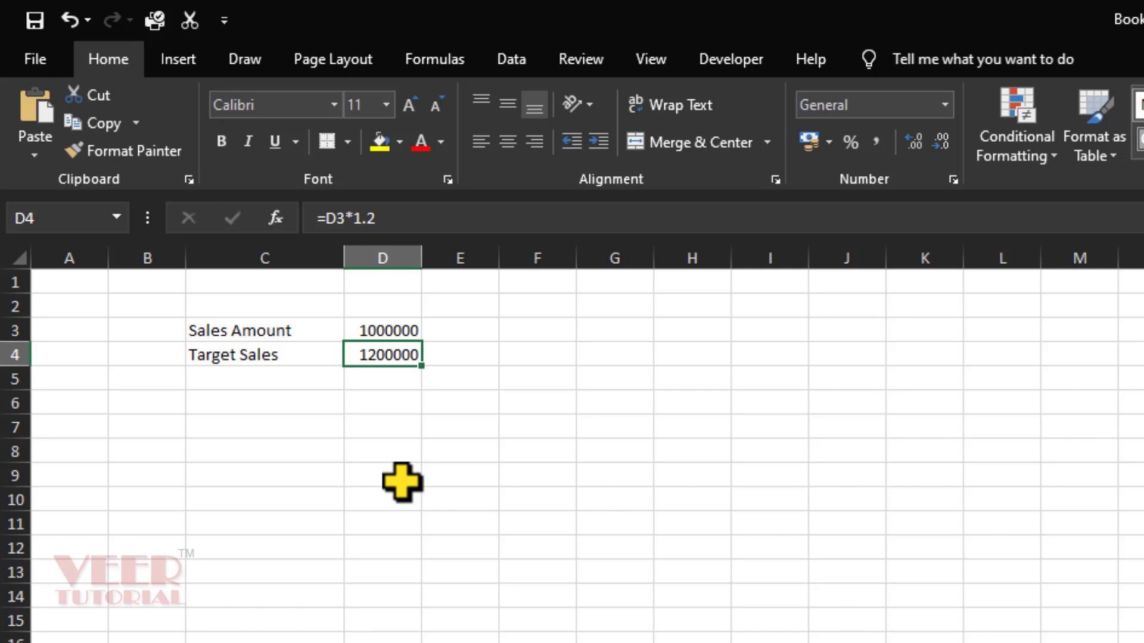
left_click(408, 329)
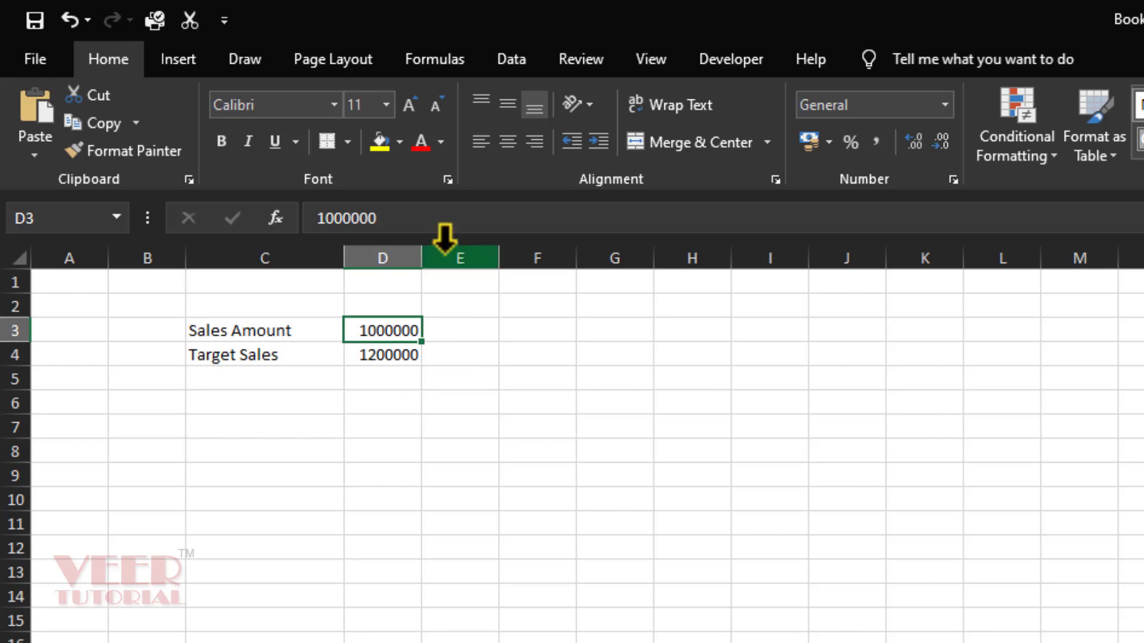
left_click(448, 223)
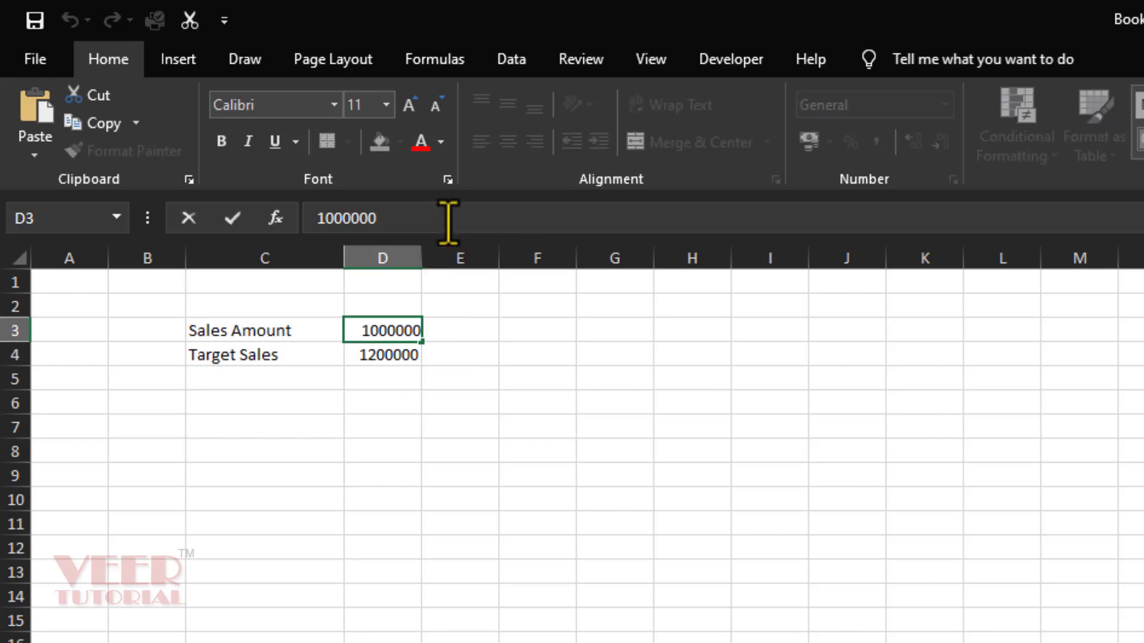
key("BackSpace")
key("Return")
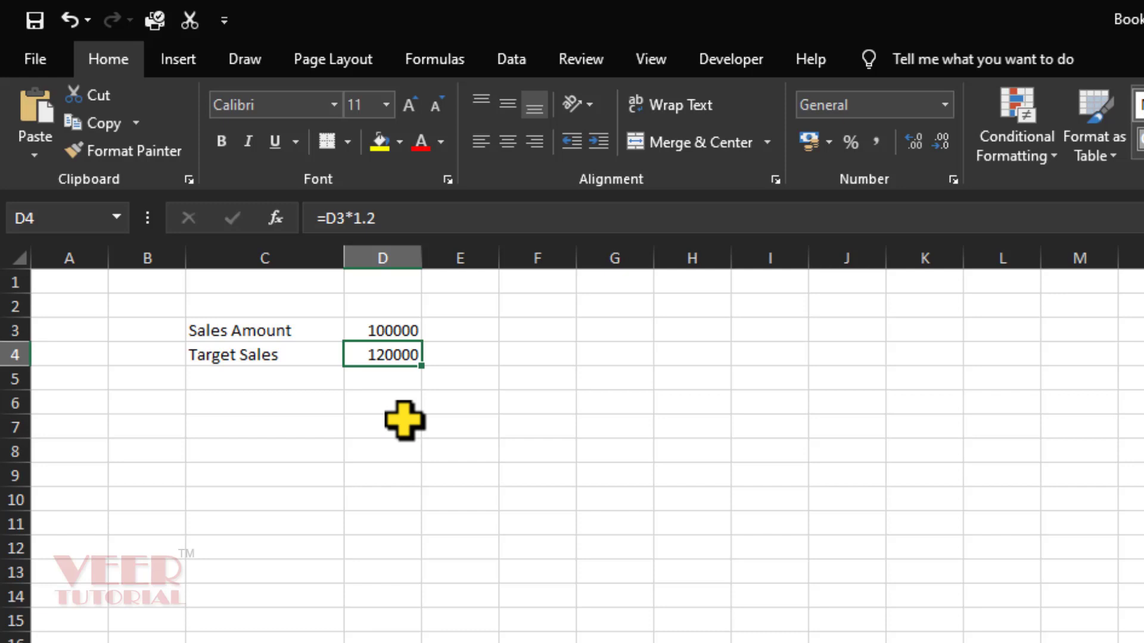
Step: Enter the label TEXT in C8 and look at the text entries in C3 and C4
left_click(323, 455)
type("TEXT")
key("Return")
left_click(234, 325)
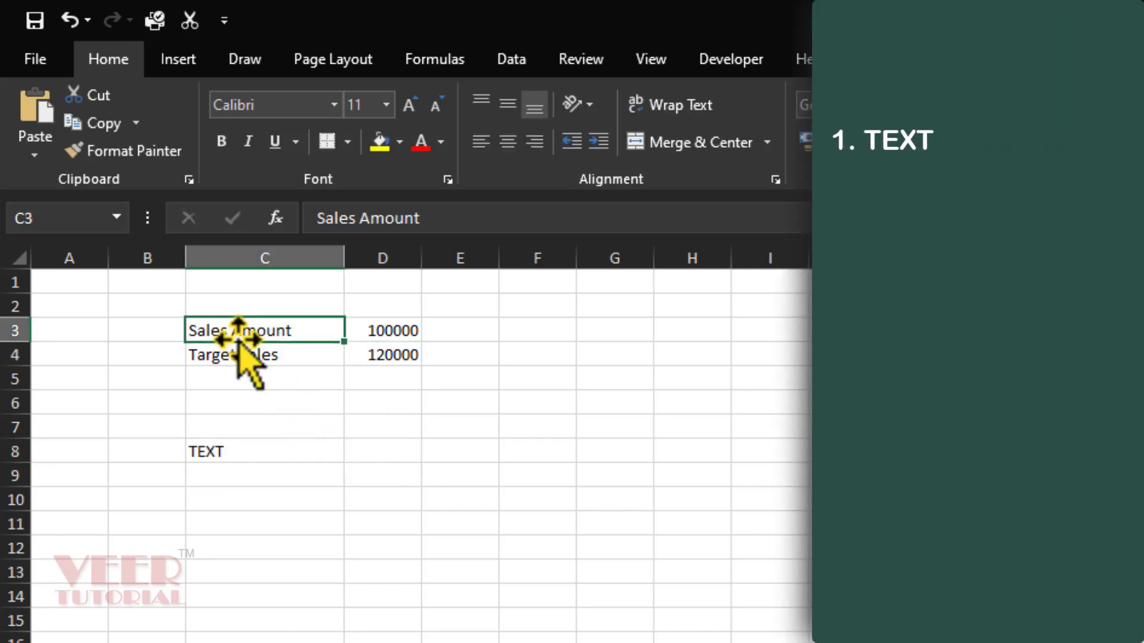
left_click(266, 360)
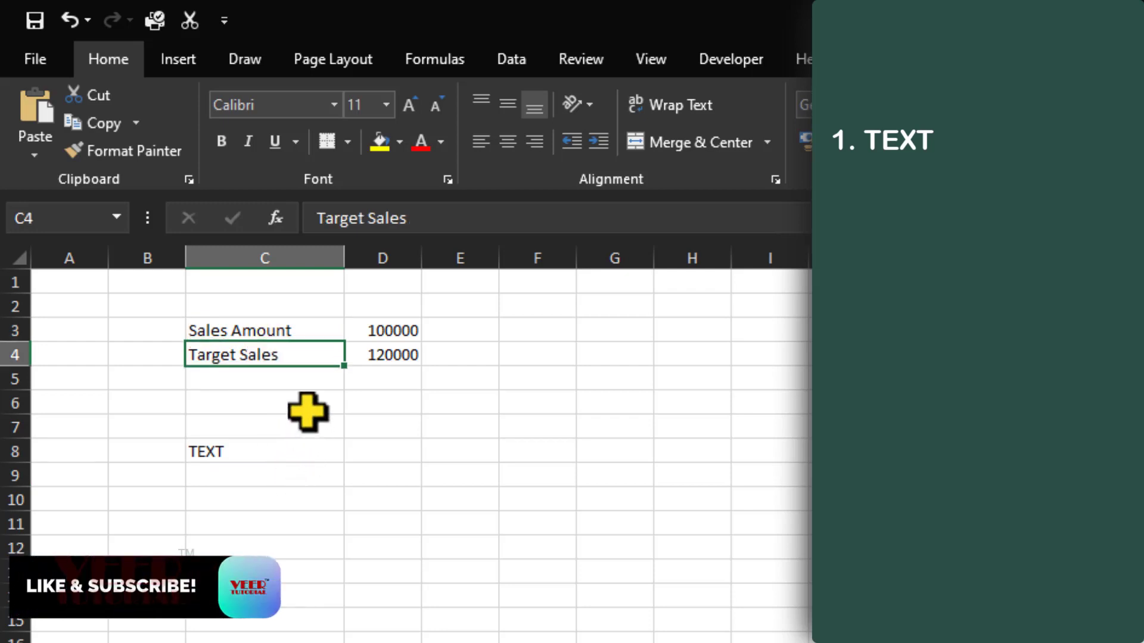
Step: Add the labels NUMBERS in C9 and FORMULA in C10, checking the example number and formula cells
left_click(401, 333)
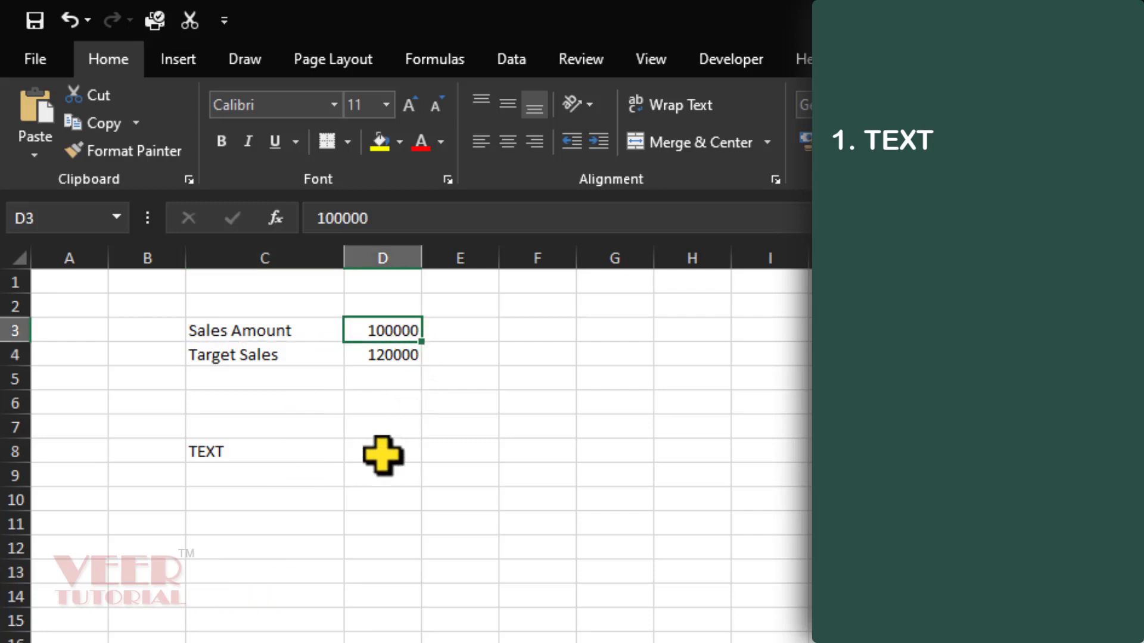
left_click(249, 471)
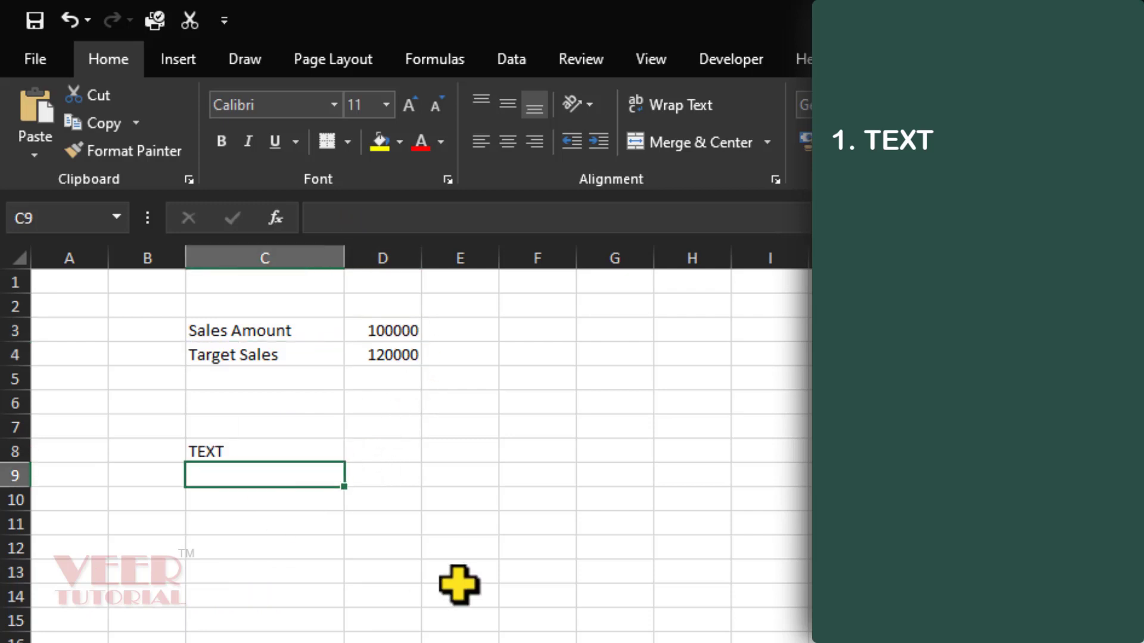
type("NUMBERS")
key("Return")
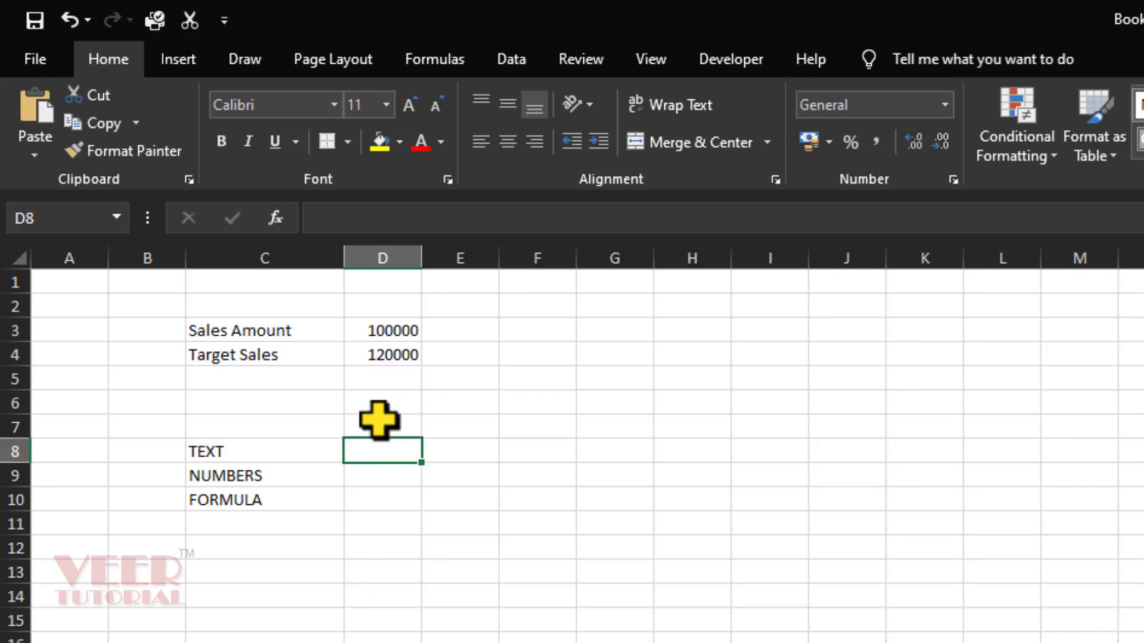
left_click(360, 499)
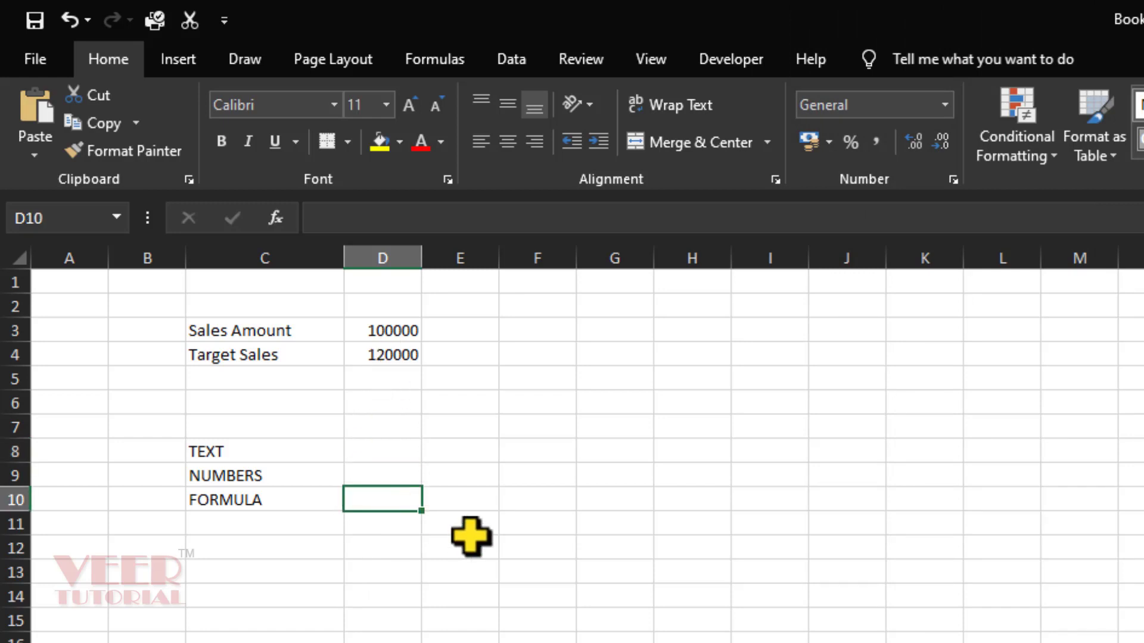
left_click(398, 357)
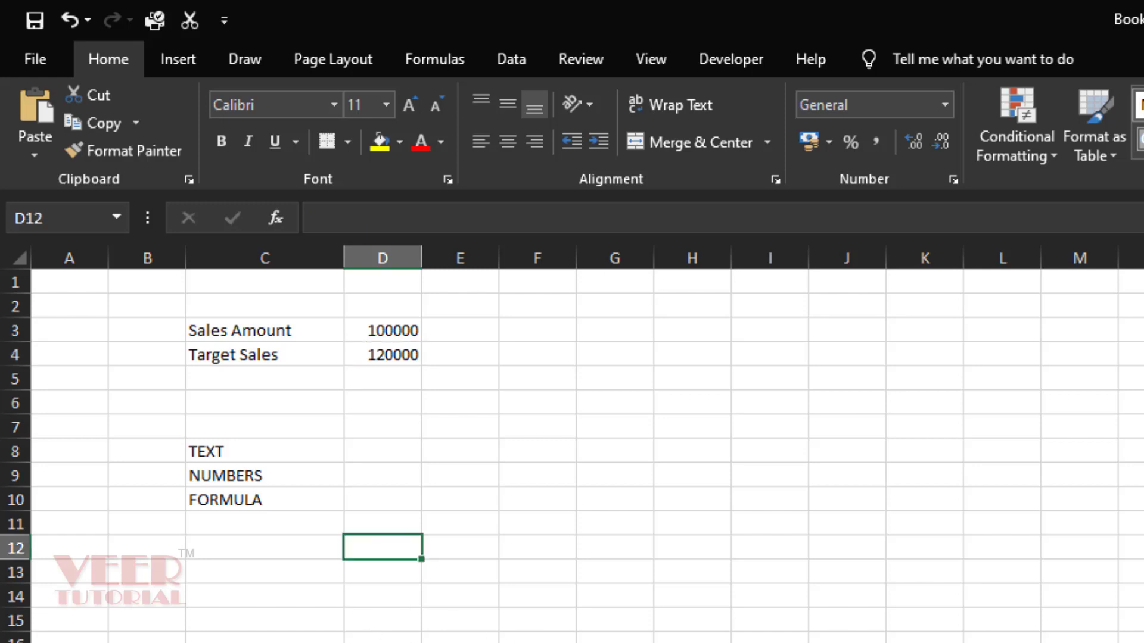
Step: Enter the date 01/01/2023 in D12 and select that cell
type("01/01")
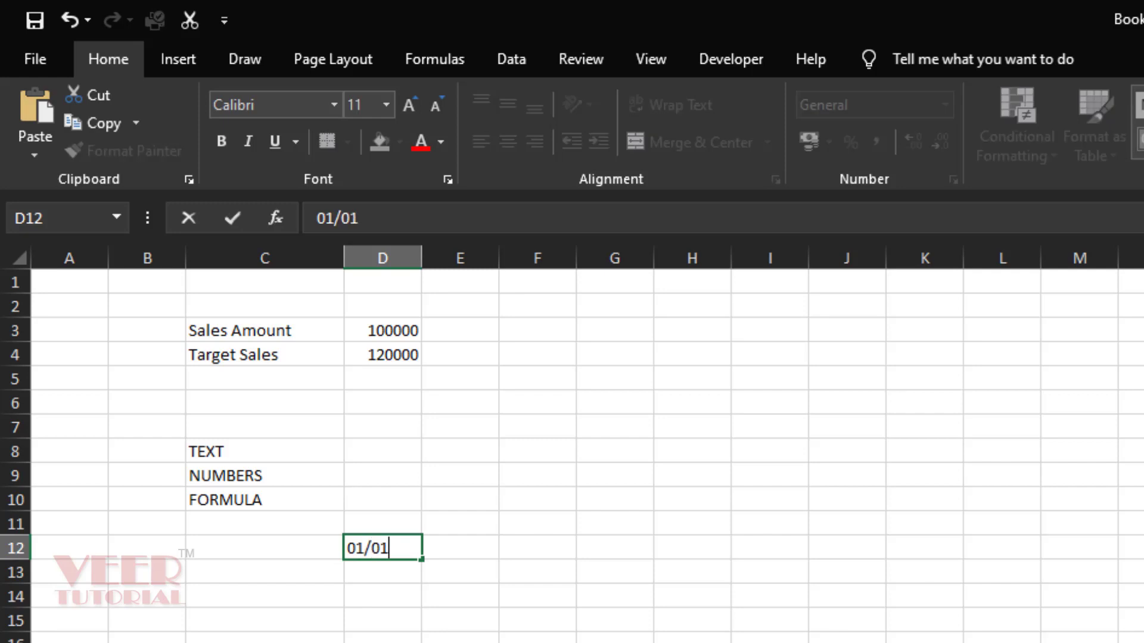
type("/2023")
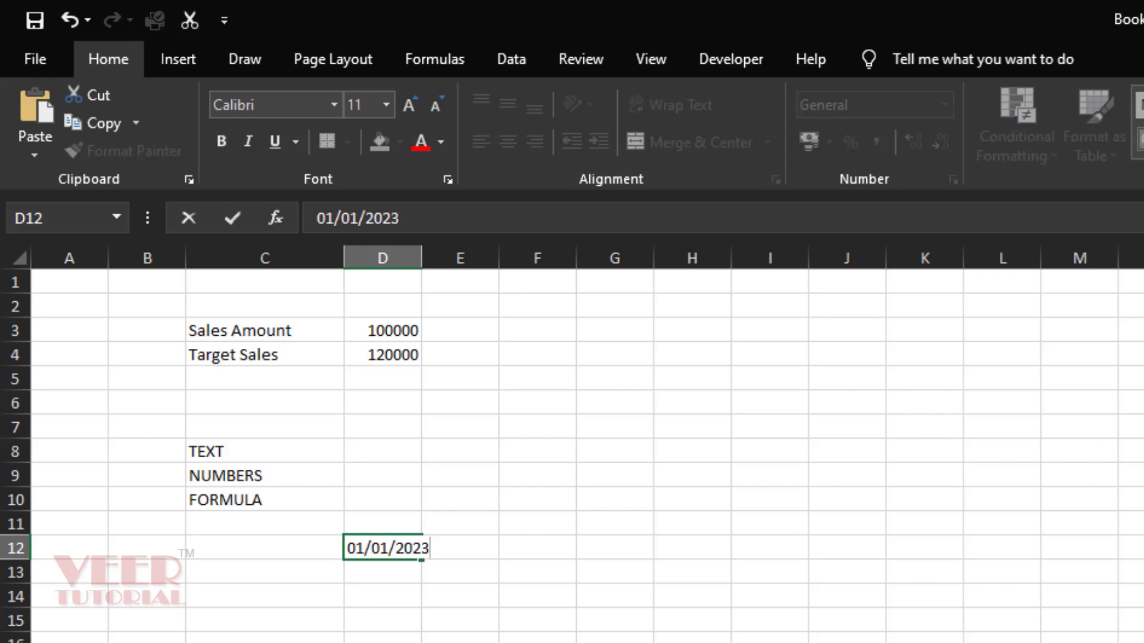
key("Return")
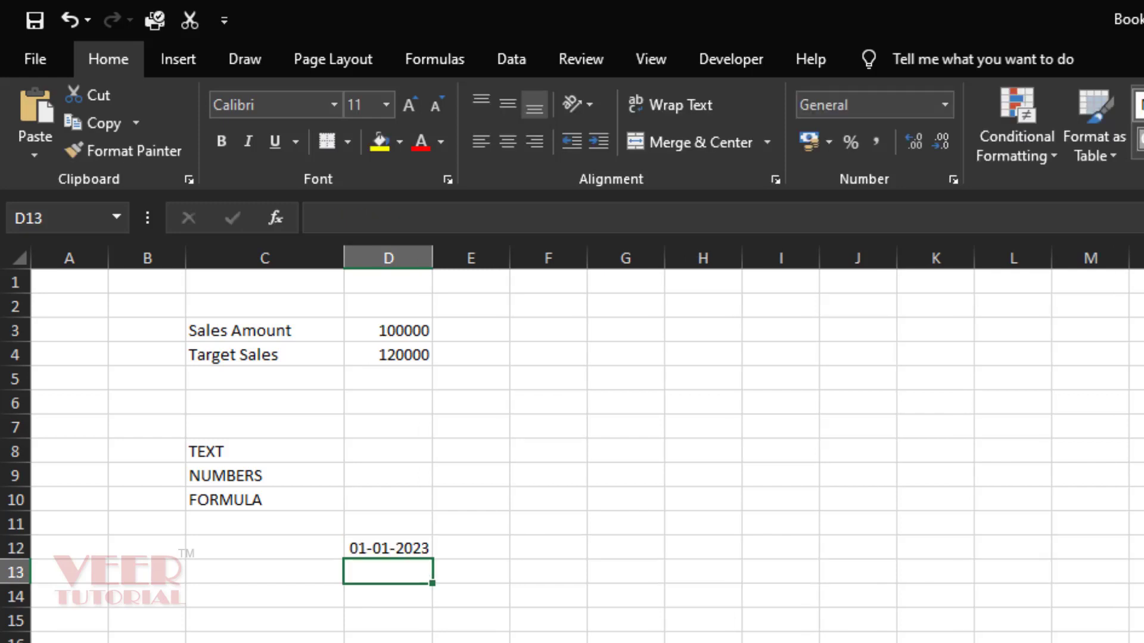
left_click(411, 551)
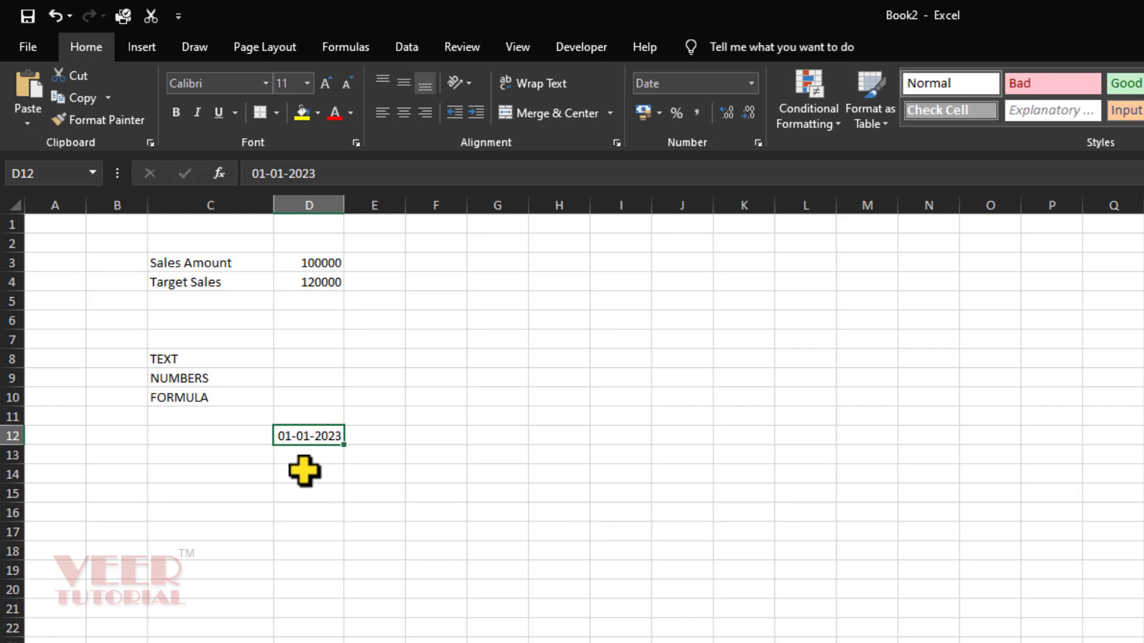
Step: Enter 0.125 in D14 and the time 01:20 AM in G14
left_click(309, 474)
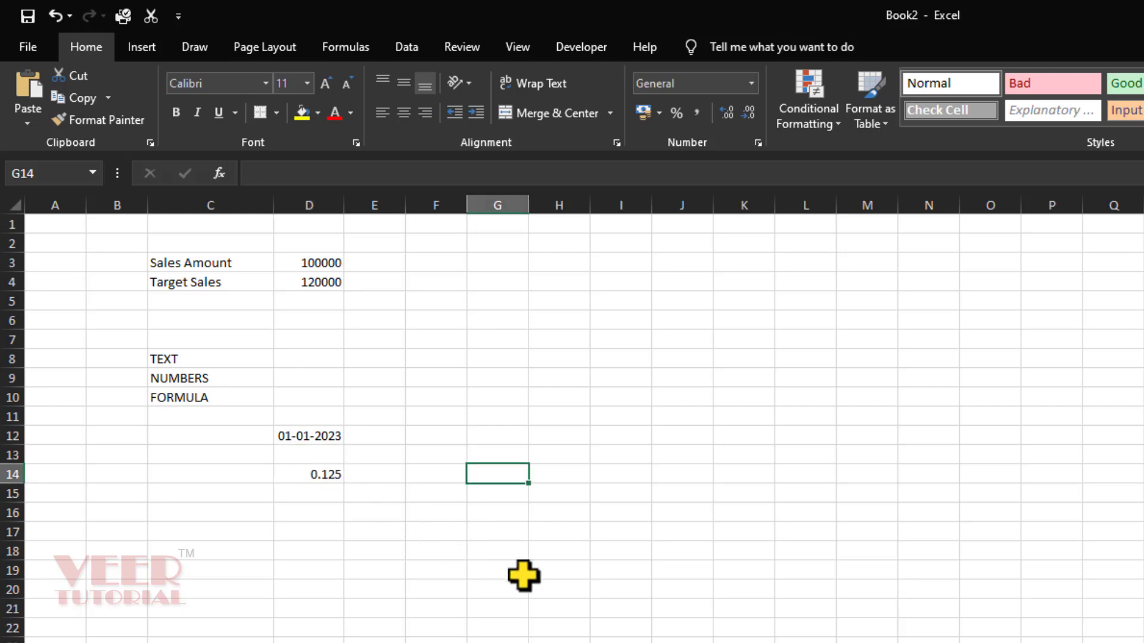
type("01:")
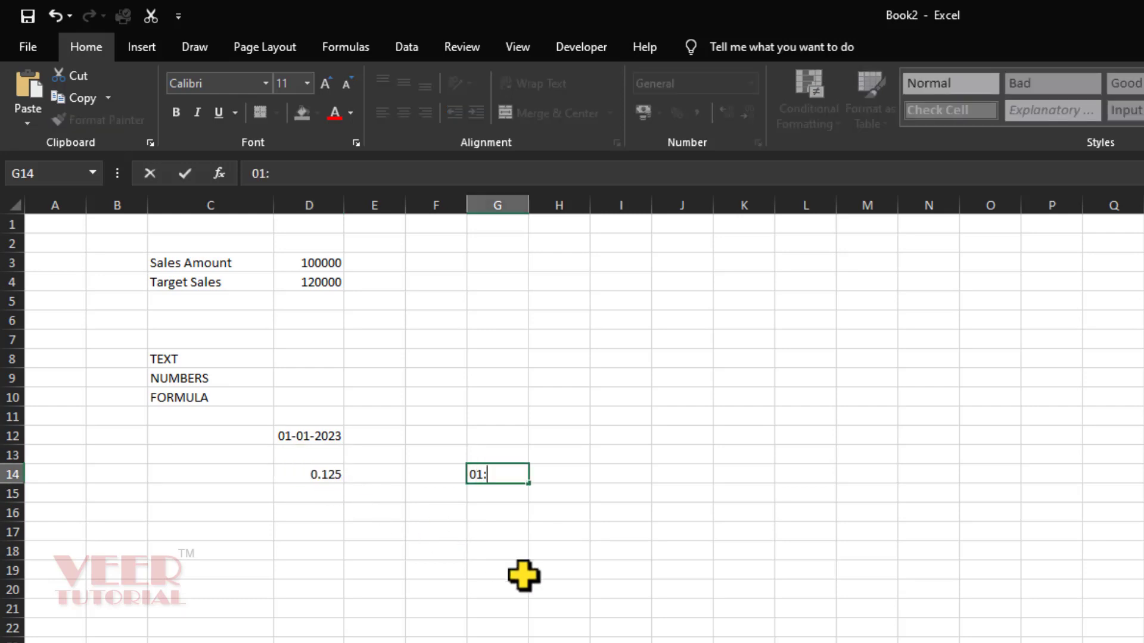
type("20 AM")
key("Return")
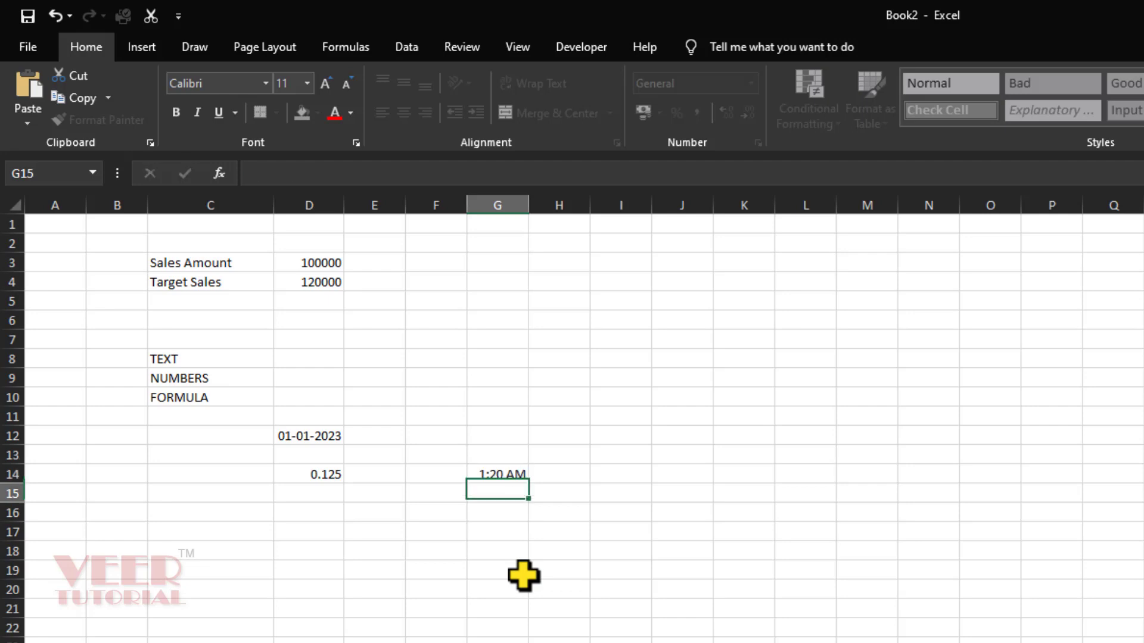
left_click(510, 471)
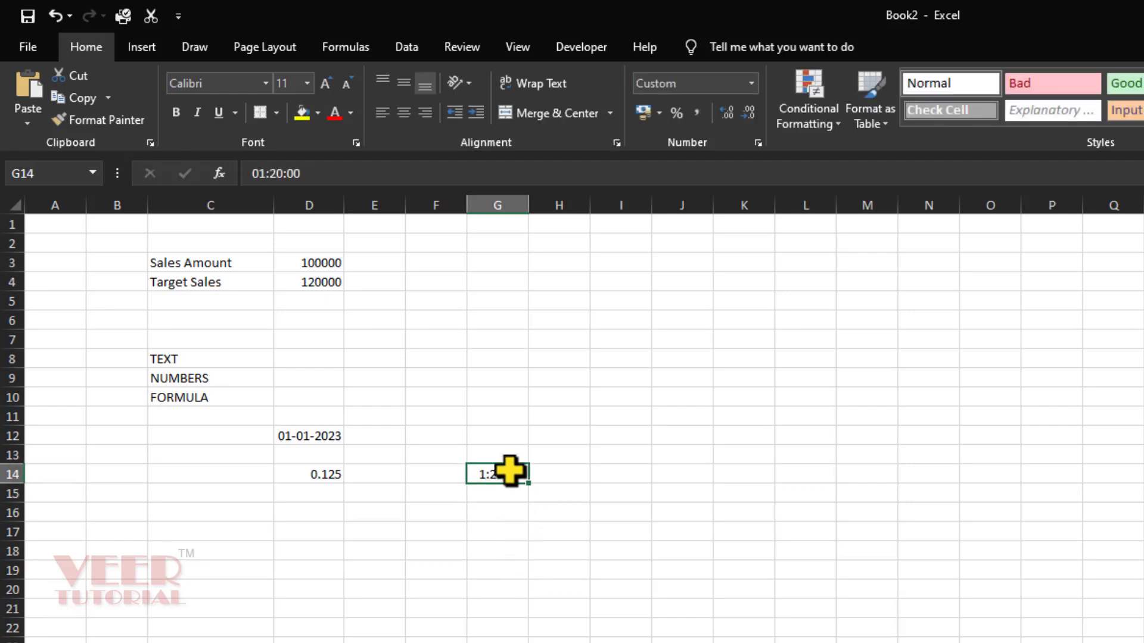
Step: Try the General number format on the date in D12 and undo that format change
left_click(308, 434)
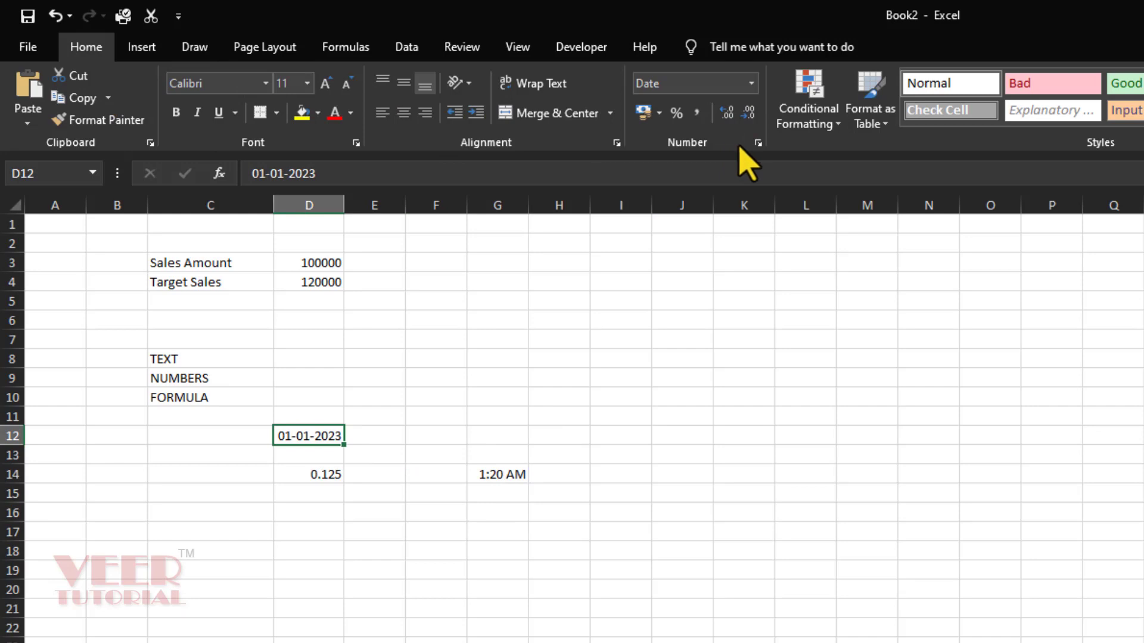
left_click(751, 83)
left_click(712, 116)
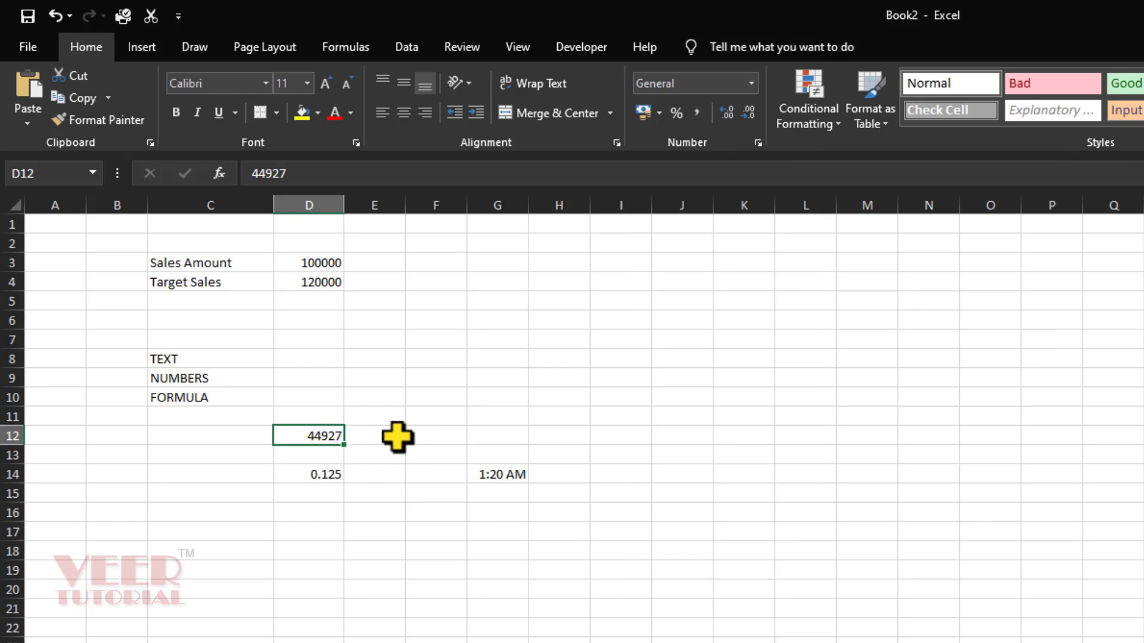
left_click(446, 594)
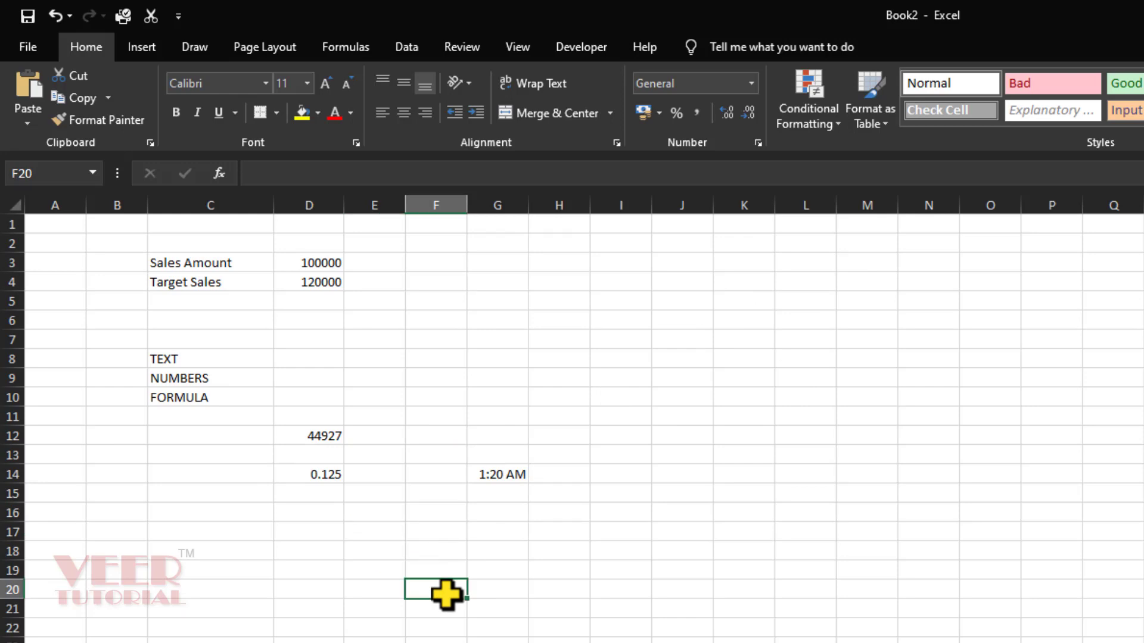
key("ctrl+z")
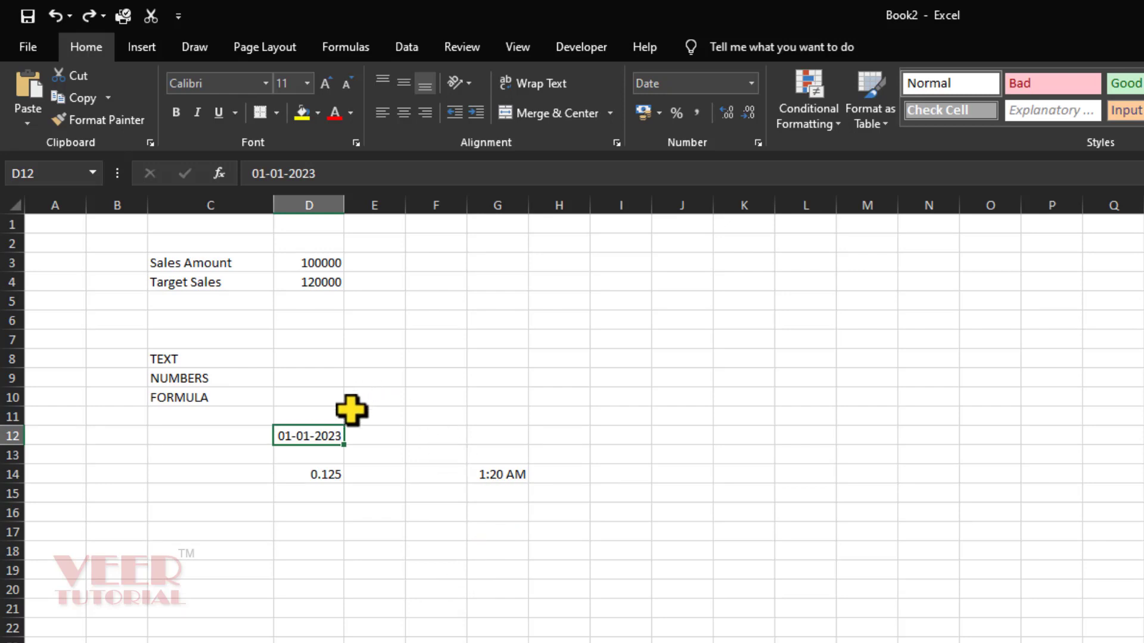
Step: Apply the General number format to the time in G14 and reselect the cell
left_click(501, 477)
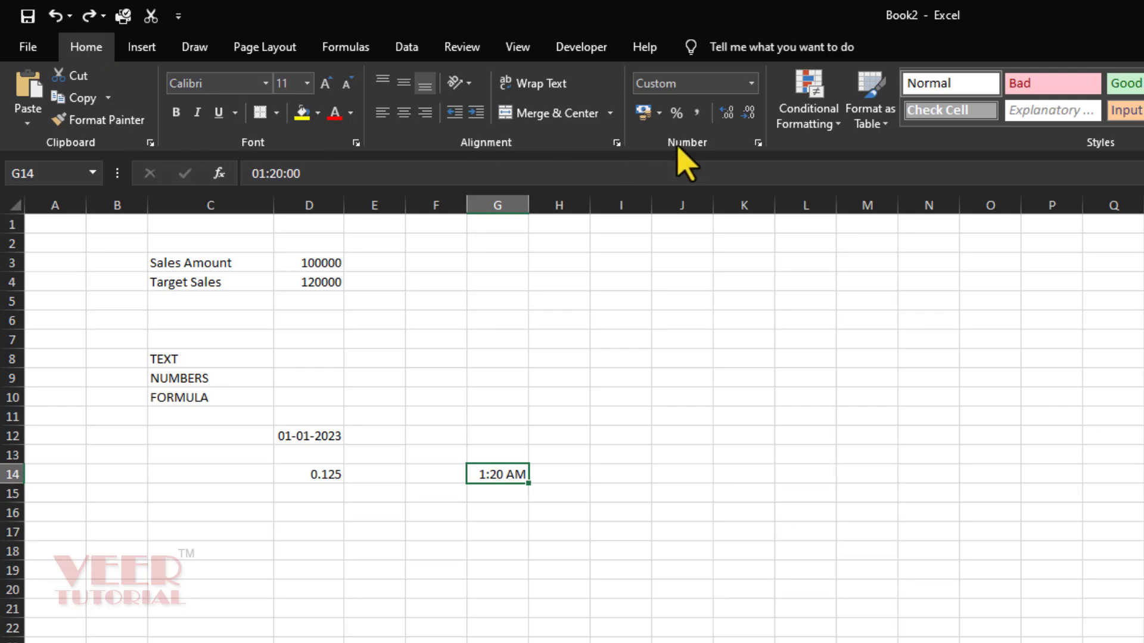
left_click(752, 86)
left_click(742, 118)
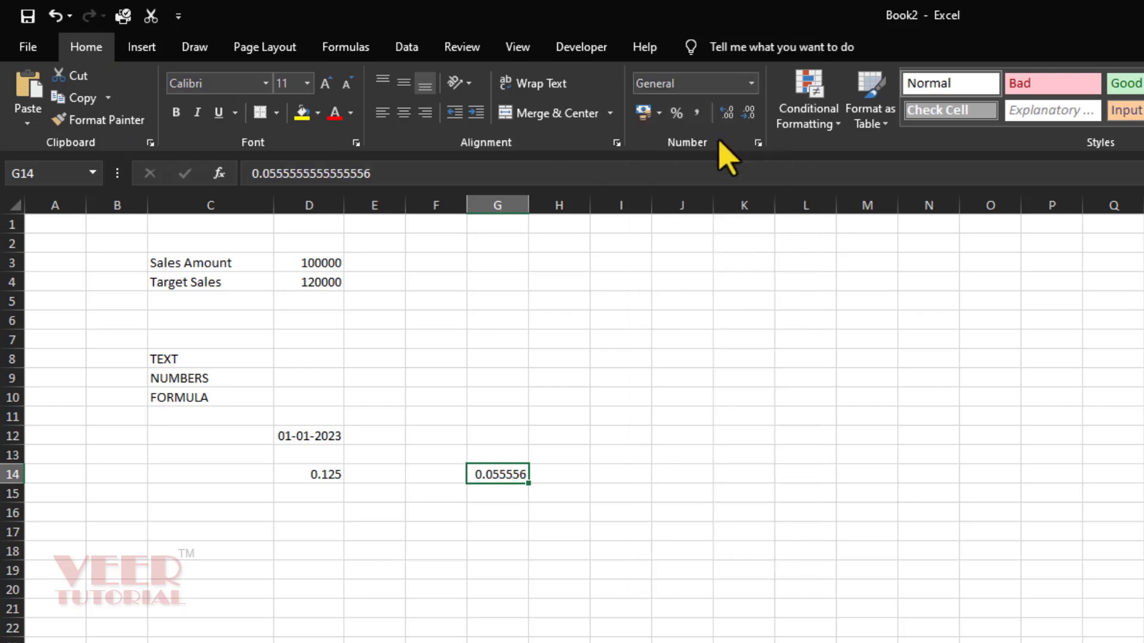
left_click(507, 607)
left_click(503, 475)
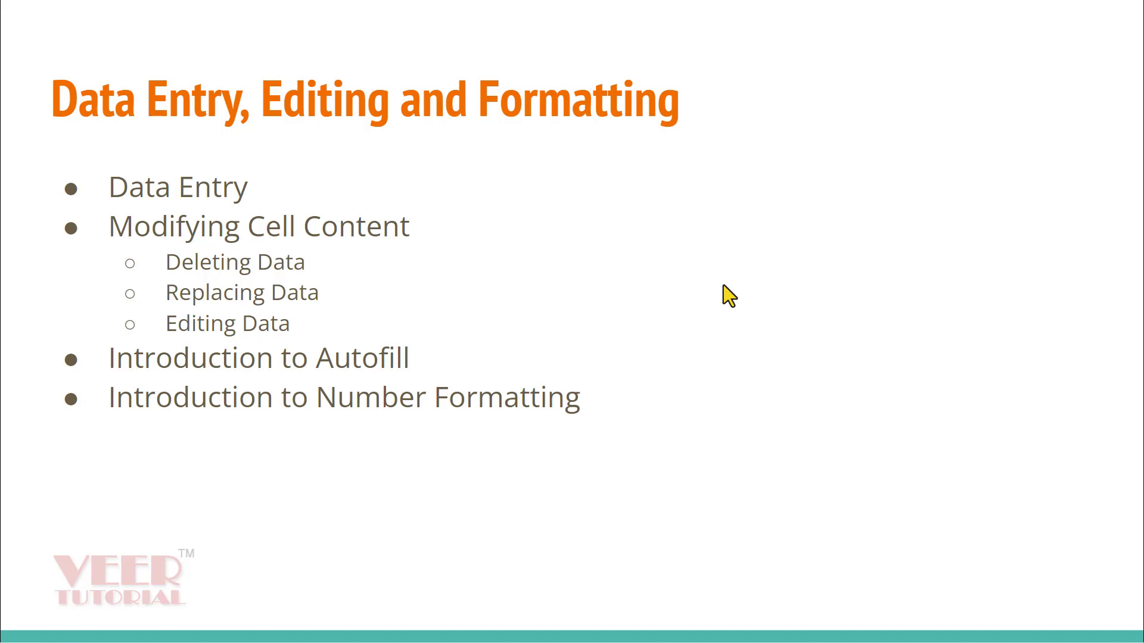
Step: Switch from the presentation slides back to the Excel workbook
key("alt+Tab")
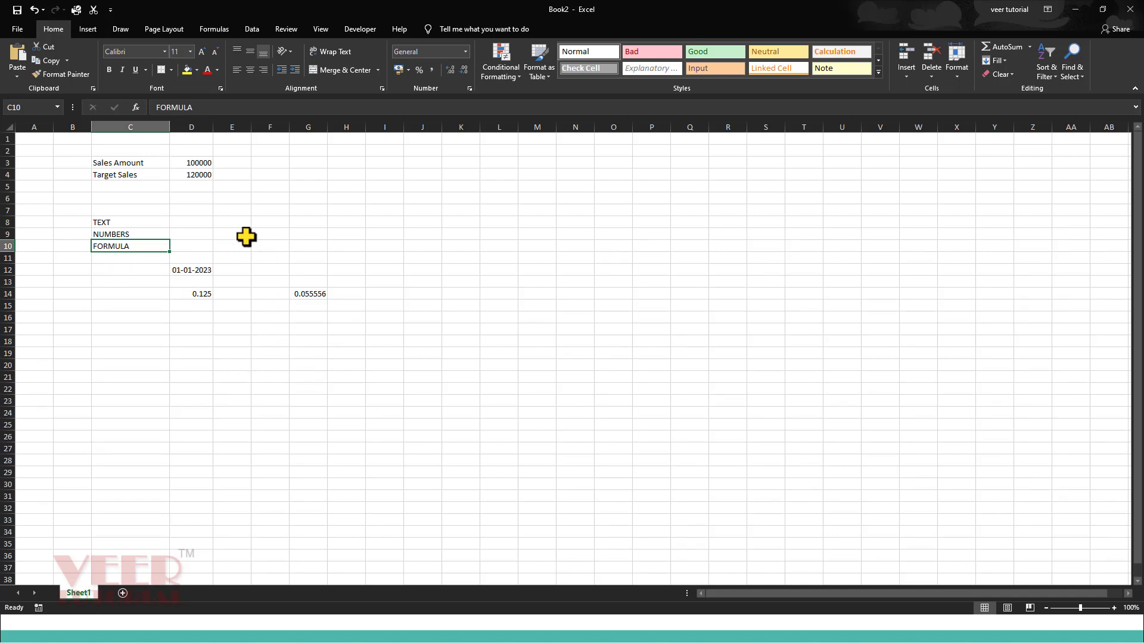
Step: Widen column D slightly to give its numbers and date more room
left_click(198, 165)
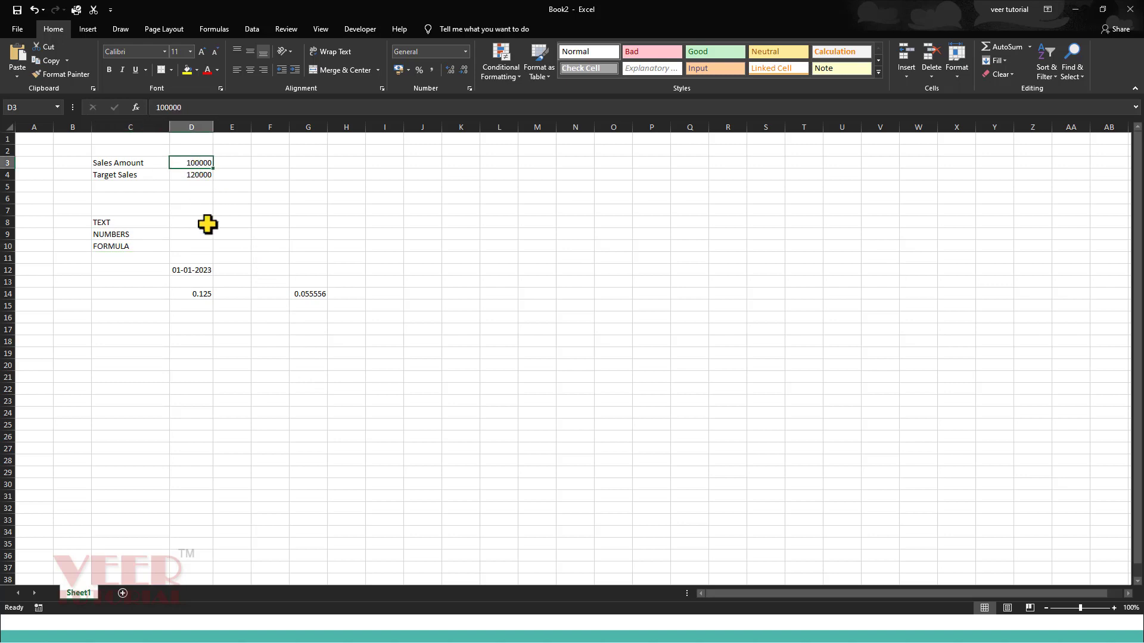
left_click(1113, 608)
left_click(1112, 608)
left_click(1113, 608)
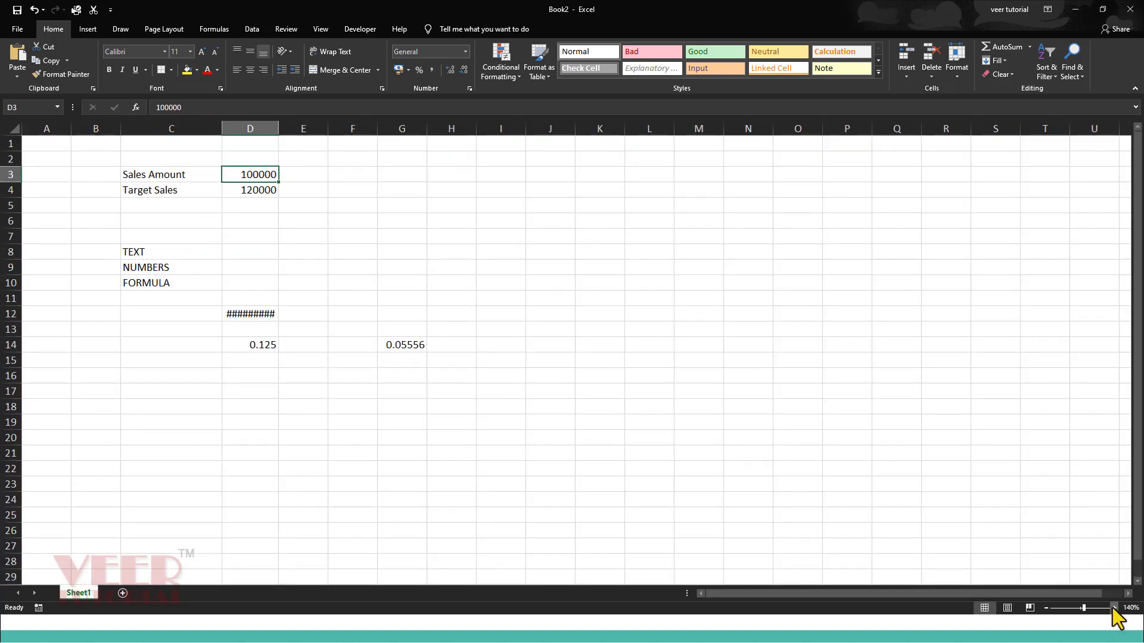
left_click(1113, 608)
left_click(1112, 608)
left_click(321, 130)
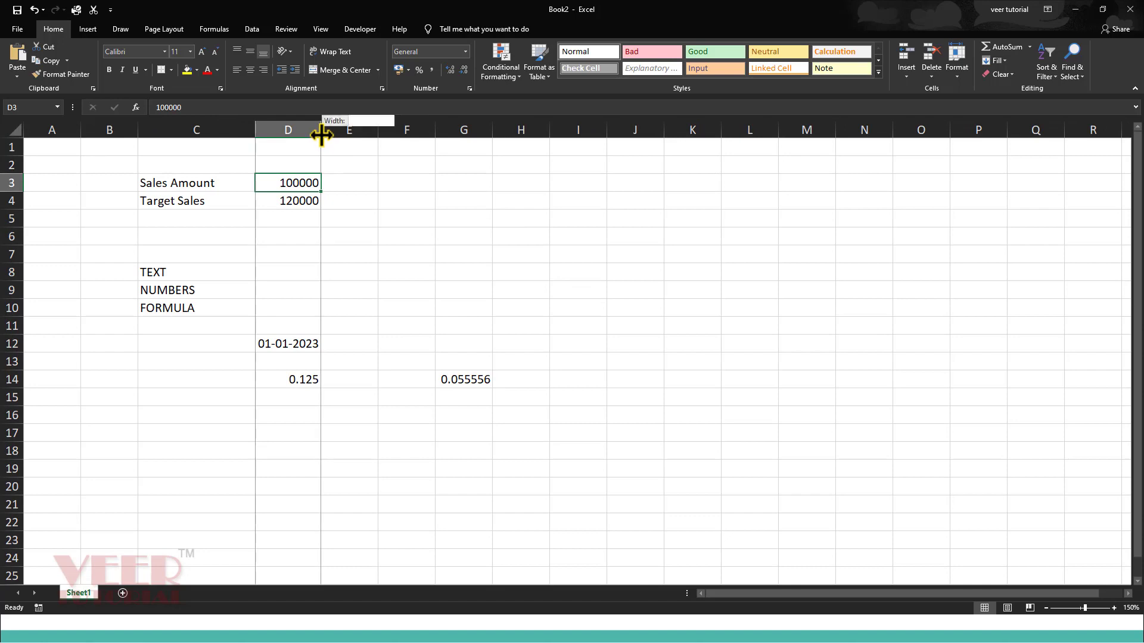
left_click_drag(322, 131, 331, 132)
left_click(381, 271)
key("ctrl+1")
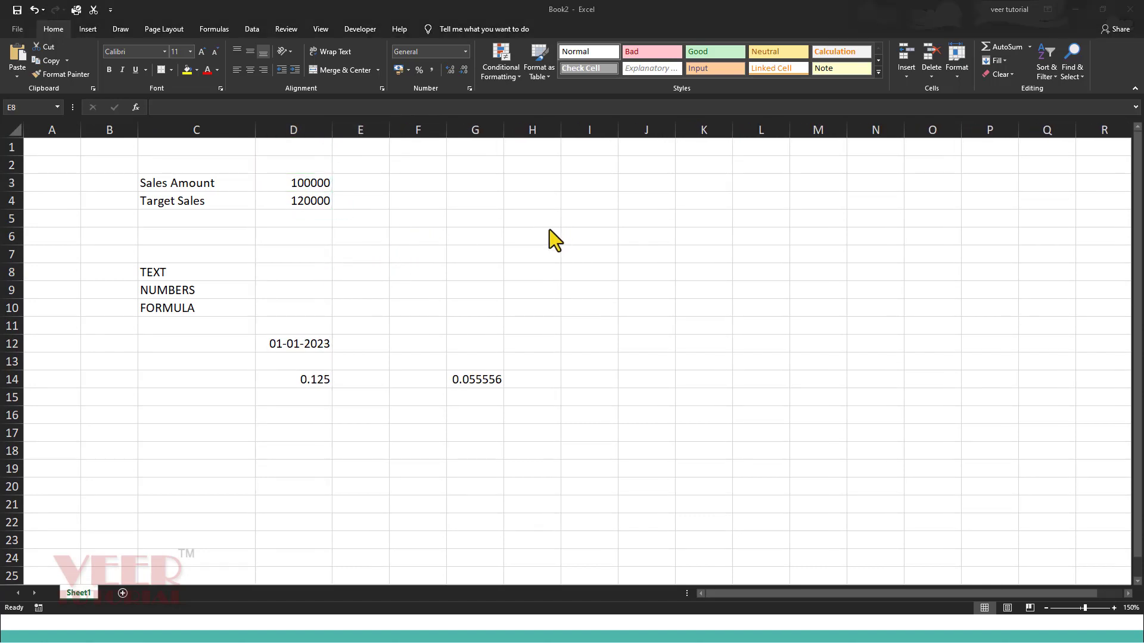
left_click(288, 248)
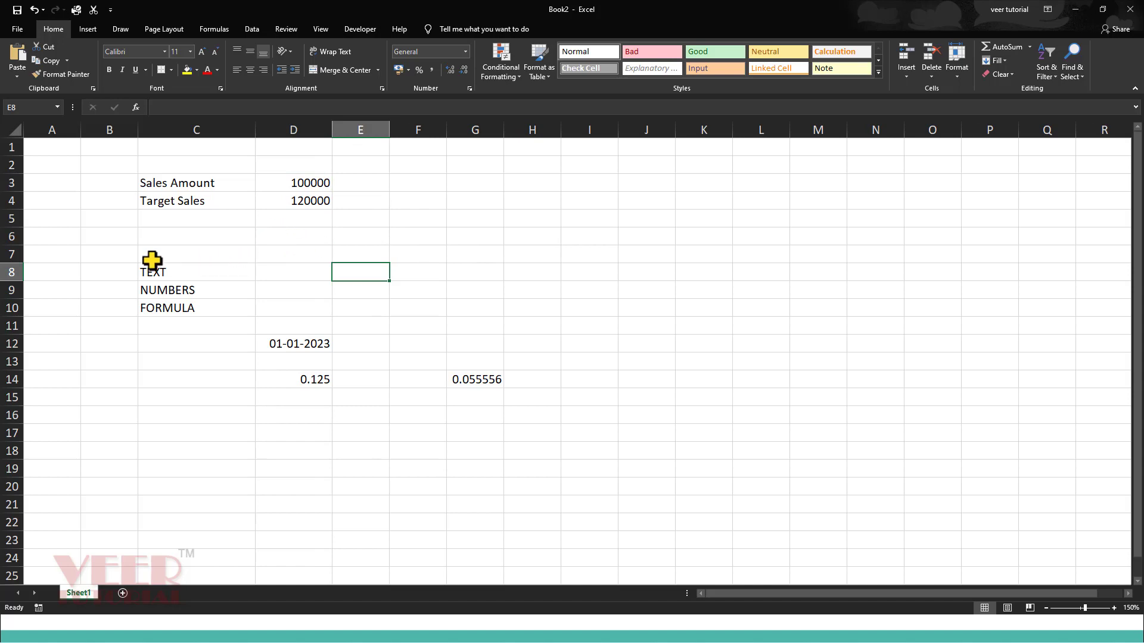
Step: Delete the contents of range C7:H19, leaving only the sales entries in rows 3 and 4
left_click_drag(152, 261, 534, 473)
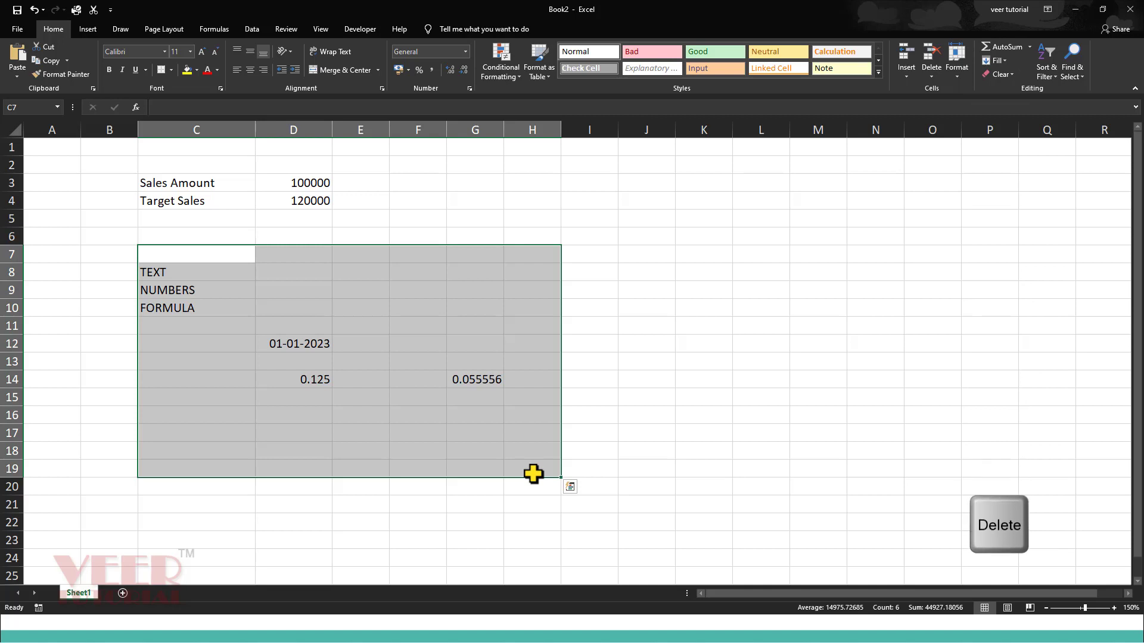
key("Delete")
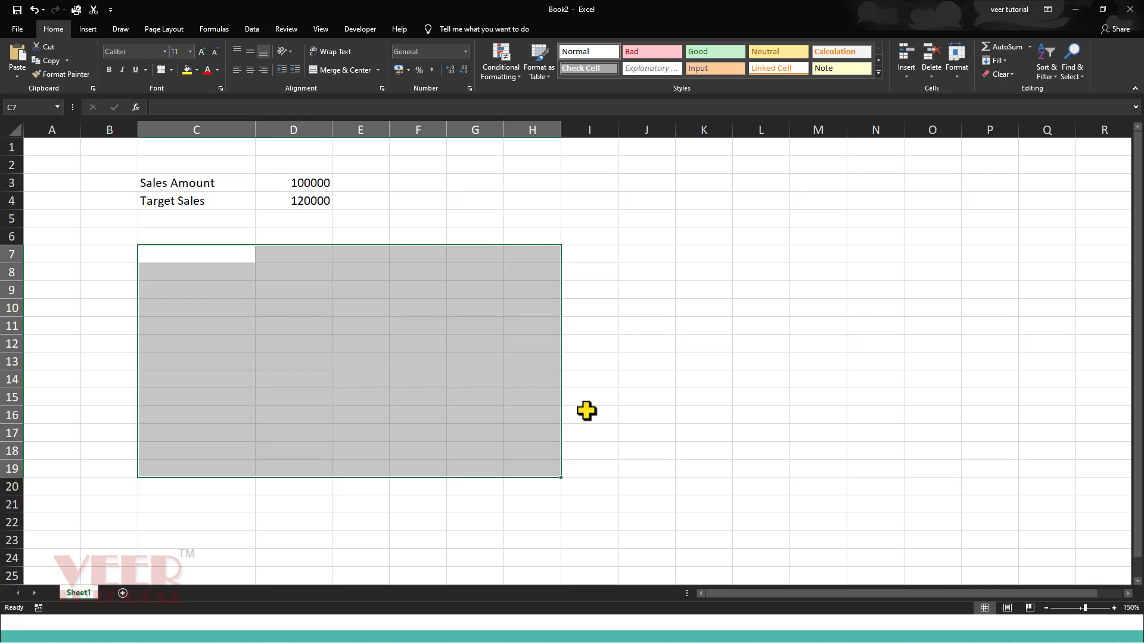
left_click(586, 414)
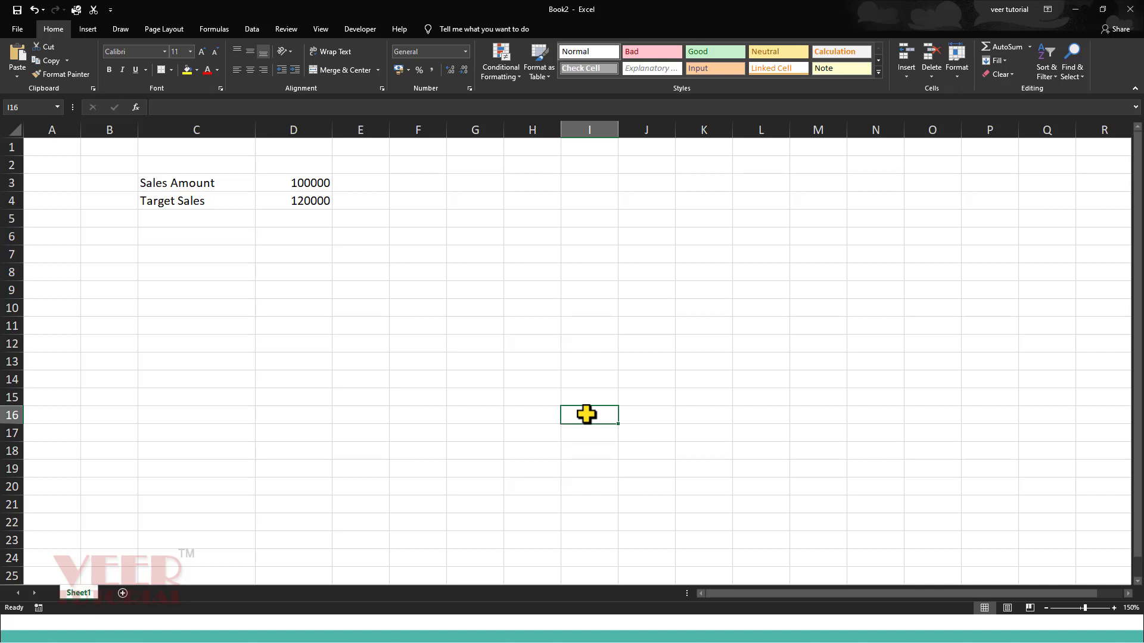
left_click(231, 333)
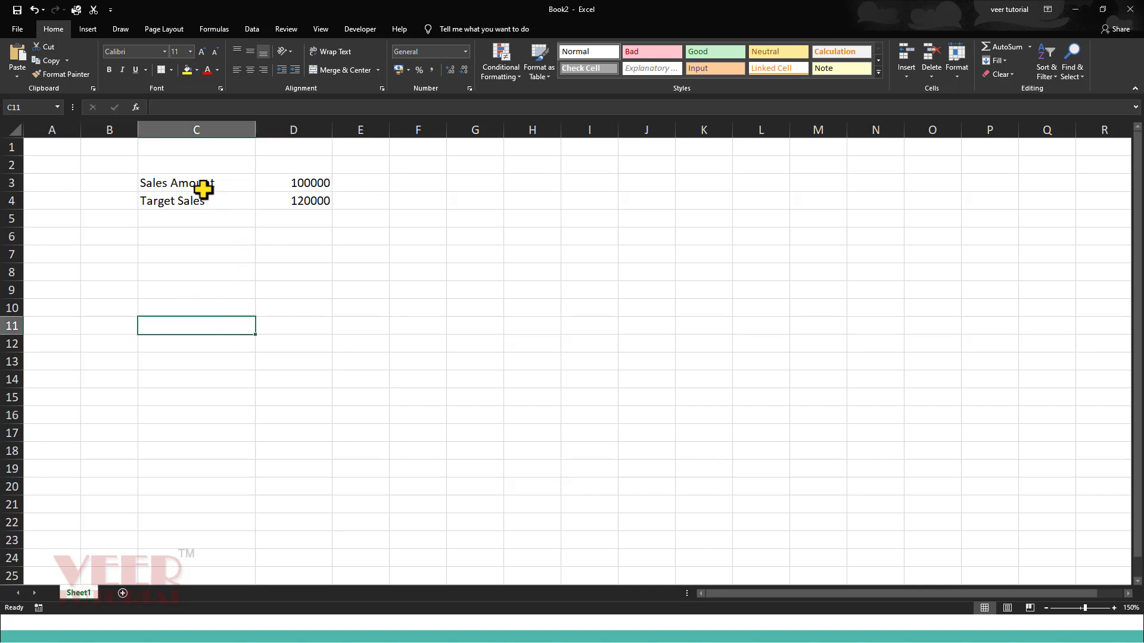
Step: Format the sales entries in C3:D4 as bold and italic with a dark blue font color
left_click_drag(196, 184, 295, 205)
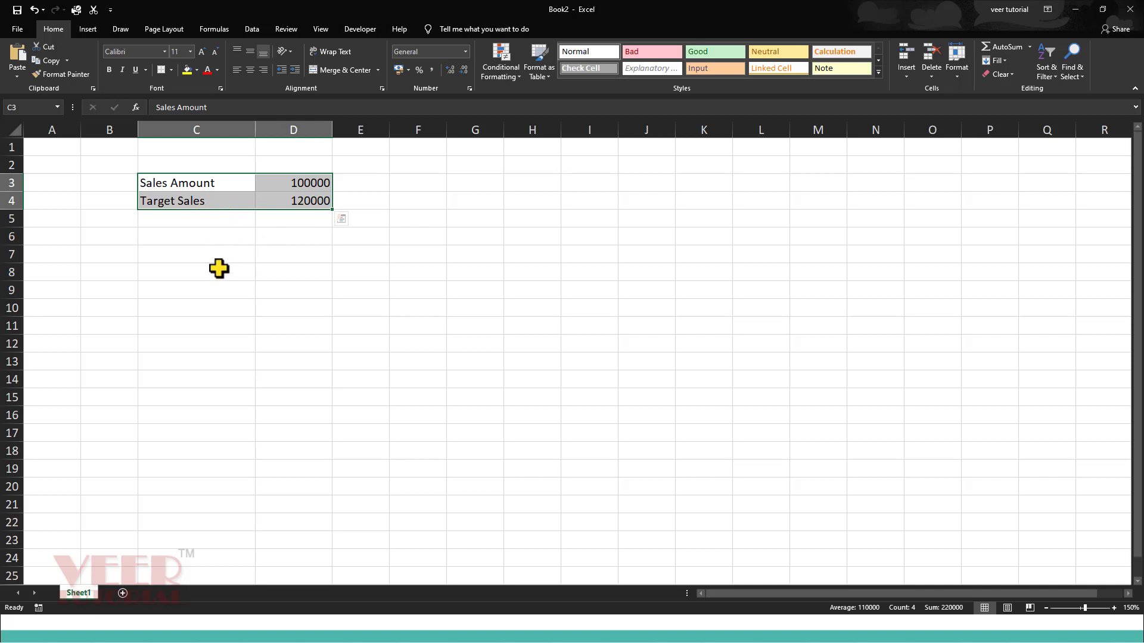
left_click(219, 269)
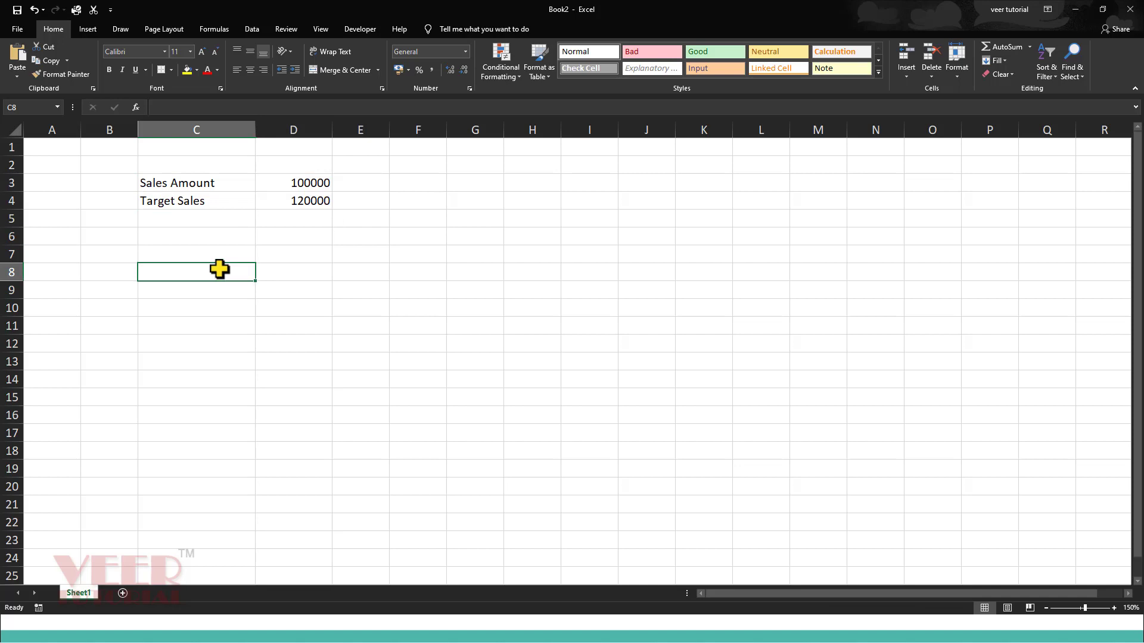
left_click(210, 186)
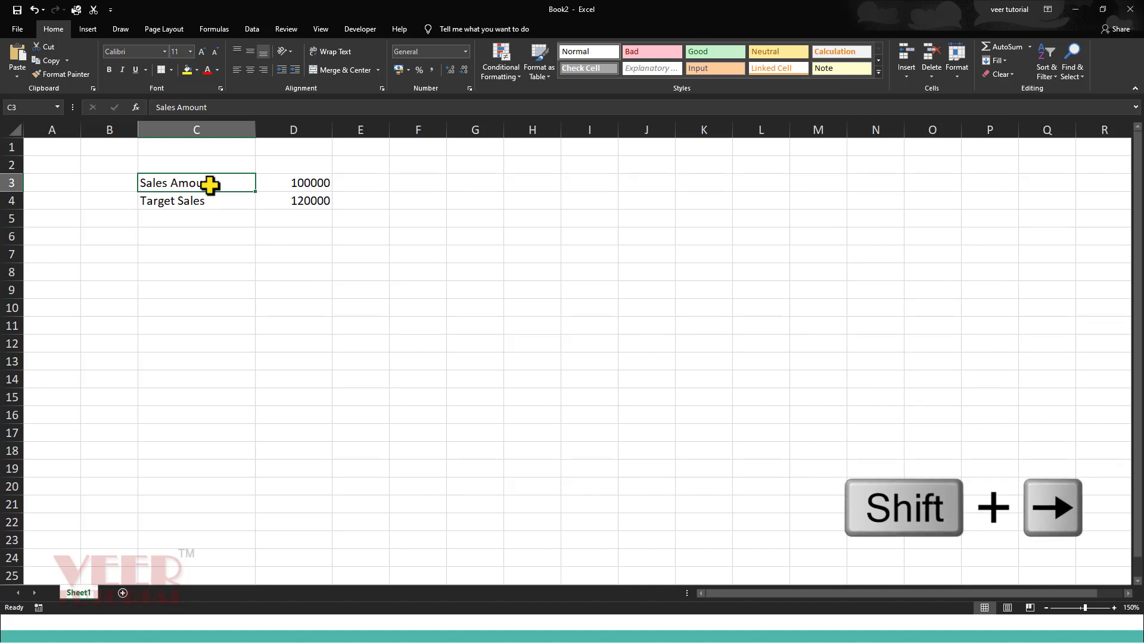
key("shift+Right")
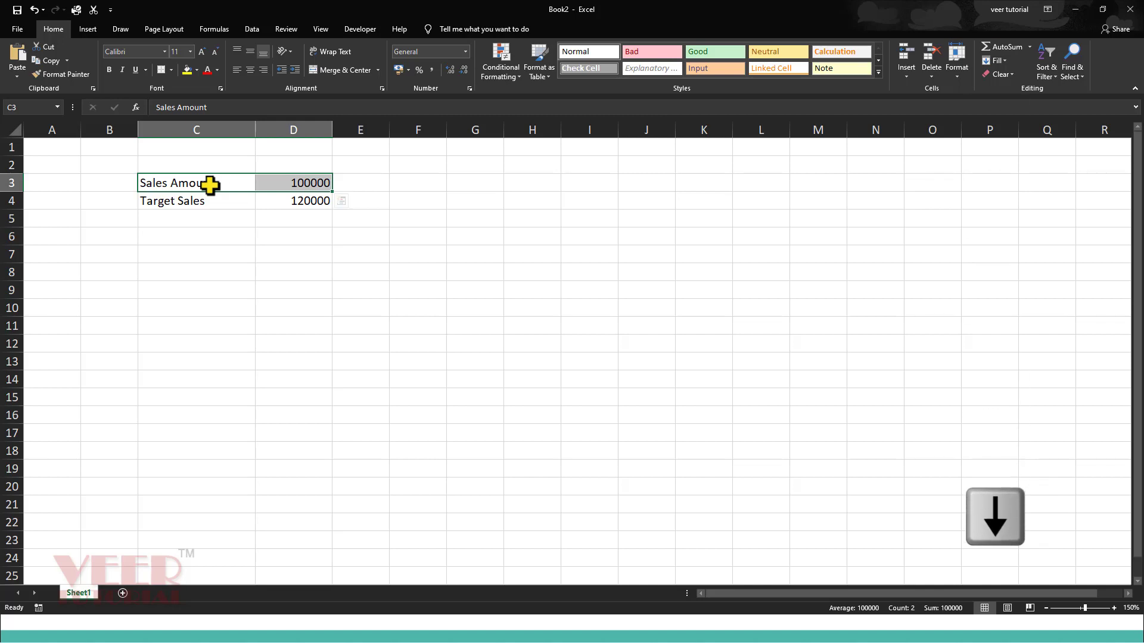
key("shift+Down")
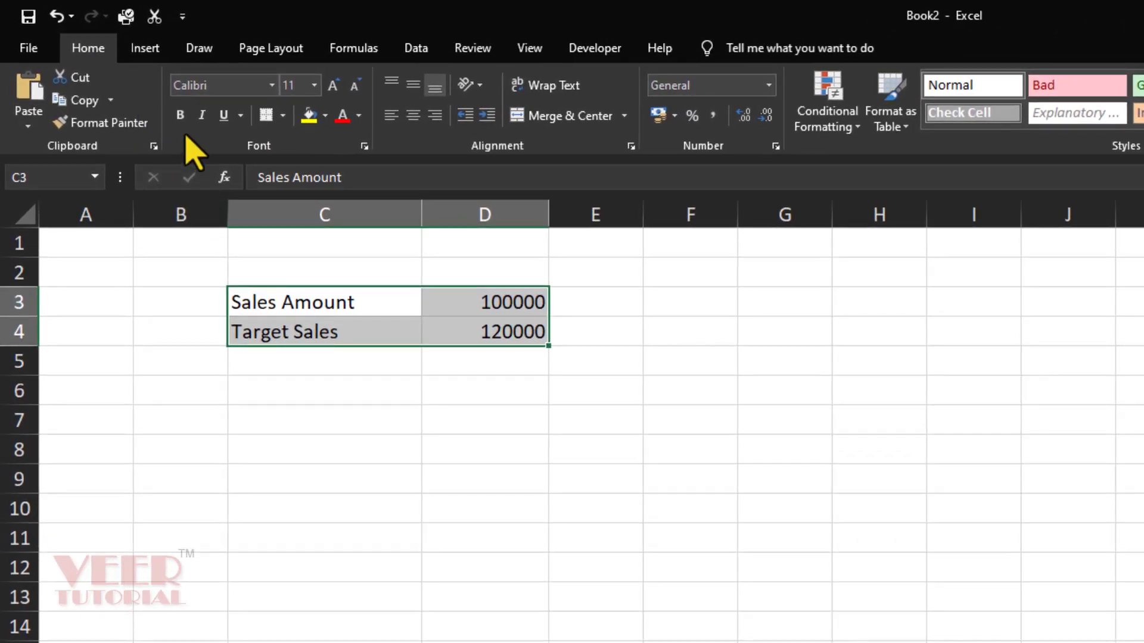
left_click(180, 115)
left_click(202, 114)
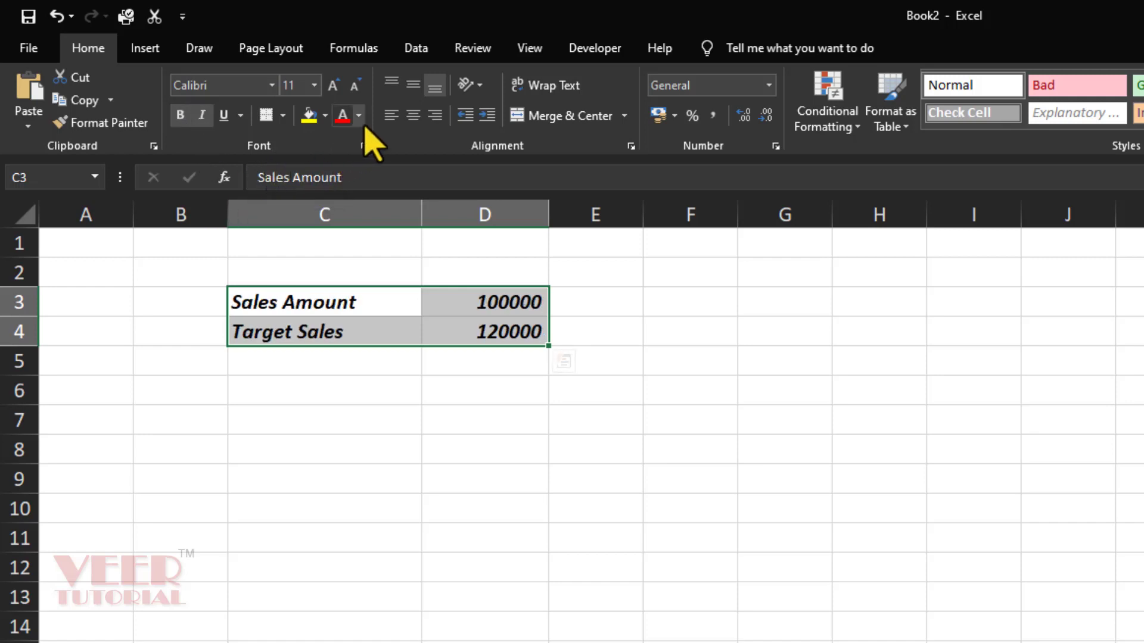
left_click(358, 116)
left_click(471, 293)
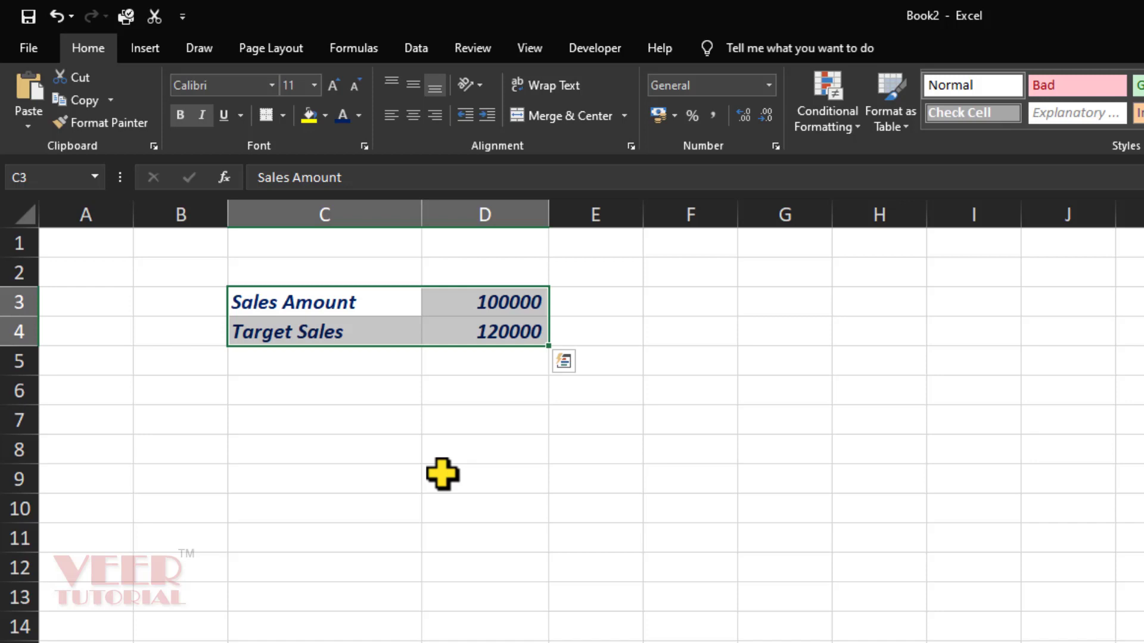
left_click(443, 474)
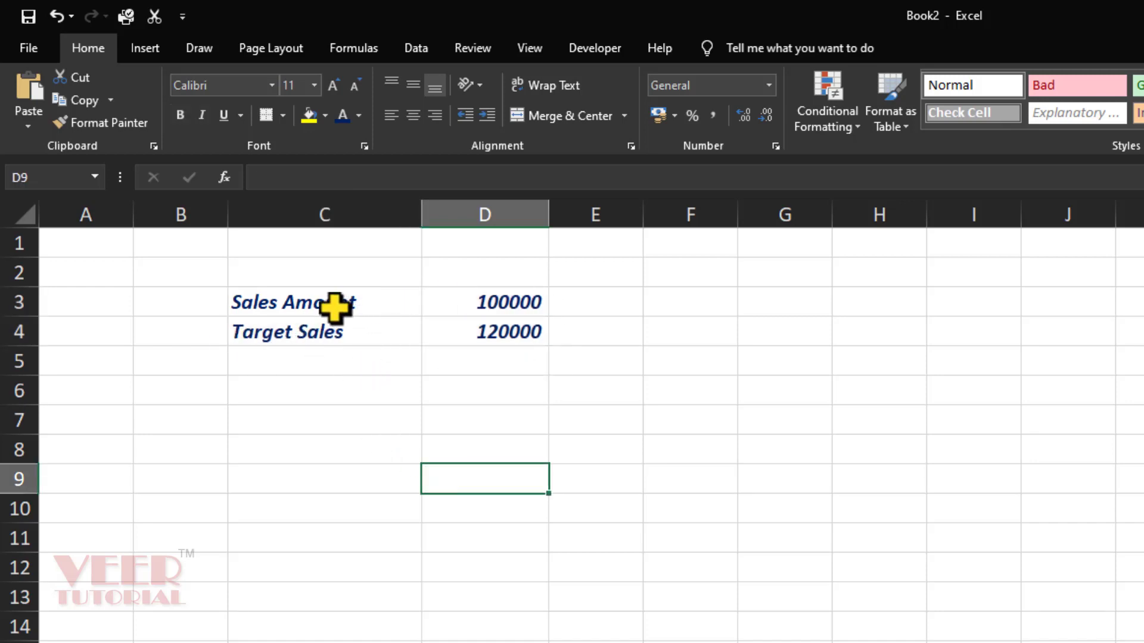
Step: Apply All Borders to the sales entries in C3:D4
left_click_drag(334, 301, 517, 337)
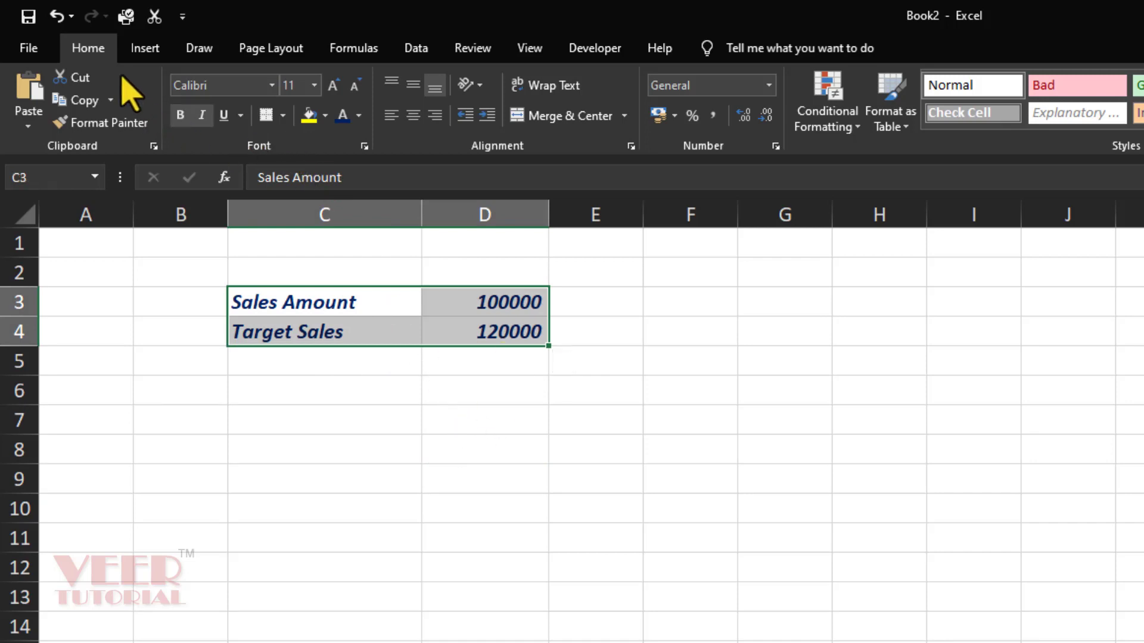
left_click(283, 117)
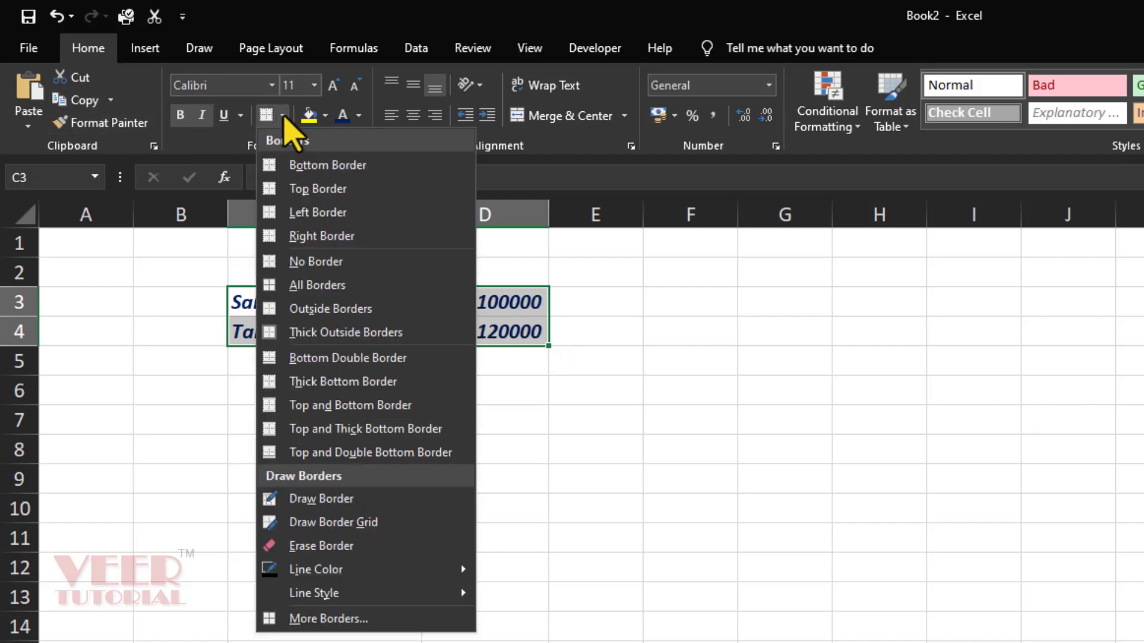
left_click(304, 285)
left_click(357, 536)
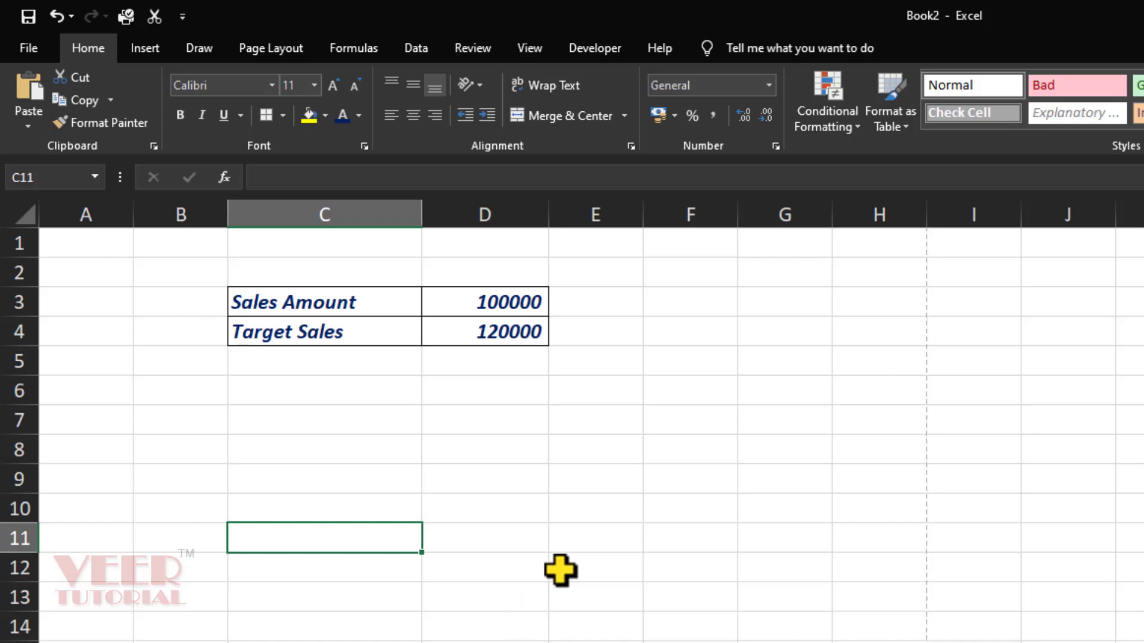
Step: Delete the cell contents in range C2:E5 and undo the deletion
left_click_drag(248, 263, 557, 370)
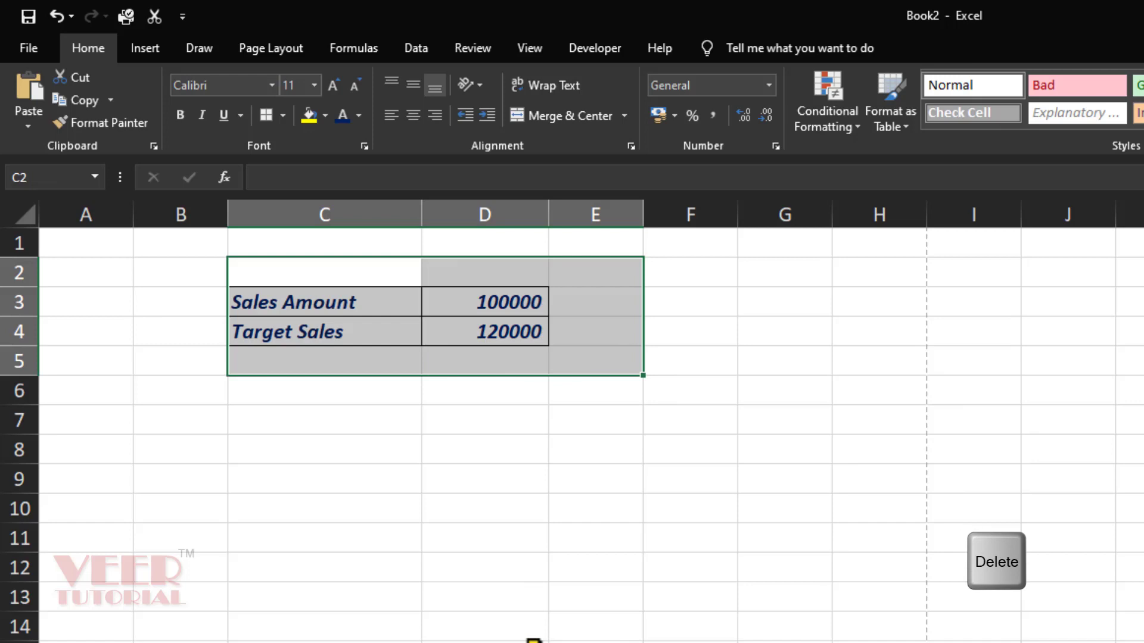
key("Delete")
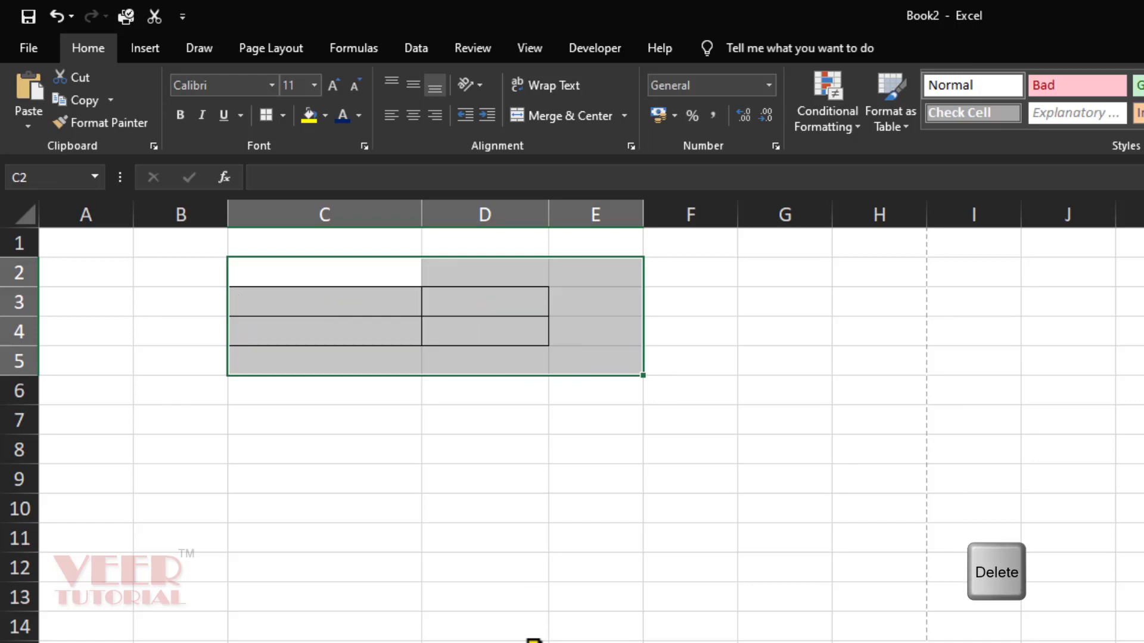
left_click(534, 640)
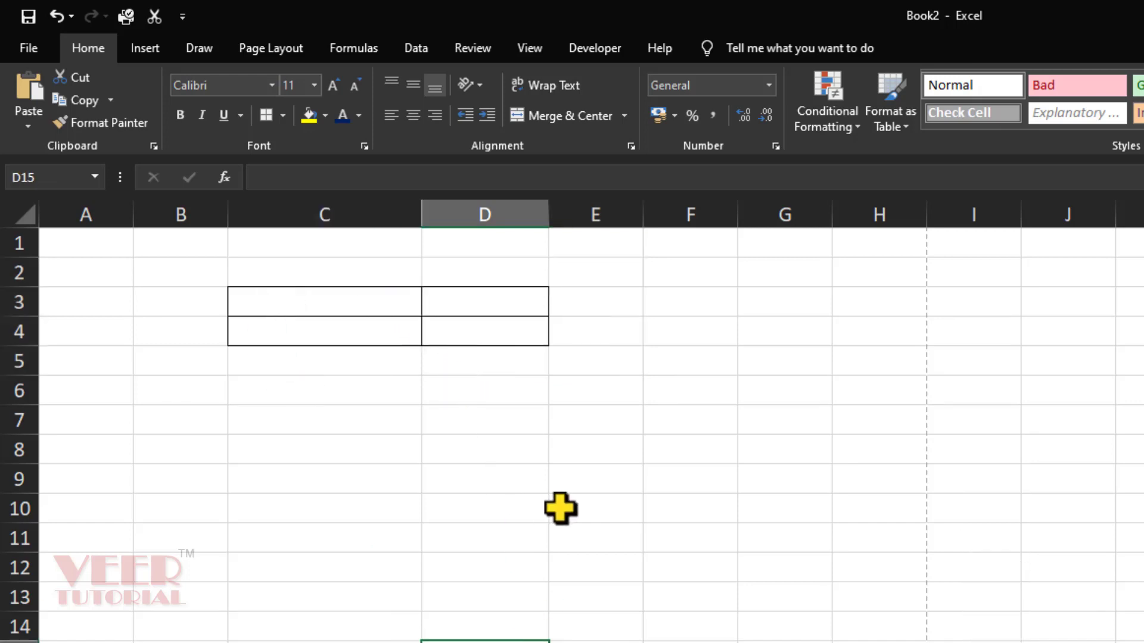
key("ctrl+z")
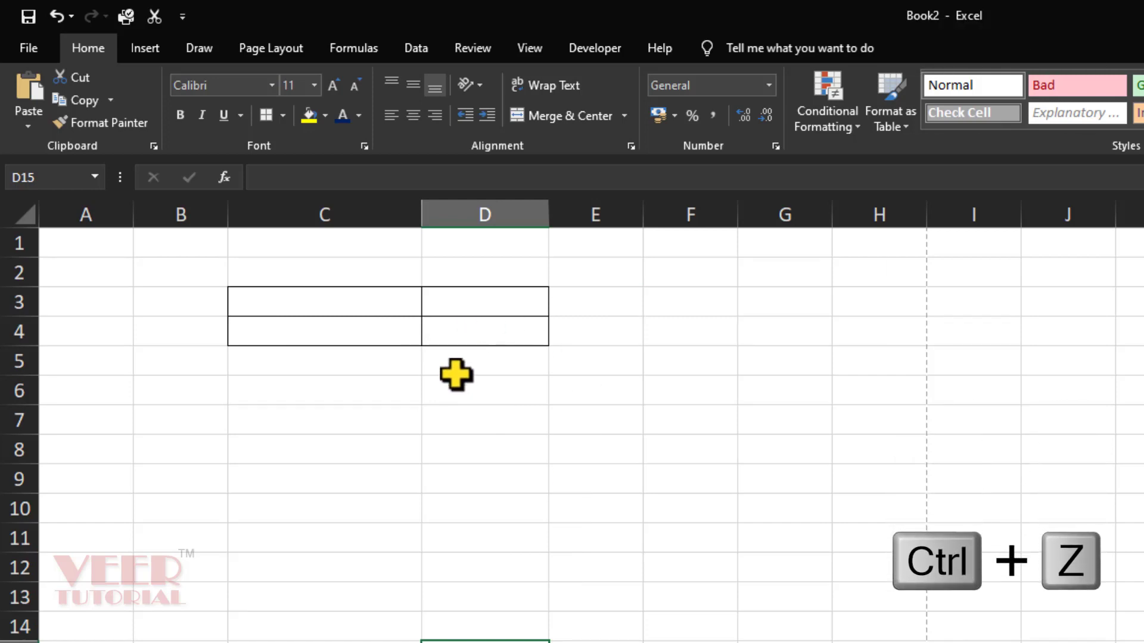
key("ctrl+z")
left_click(452, 417)
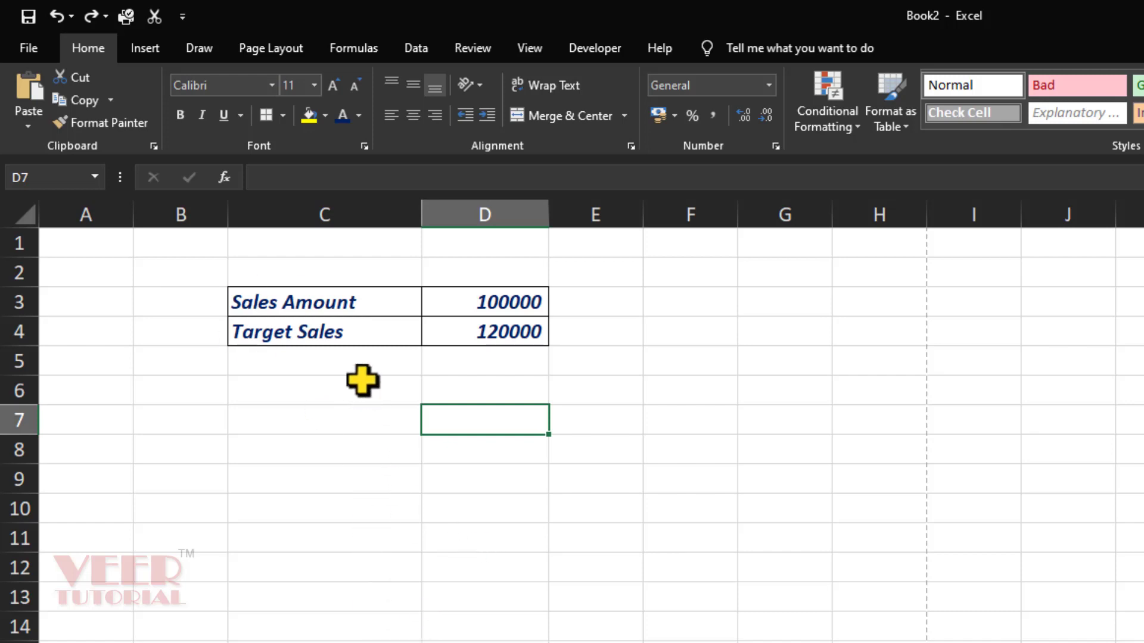
Step: Try Clear Contents on the sales table in C3:D4 and undo it
left_click_drag(332, 300, 504, 334)
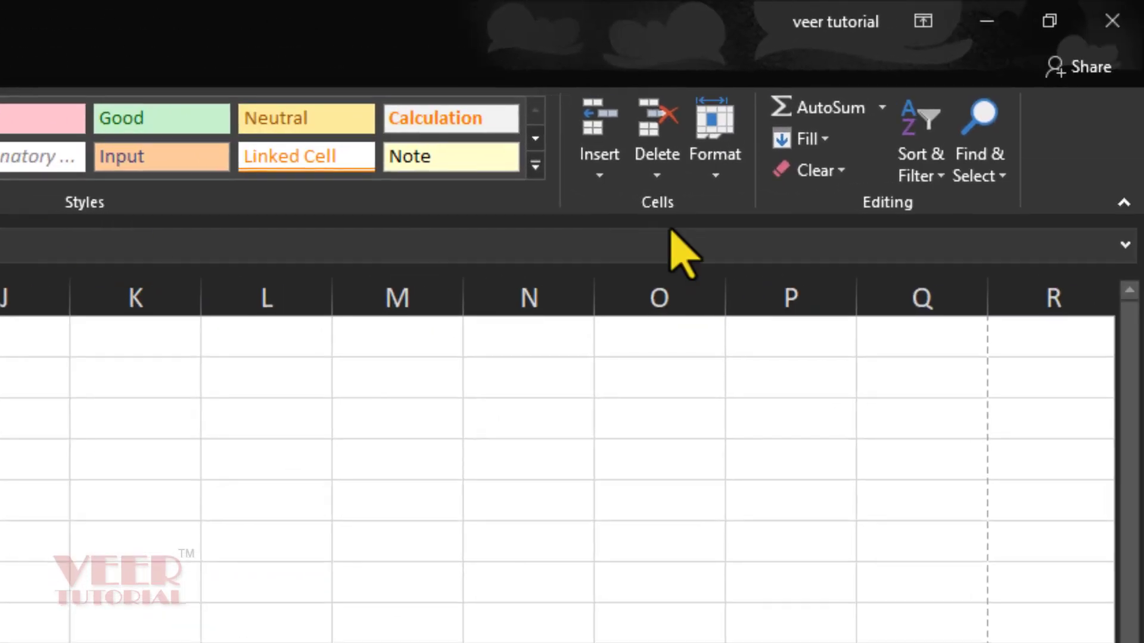
left_click(841, 171)
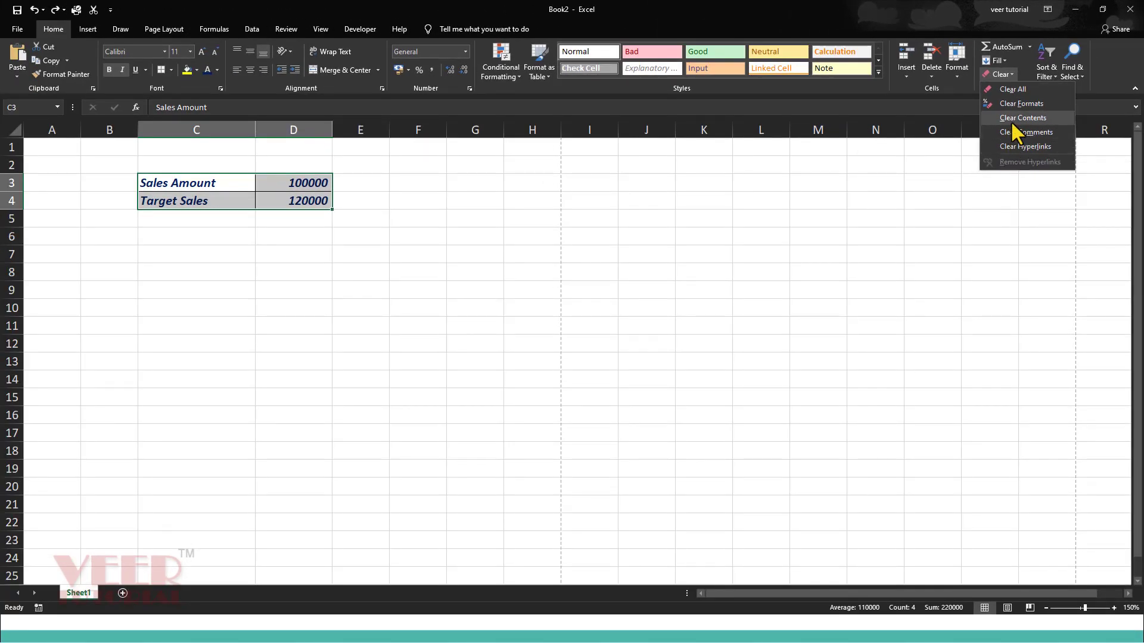
left_click(1012, 122)
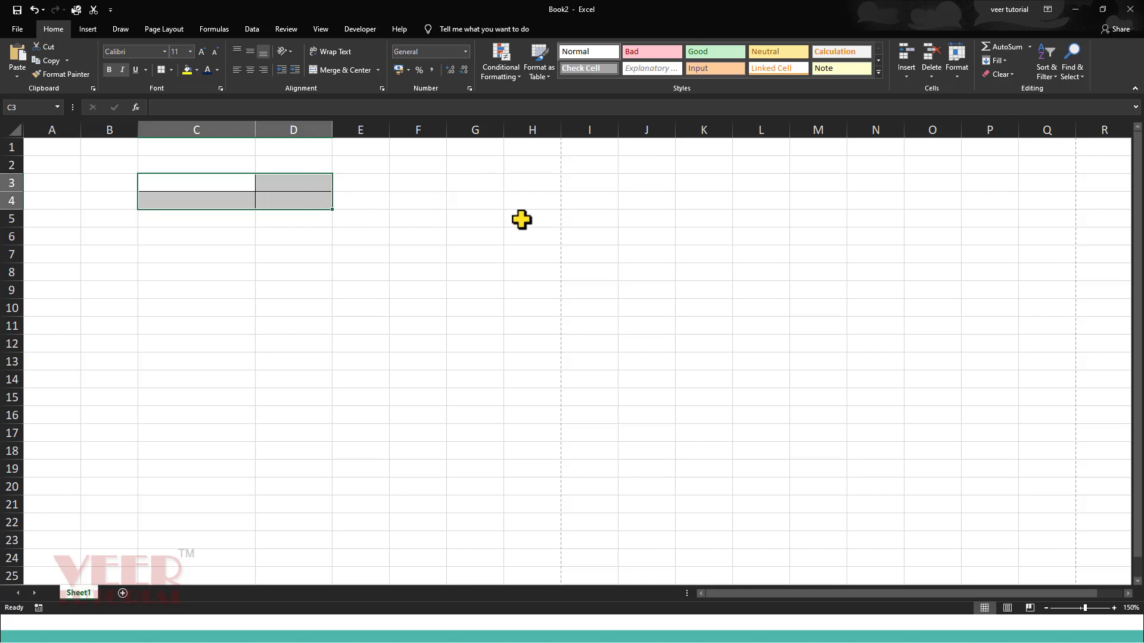
left_click(34, 10)
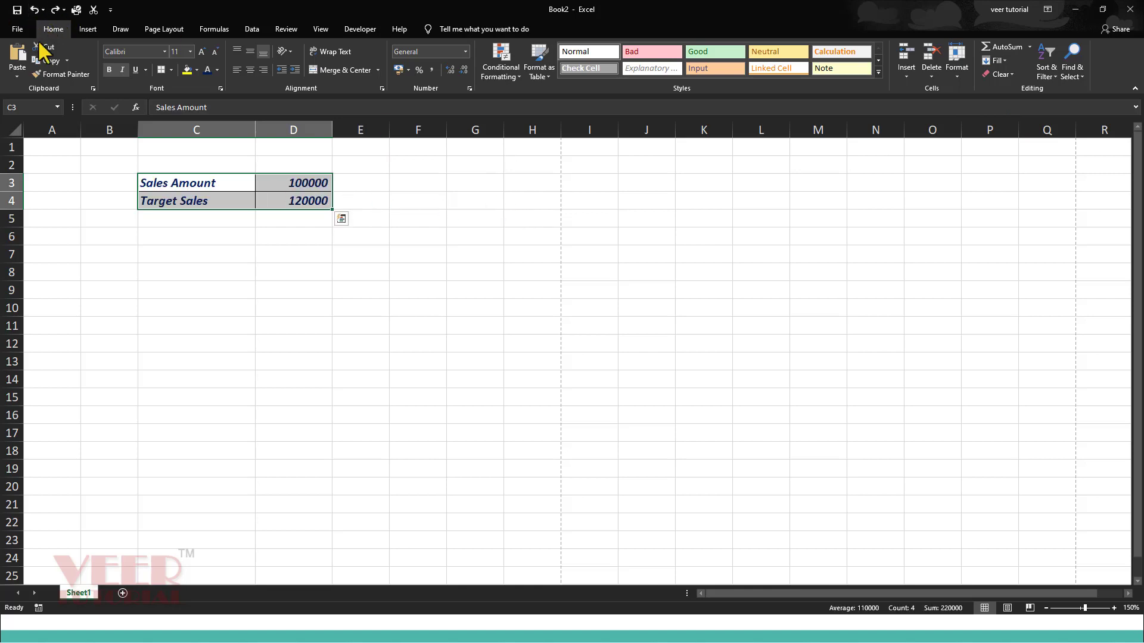
Step: Try Clear Formats on the sales table in C3:D4 and undo it
left_click(1014, 74)
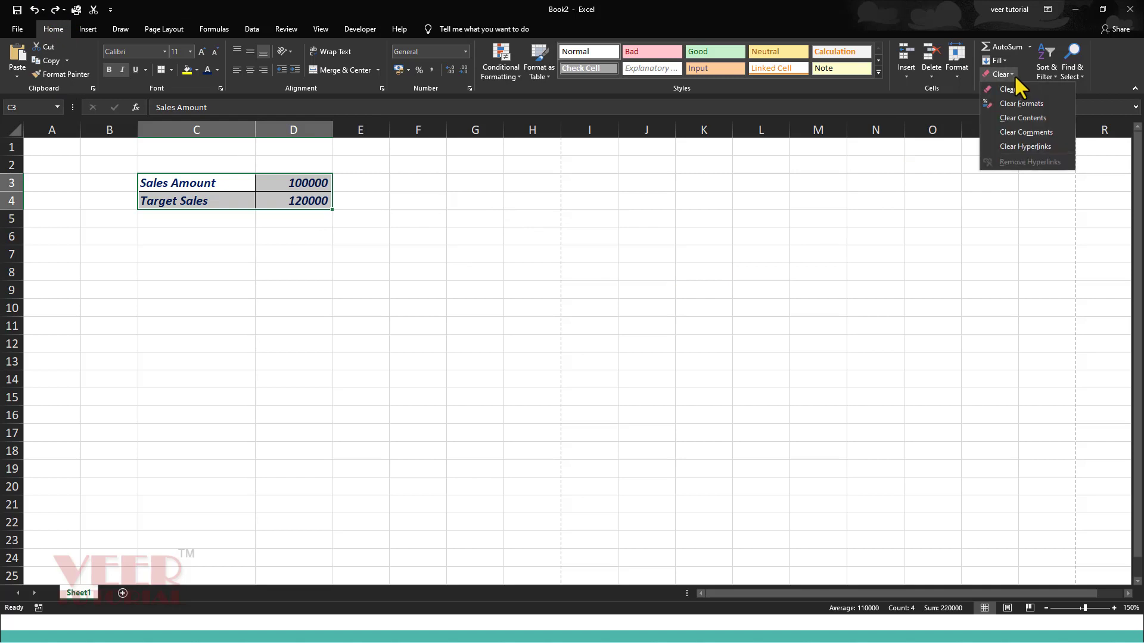
left_click(1011, 107)
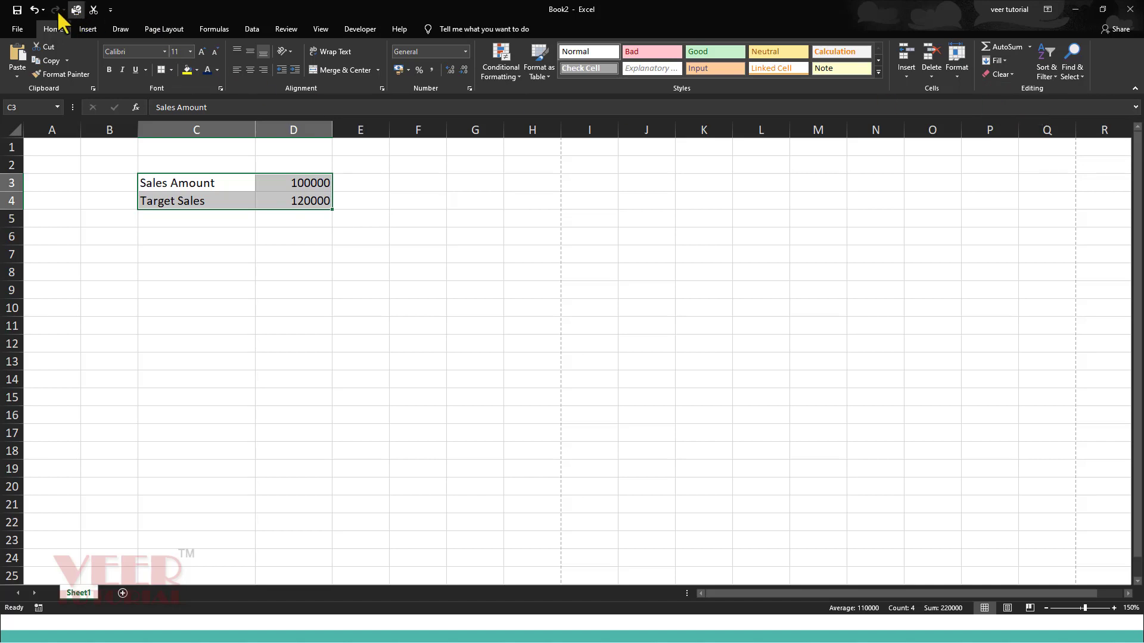
left_click(34, 9)
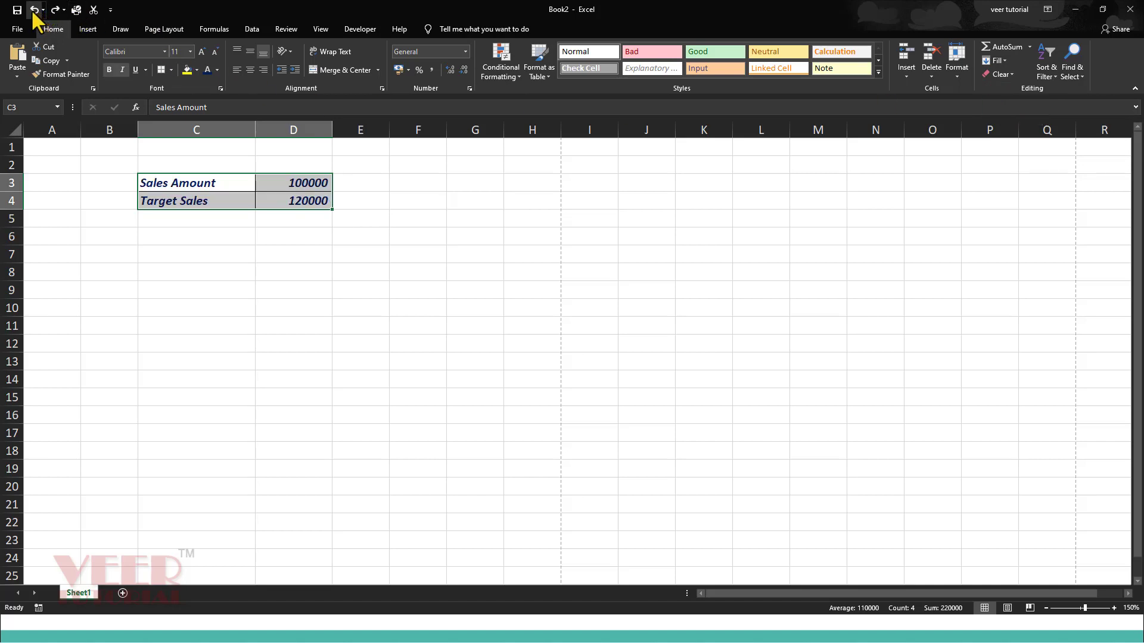
Step: Remove both contents and formatting from C3:D4 with Clear All and deselect the range
left_click(1010, 74)
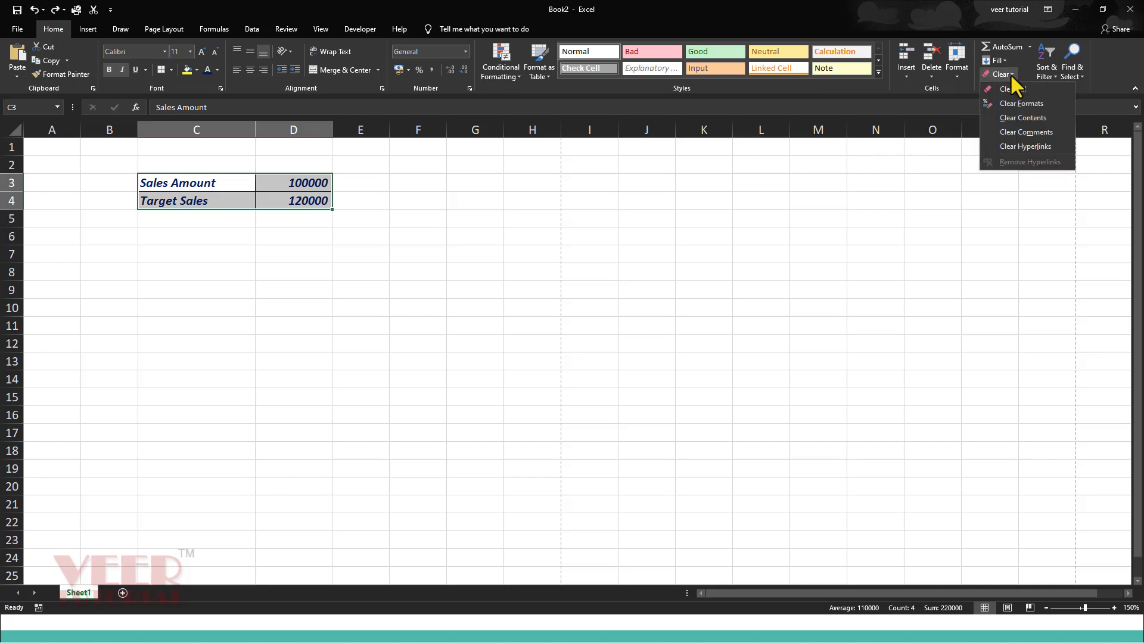
left_click(1010, 89)
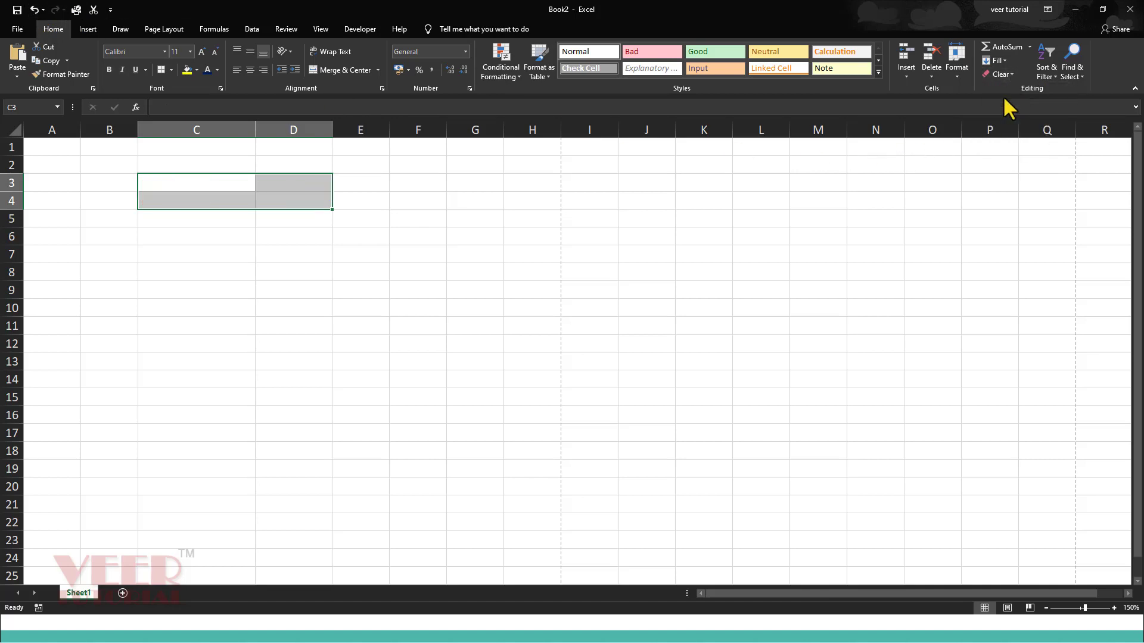
left_click(227, 307)
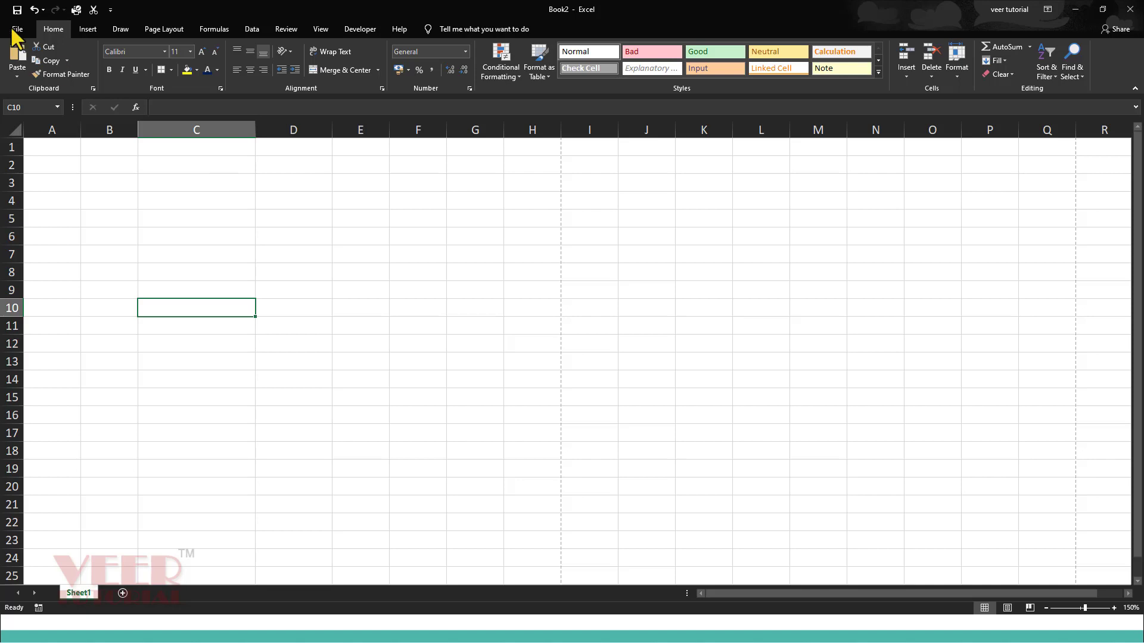
Step: Undo the last Clear All and apply Clear All again to the sales table in C3:D4
left_click(34, 10)
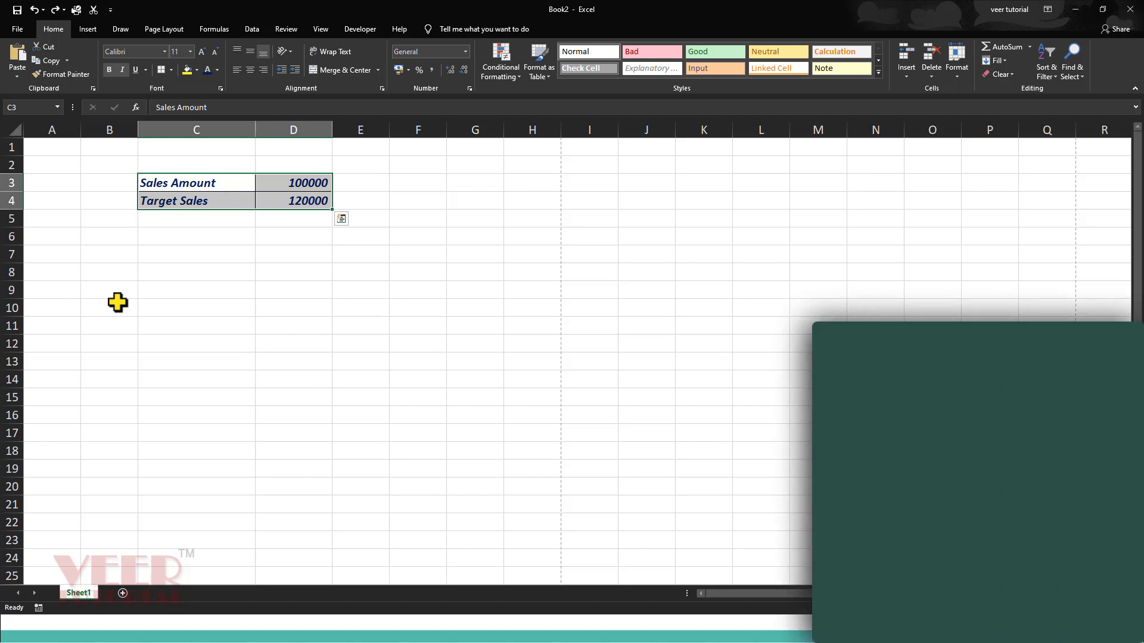
key("alt")
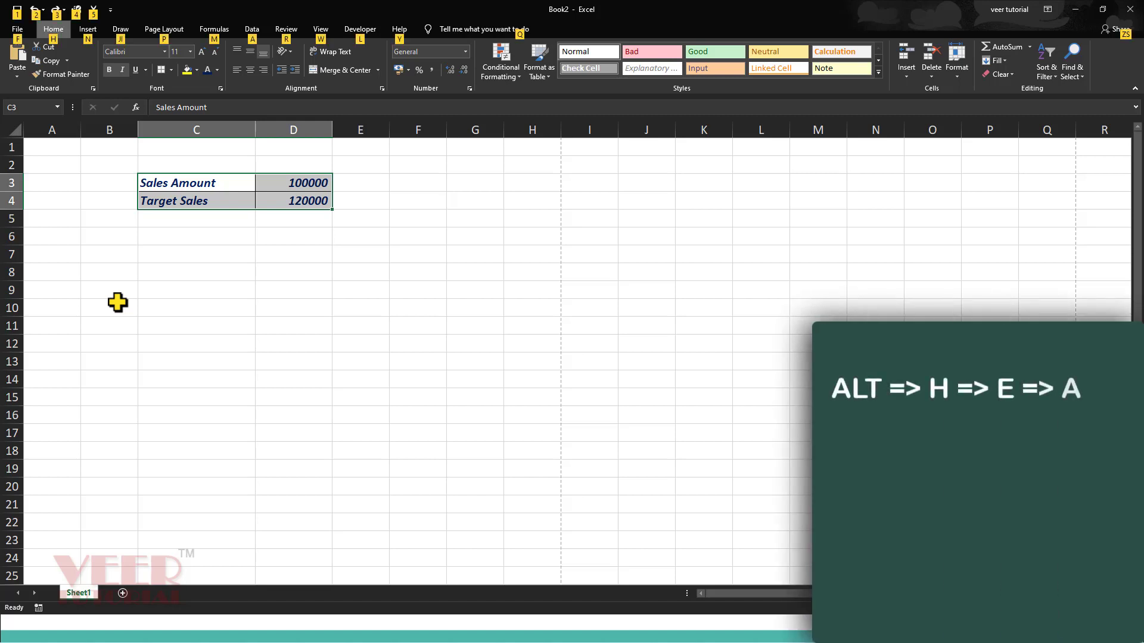
key("alt")
key("alt+h")
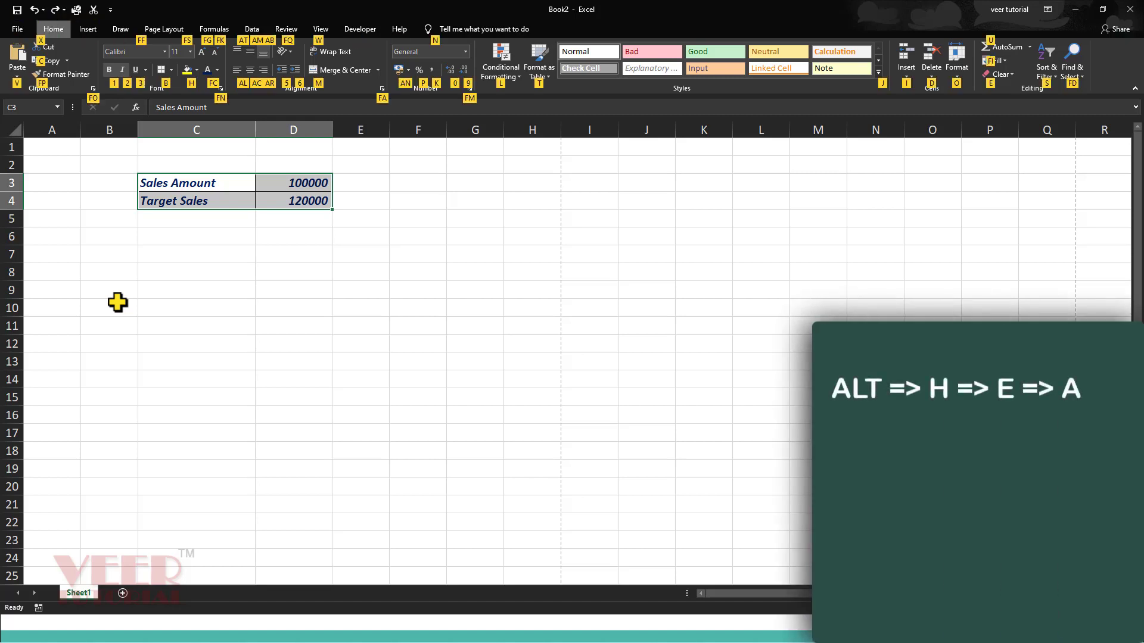
key("e")
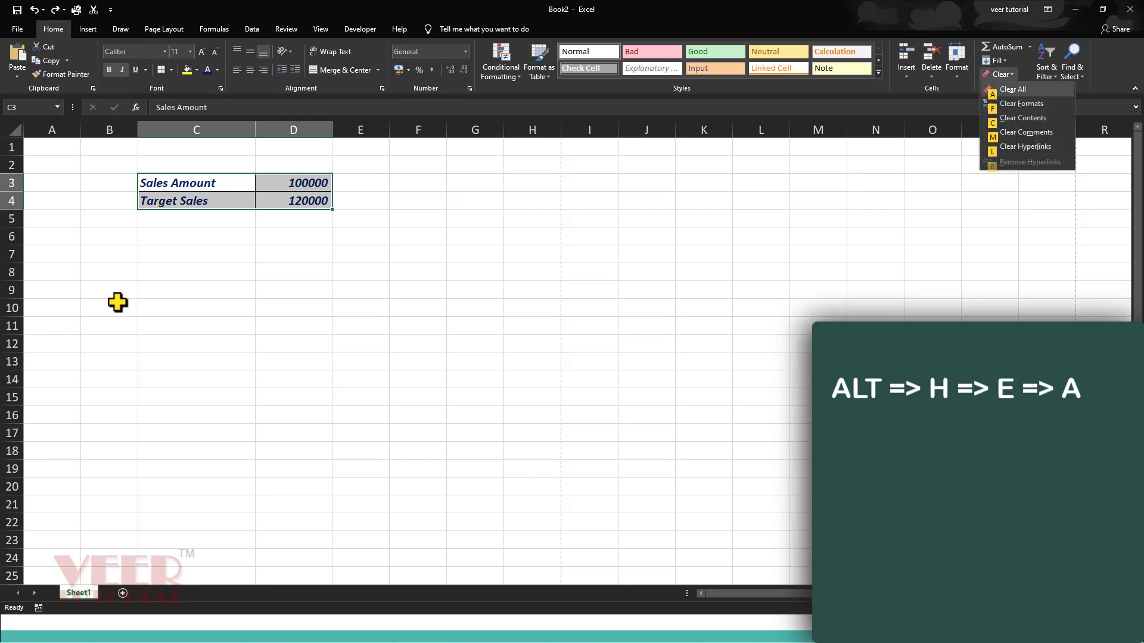
key("a")
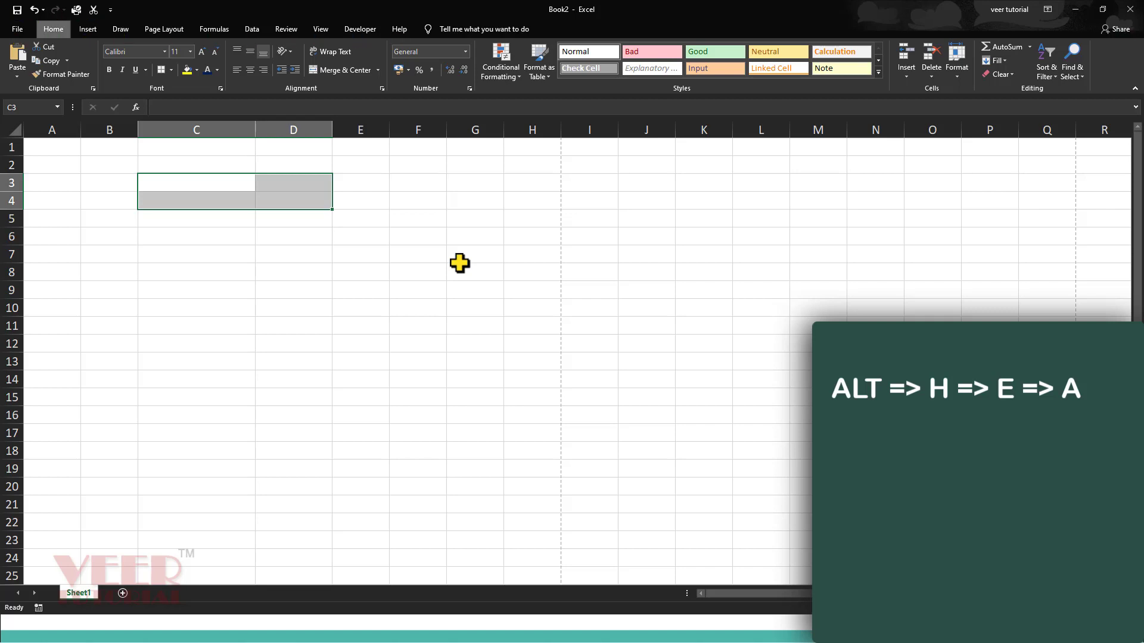
key("alt+h")
key("e")
key("a")
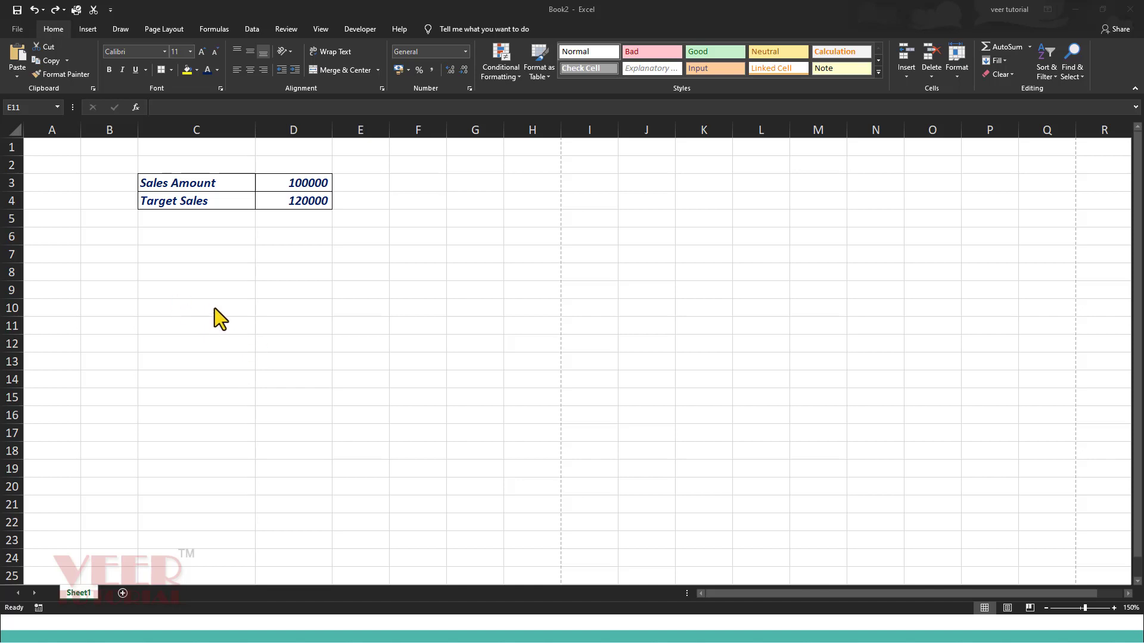
Step: Check the entries in C3, D3 and D4, and set the Sales Amount in D3 to 150000
left_click(317, 284)
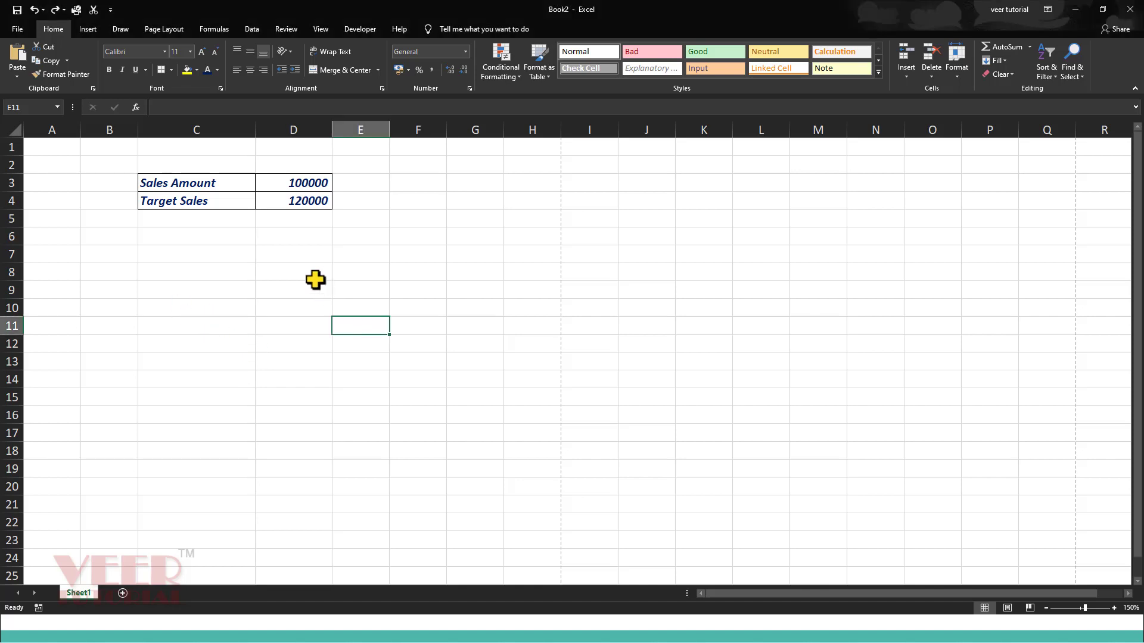
left_click(173, 182)
left_click(286, 186)
left_click(287, 203)
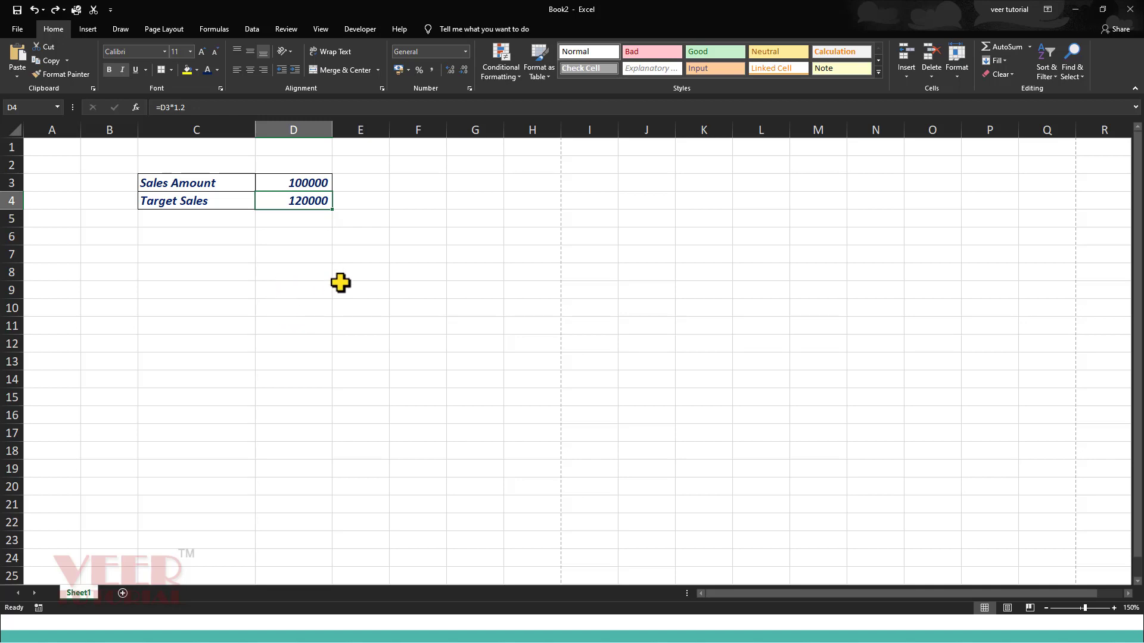
left_click(292, 183)
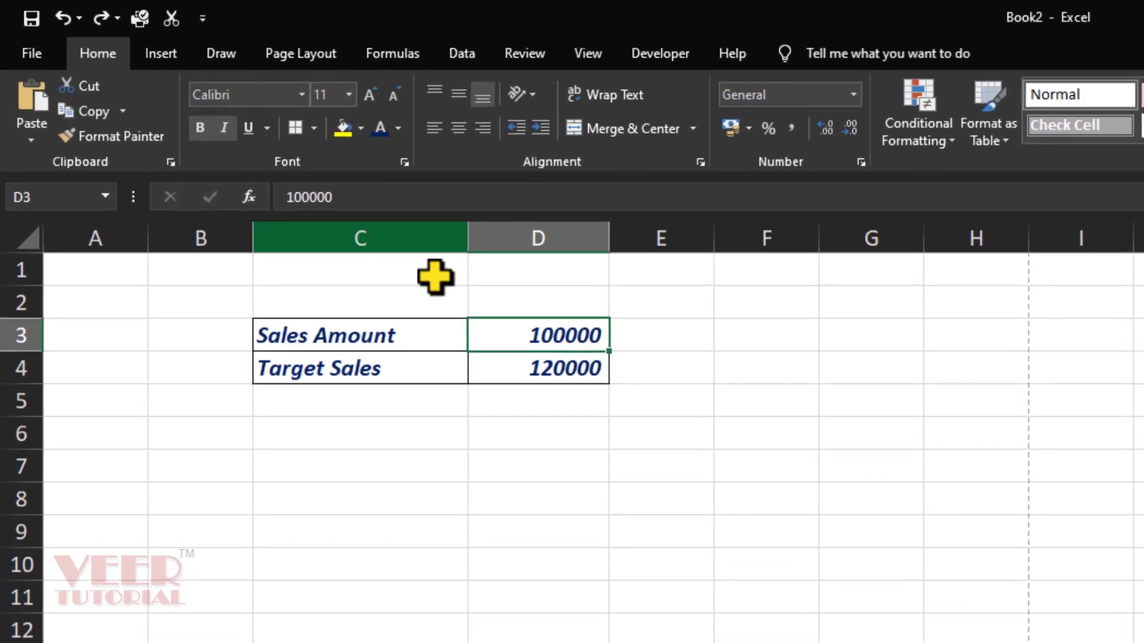
left_click(327, 196)
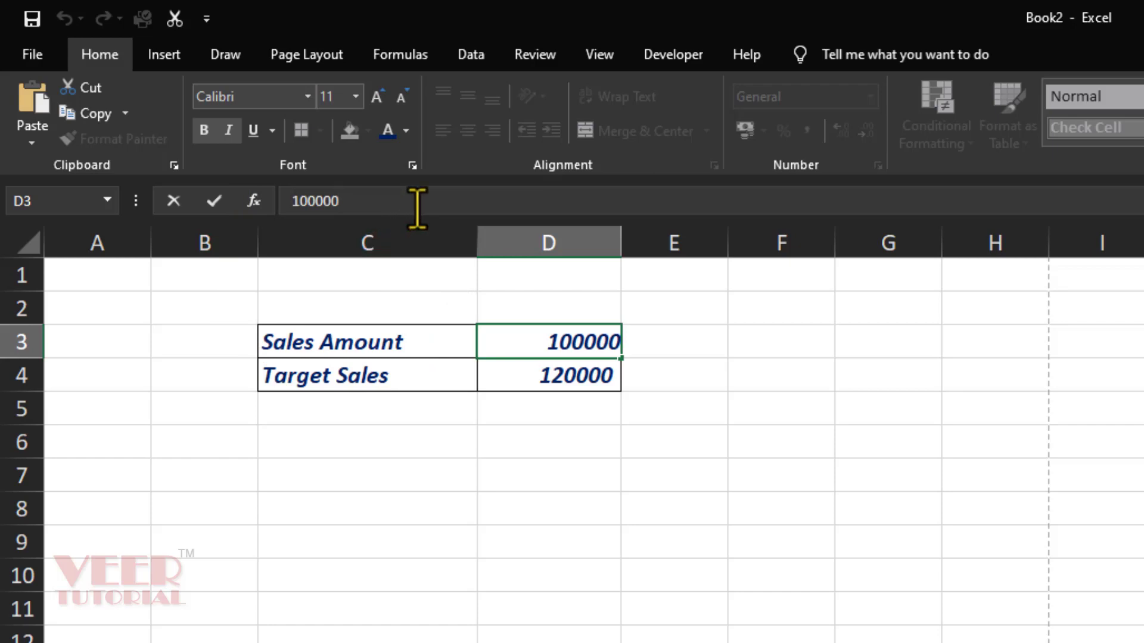
key("BackSpace")
key("BackSpace")
key("BackSpace")
key("BackSpace")
key("BackSpace")
key("BackSpace")
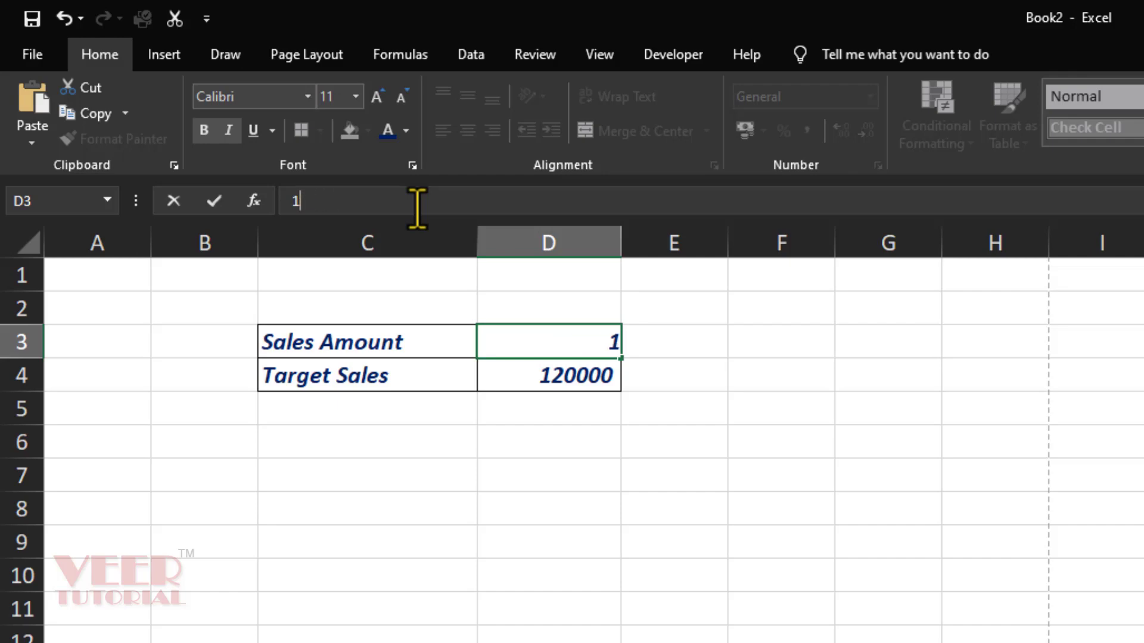
type("150000")
key("Return")
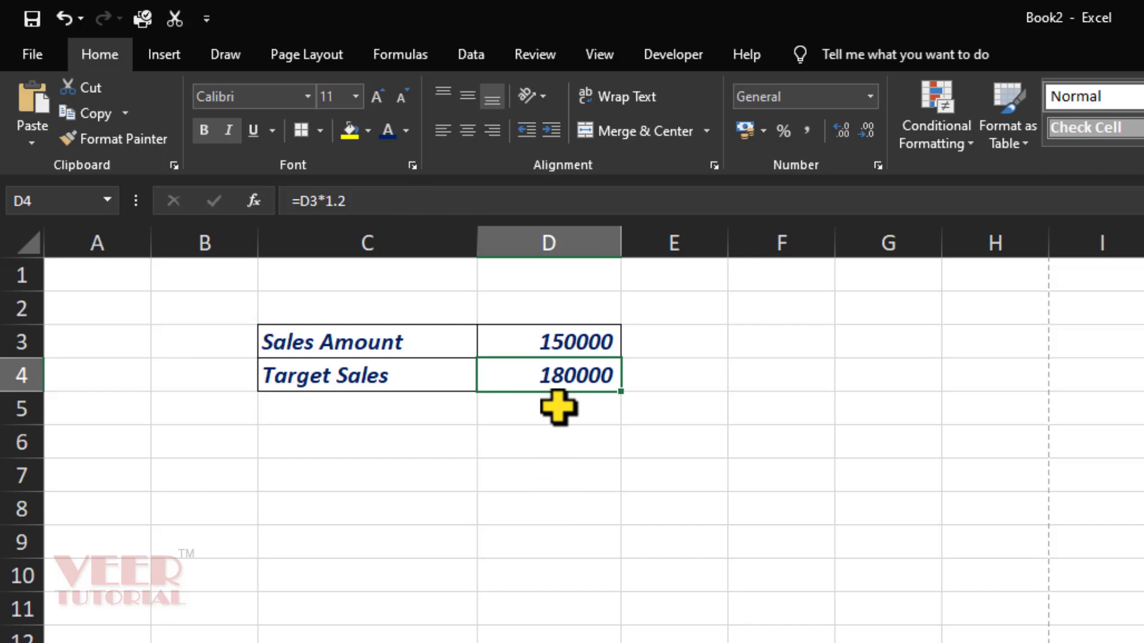
Step: Edit the Sales Amount value directly in cell D3 to 180000
double_click(552, 337)
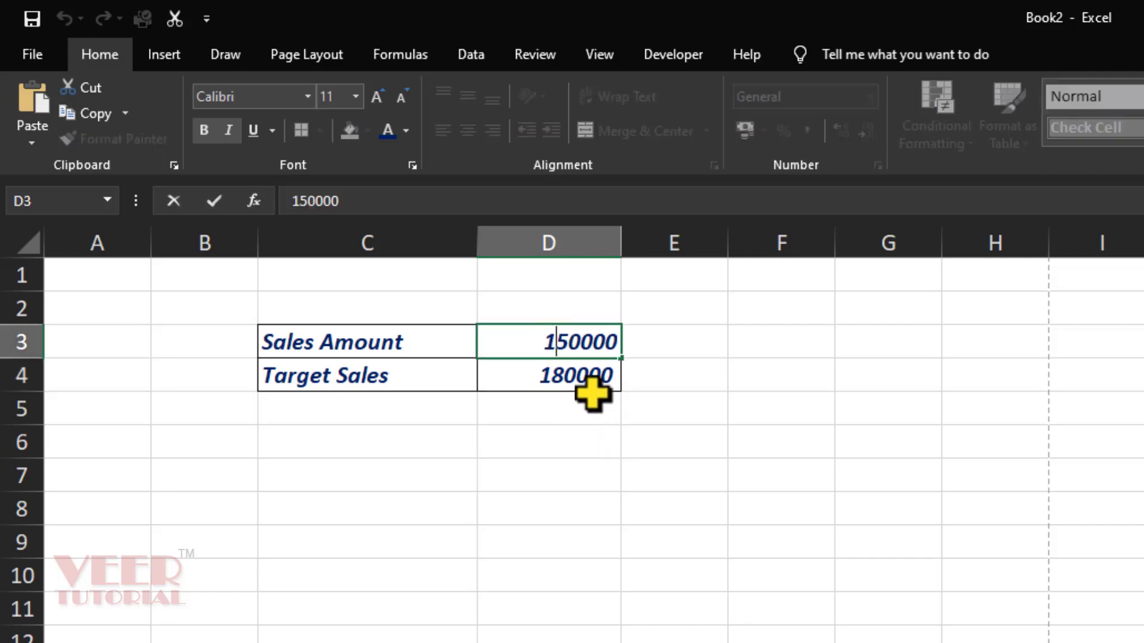
left_click(581, 342)
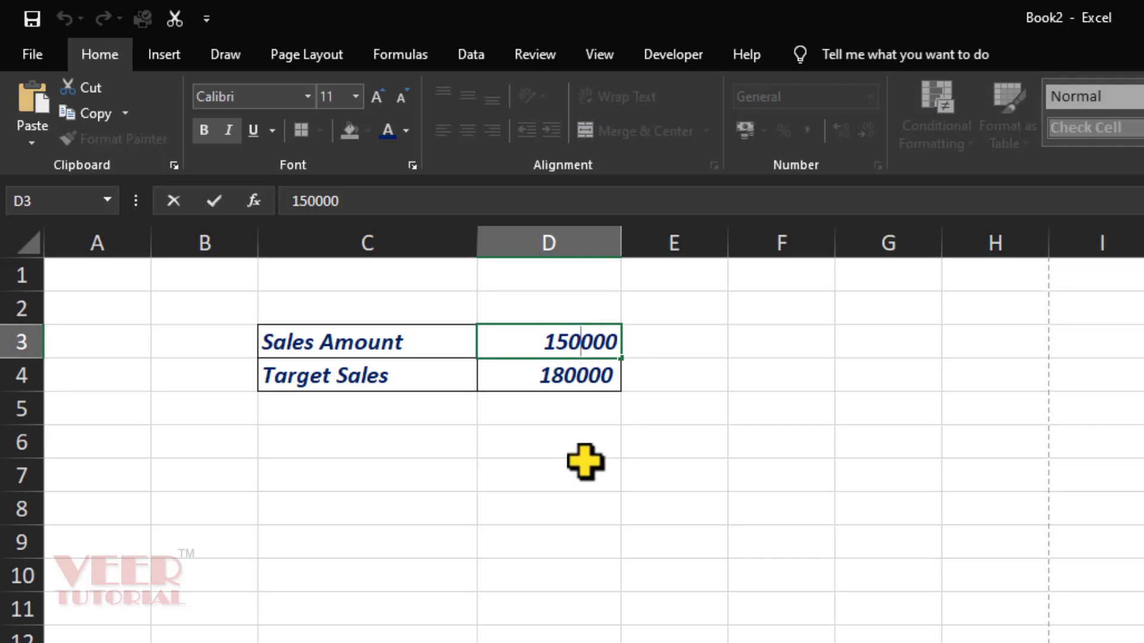
key("Left")
key("BackSpace")
type("8")
key("Return")
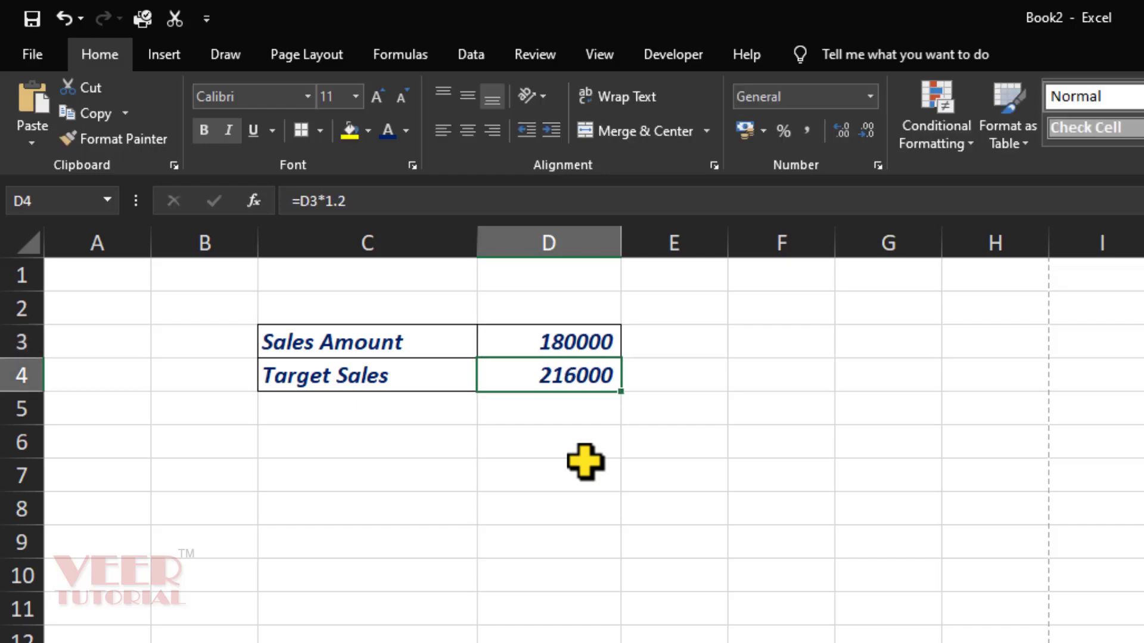
Step: Reopen the Sales Amount in D3 for editing and replace its first two digits to make it 200000
left_click(575, 349)
key("F2")
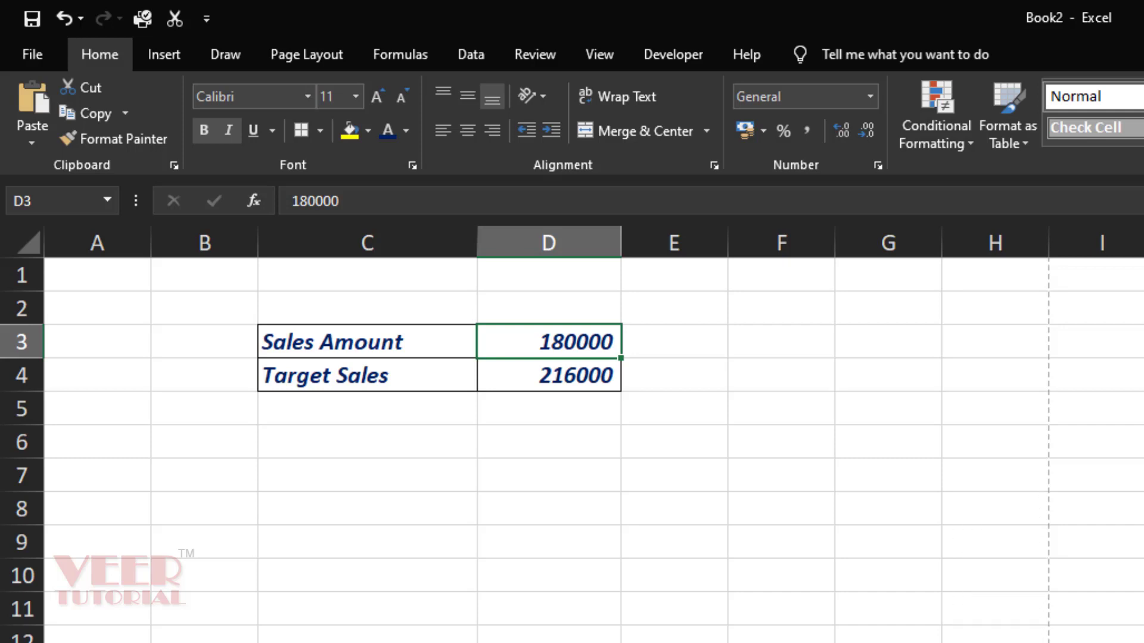
key("F2")
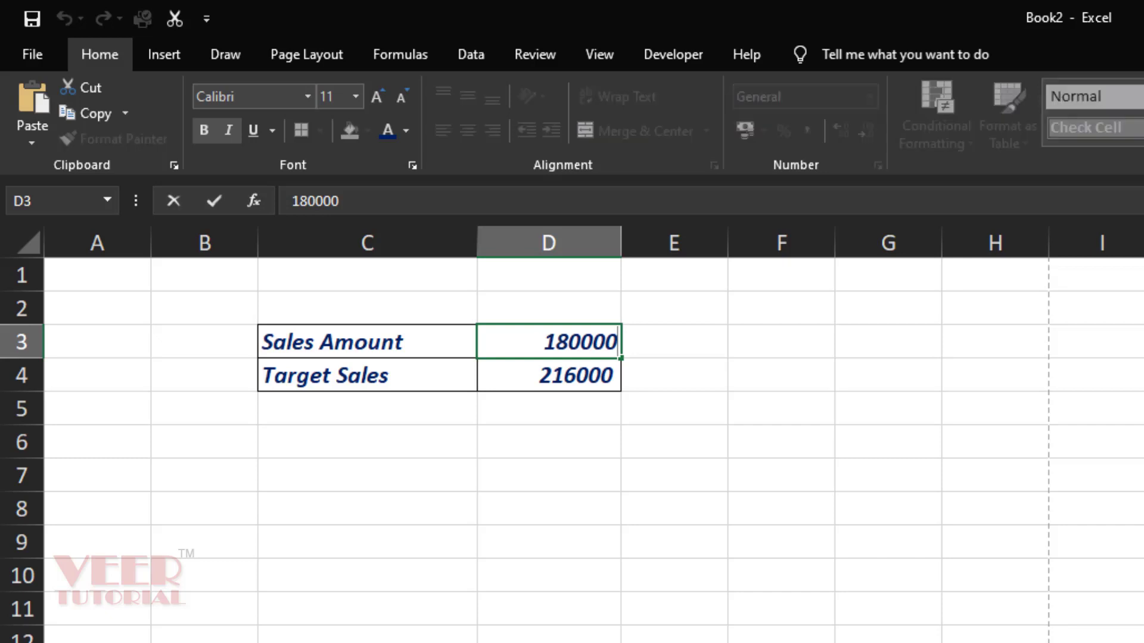
key("Left")
key("Left")
key("Left")
key("Left")
key("Left")
key("Right")
key("BackSpace")
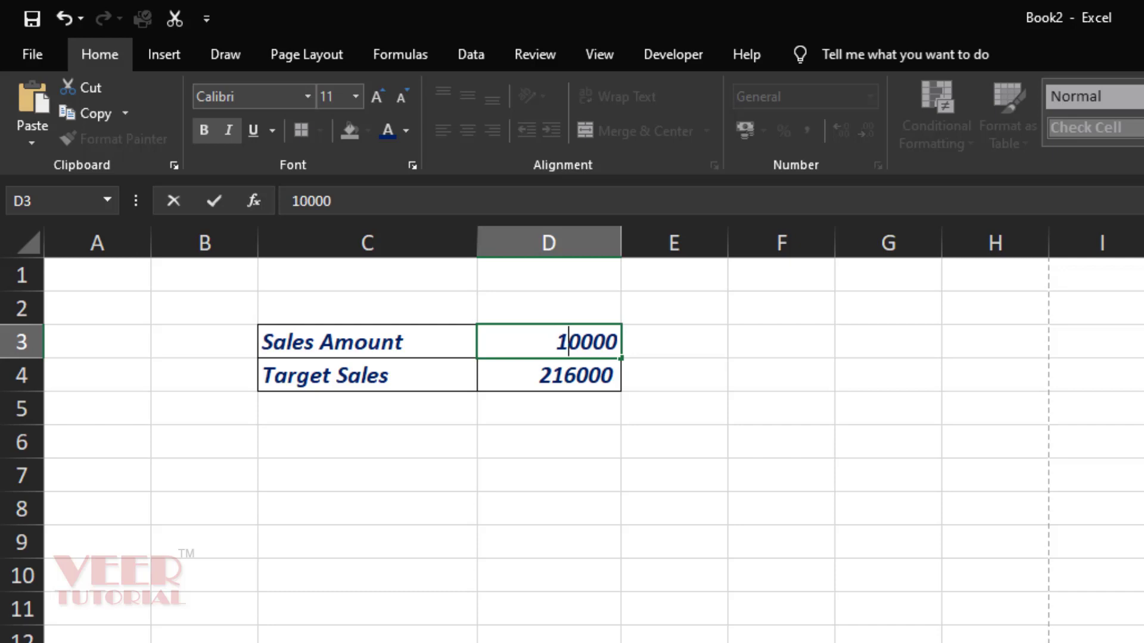
key("BackSpace")
type("20")
key("Return")
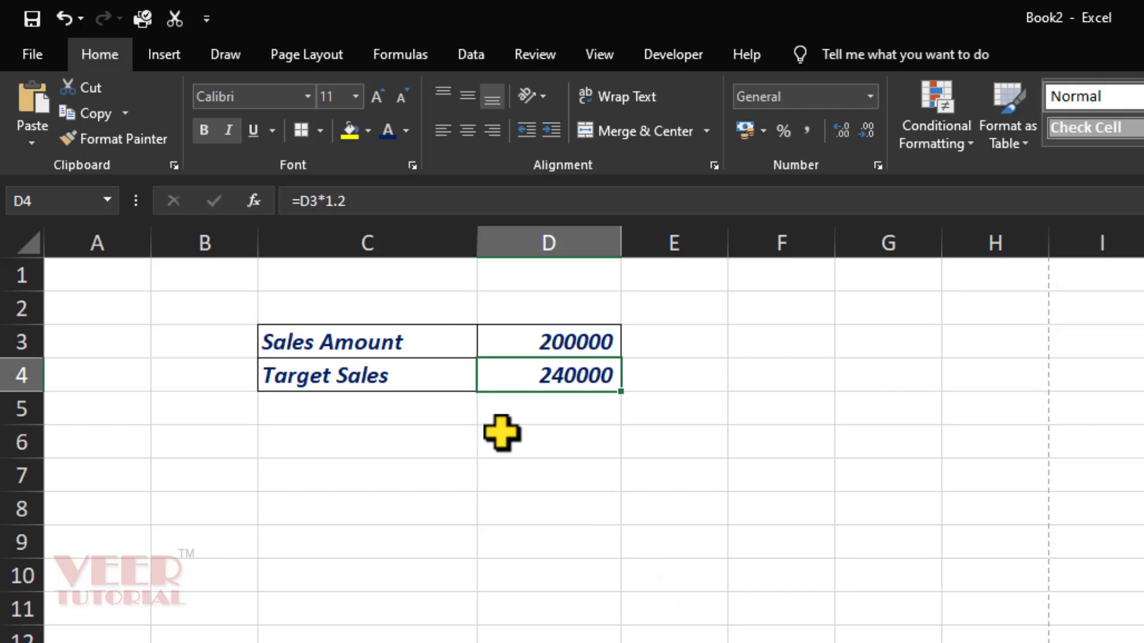
Step: Open the Target Sales formula in D4 within the cell, leave it, and open it in the formula bar
double_click(560, 373)
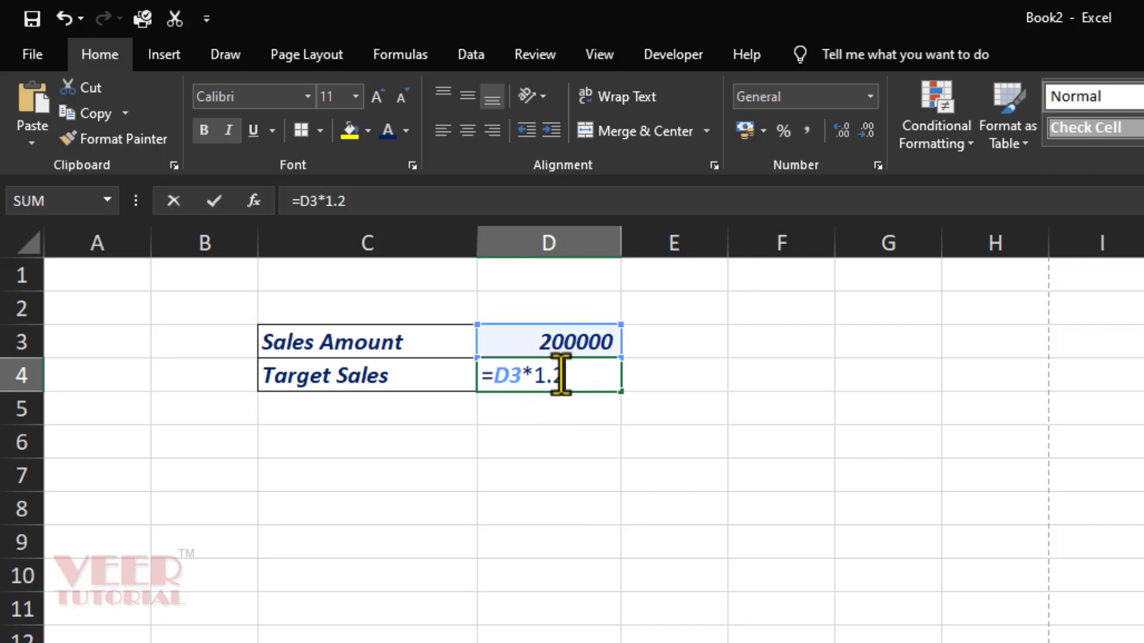
left_click(691, 437)
left_click(548, 373)
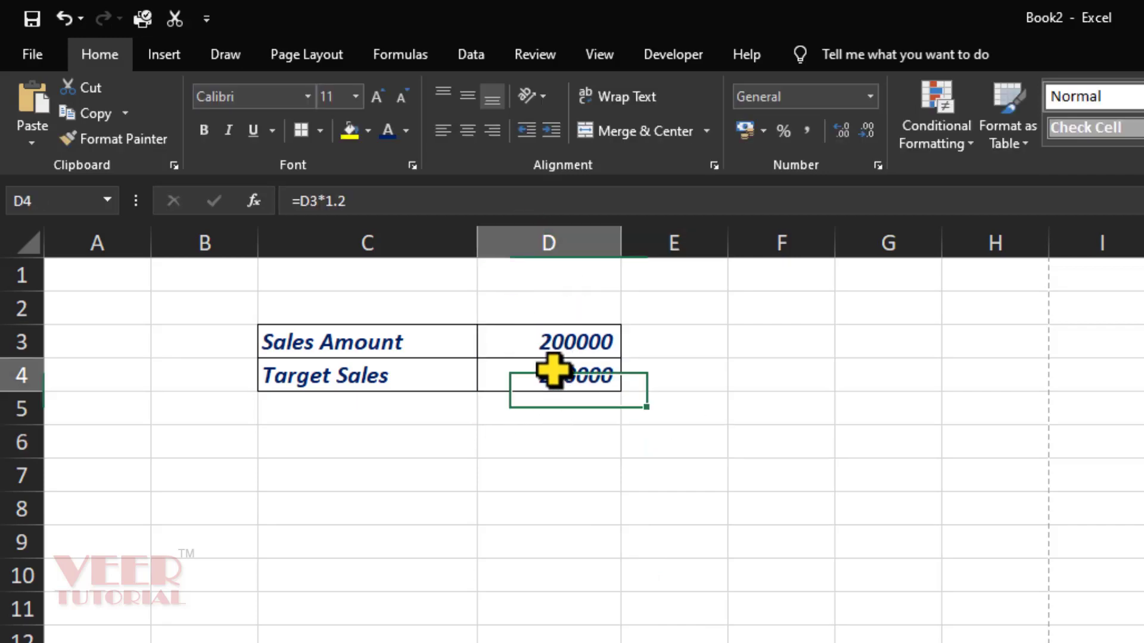
left_click(399, 203)
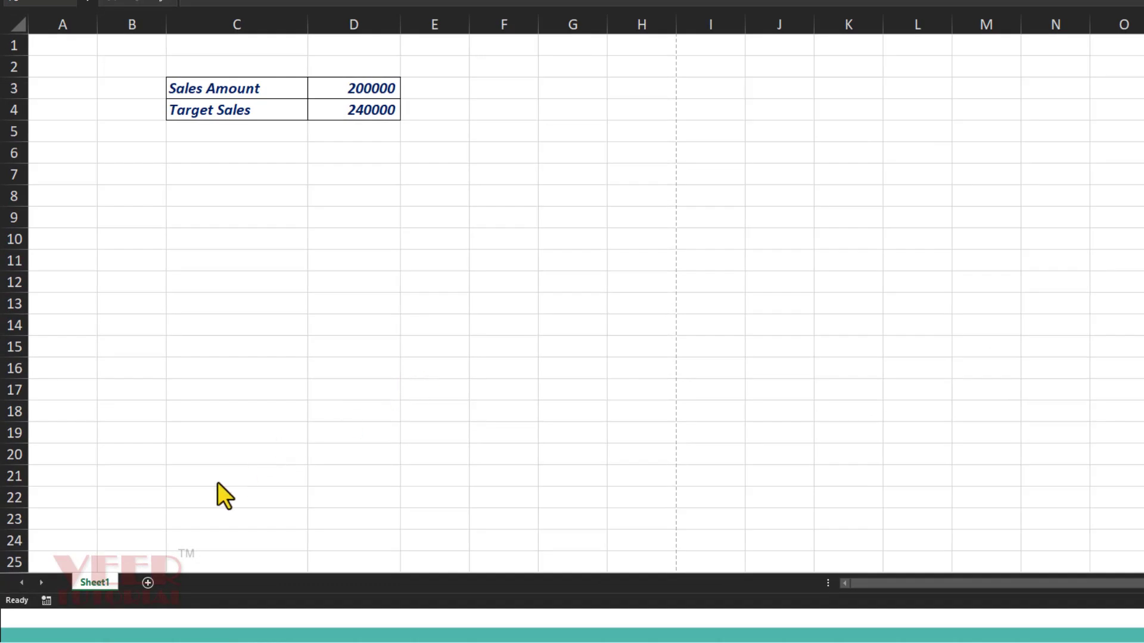
Step: Add a new worksheet and enter January in D4 and February in D5
left_click(147, 583)
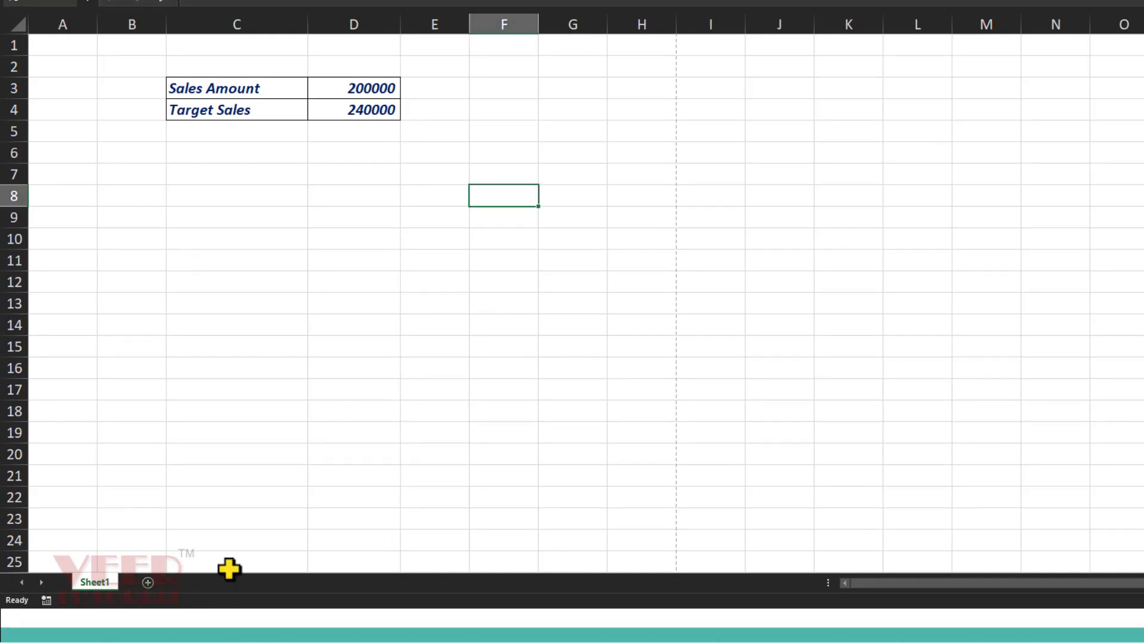
left_click(174, 82)
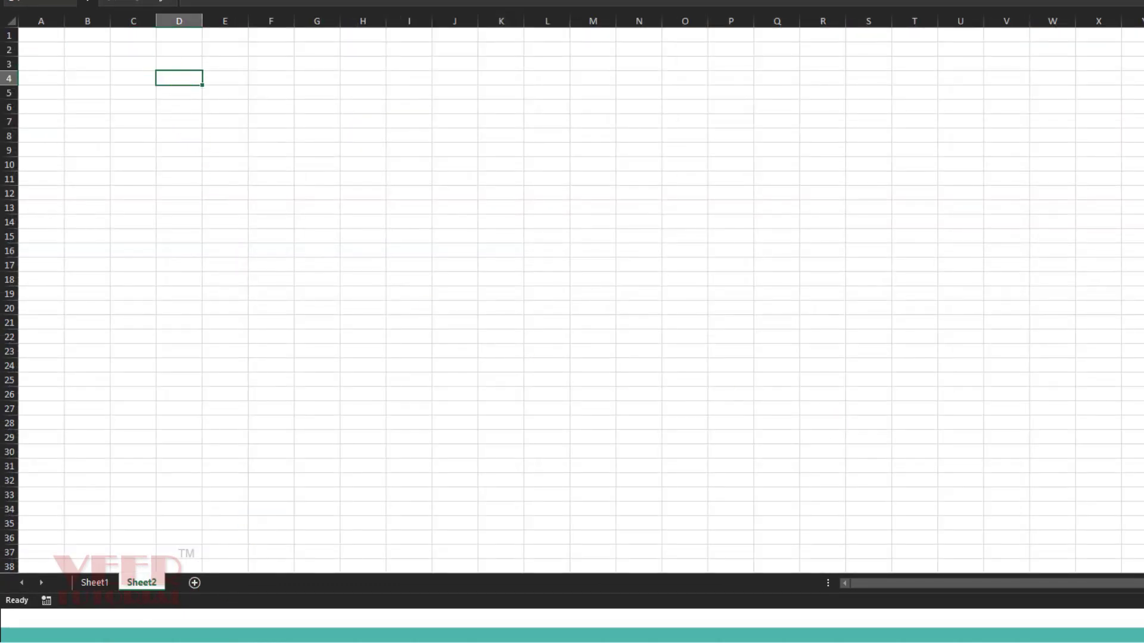
scroll(908, 451, "up", 4)
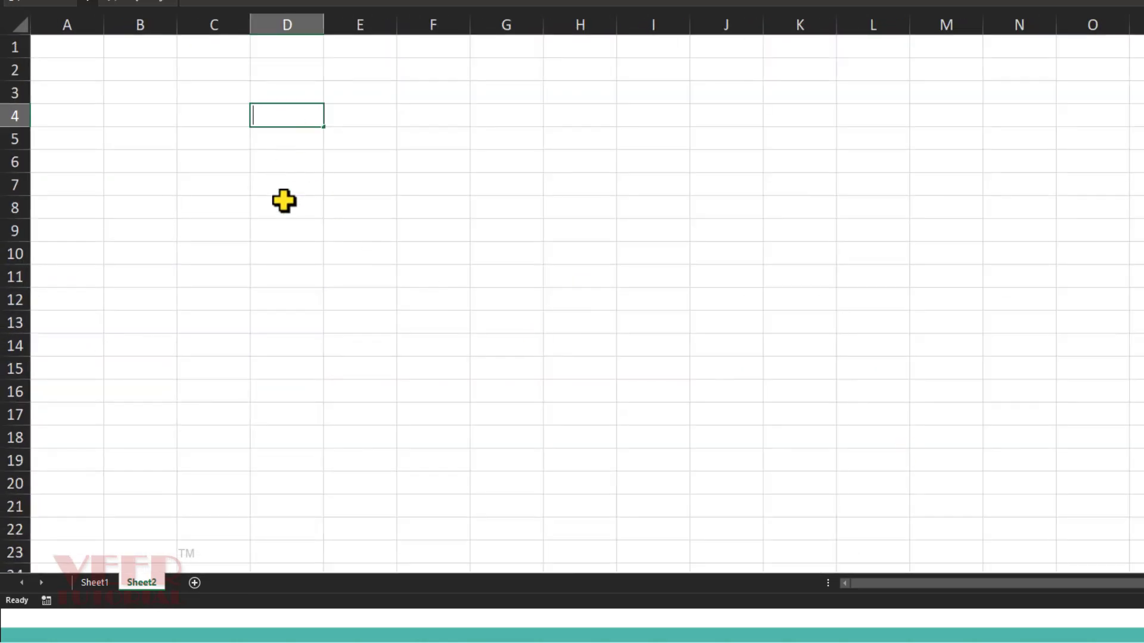
type("January")
key("Return")
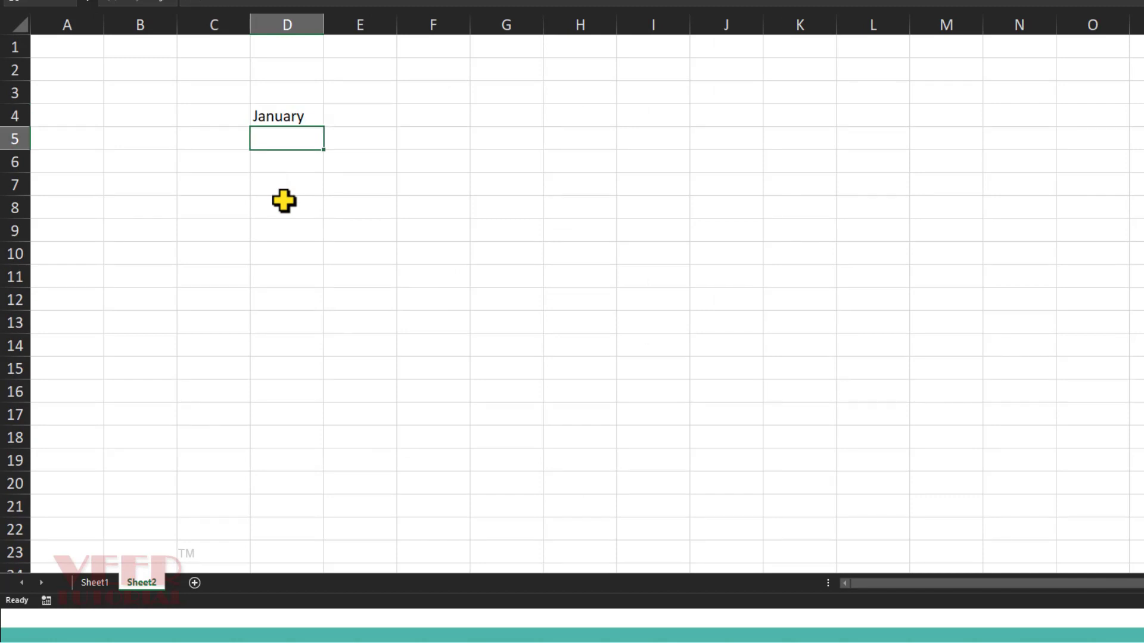
type("February")
key("Return")
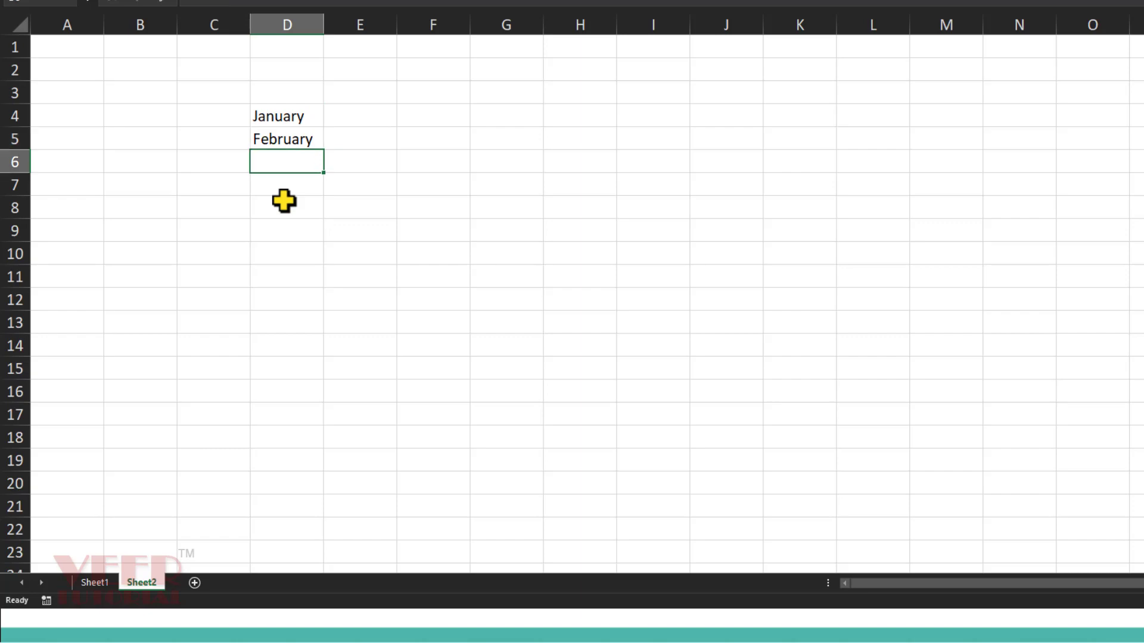
Step: Auto-fill the month series from D4:D5 down to December in D15 and deselect the range
left_click_drag(297, 114, 298, 137)
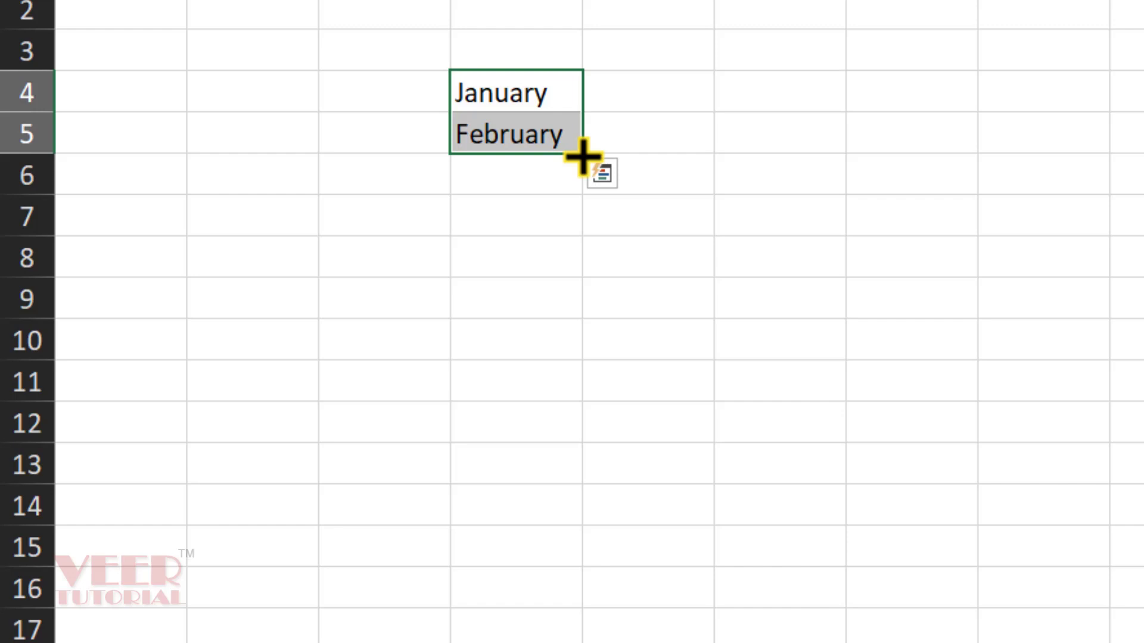
left_click_drag(582, 156, 582, 562)
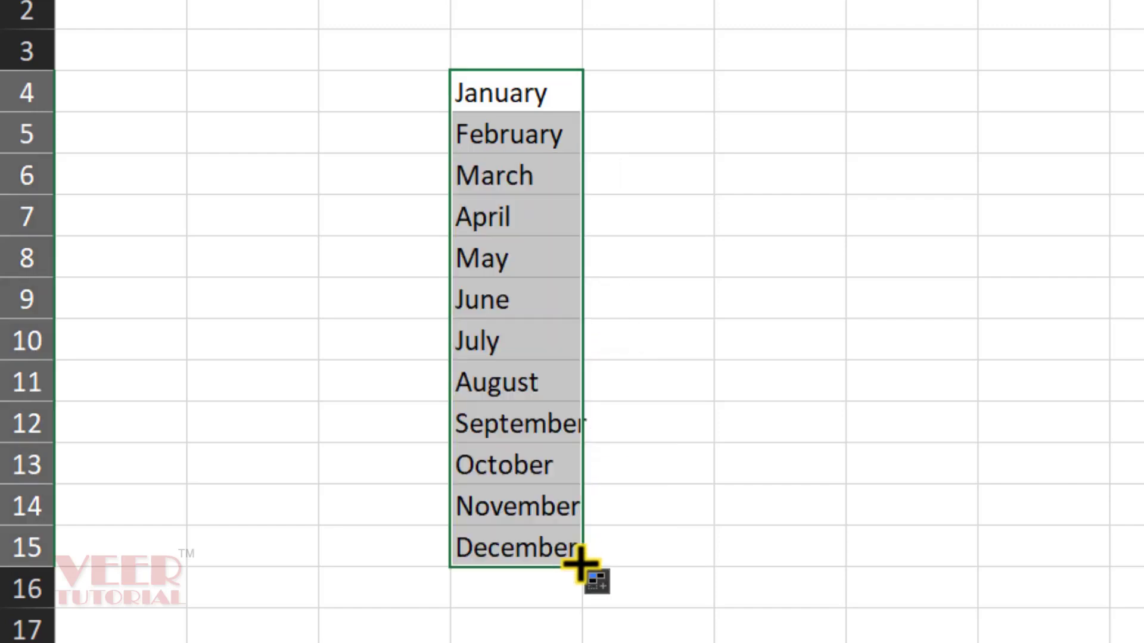
left_click(721, 226)
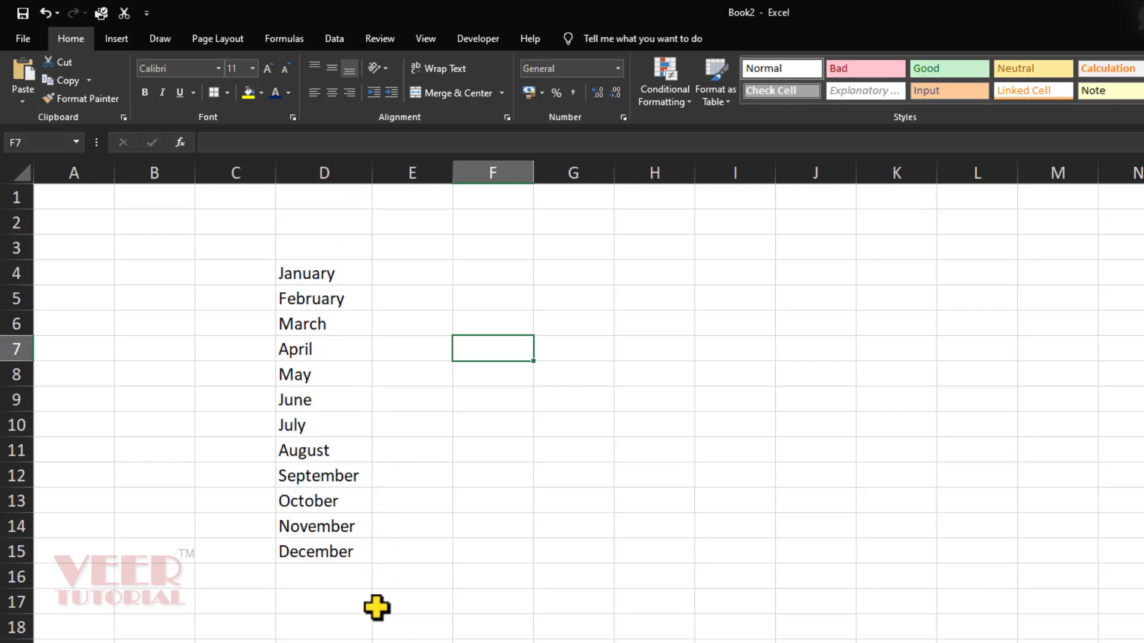
Step: Enter Sunday in F4 and Monday in F5
left_click(498, 272)
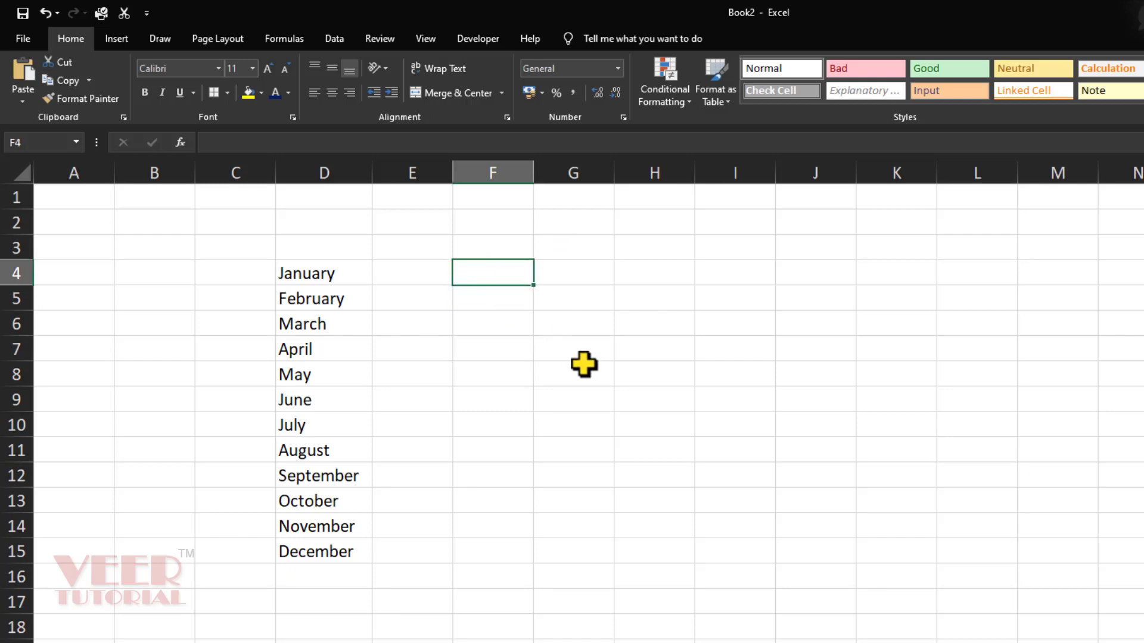
type("Sunday")
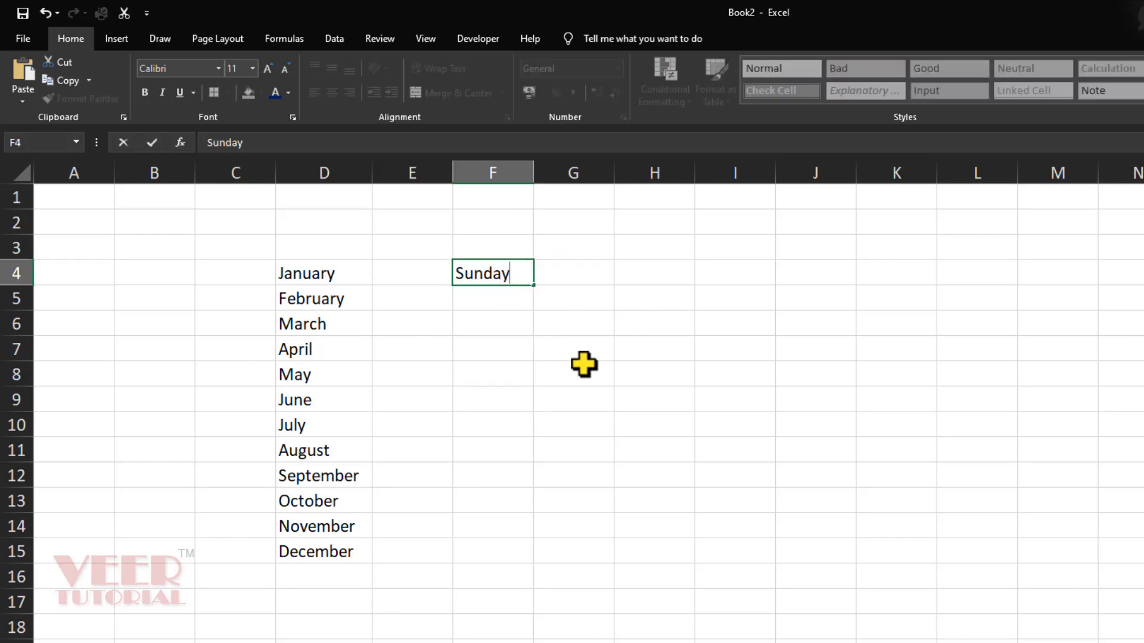
key("Return")
type("Mon")
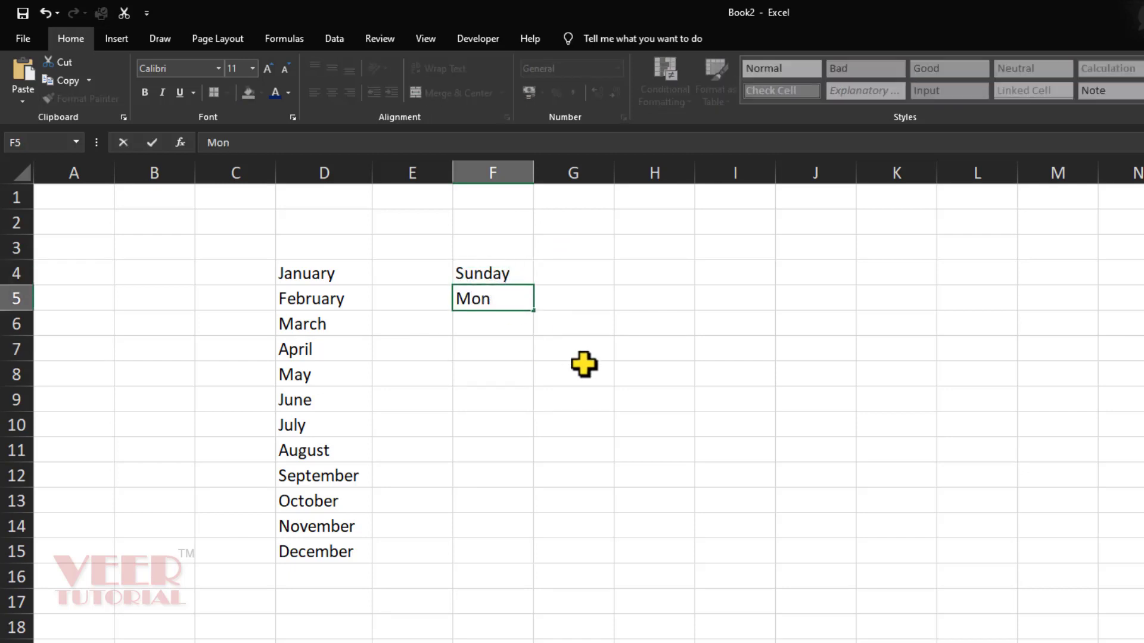
type("day")
key("Return")
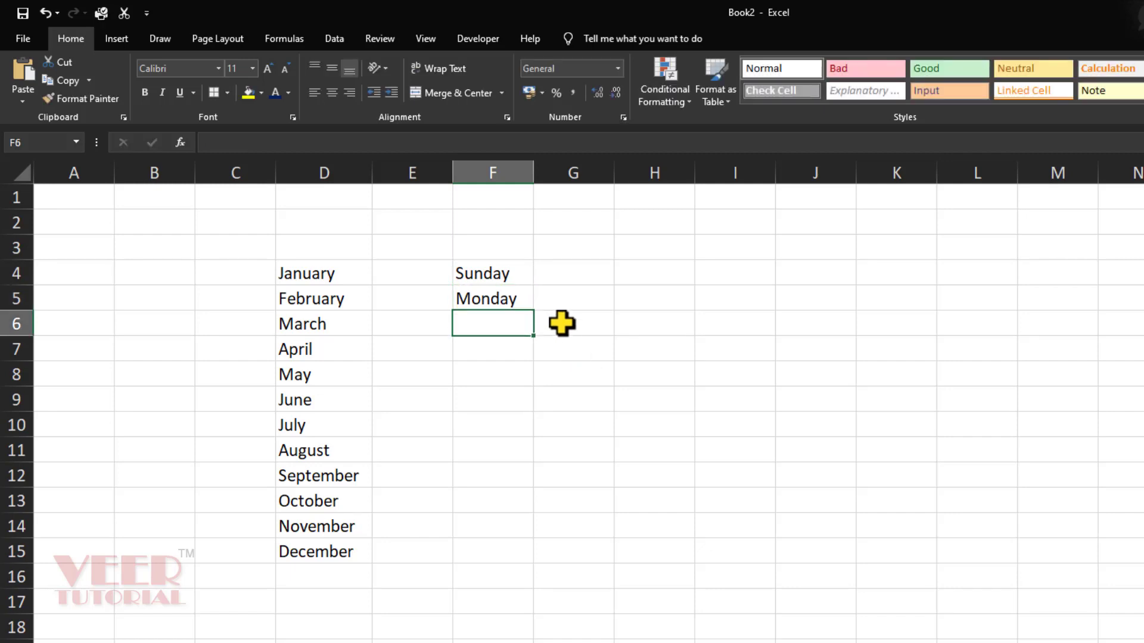
Step: Auto-fill the weekday series from F4:F5 down to F11 and deselect the range
left_click_drag(510, 279, 503, 296)
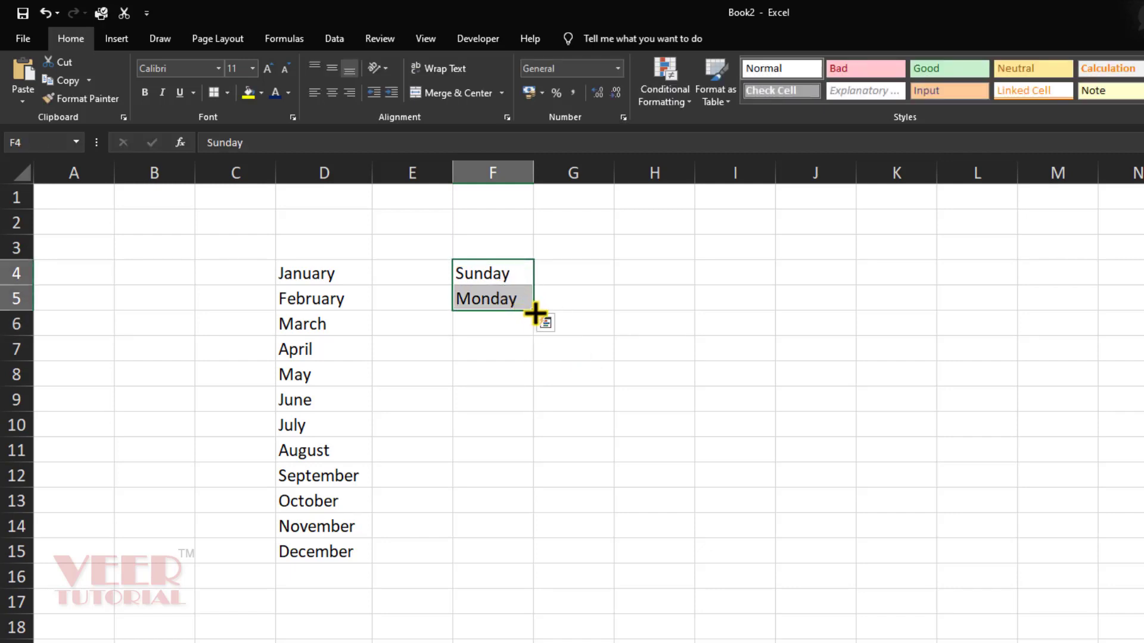
left_click_drag(535, 310, 525, 462)
left_click(465, 514)
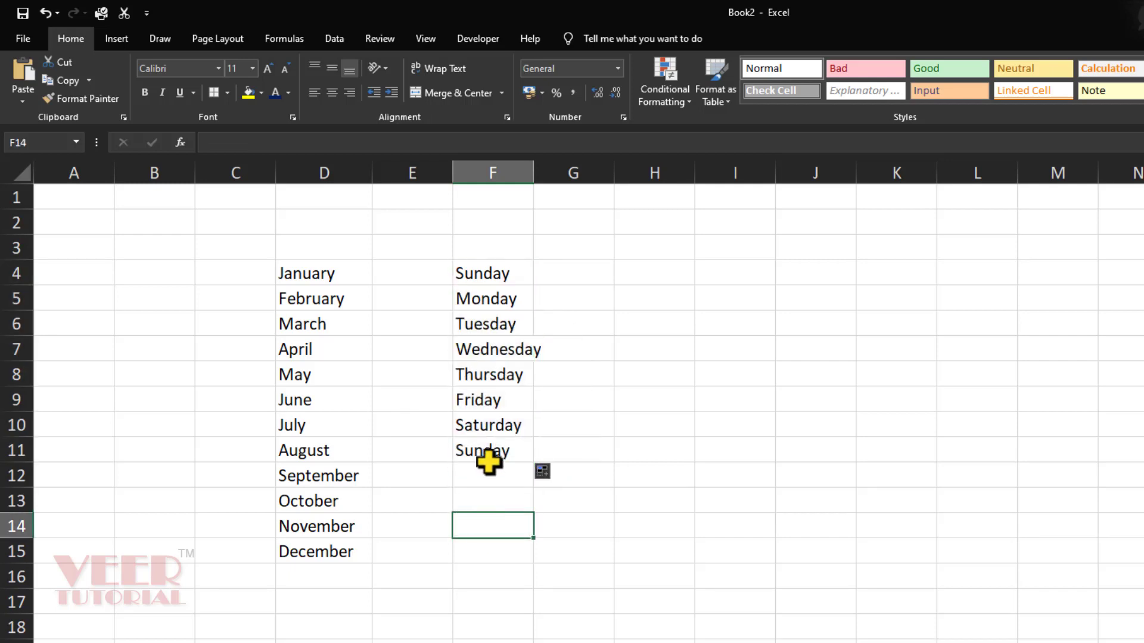
Step: Enter 1 in H4 and 2 in H5, and auto-fill the number series down to 15 in H18
left_click(657, 269)
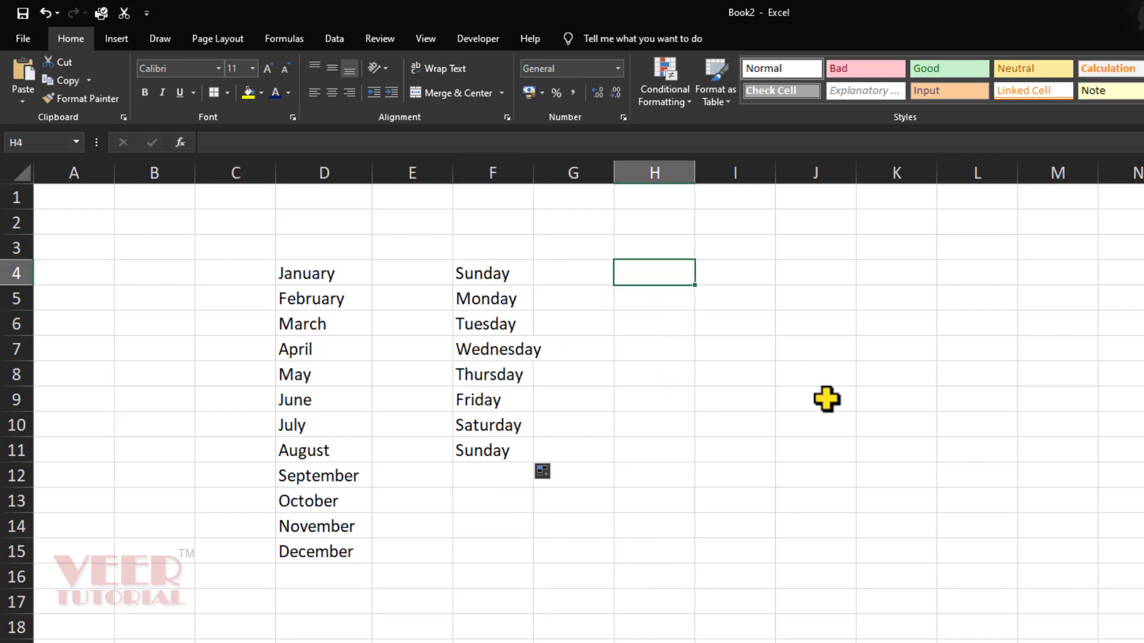
type("1")
key("Return")
type("2")
key("Return")
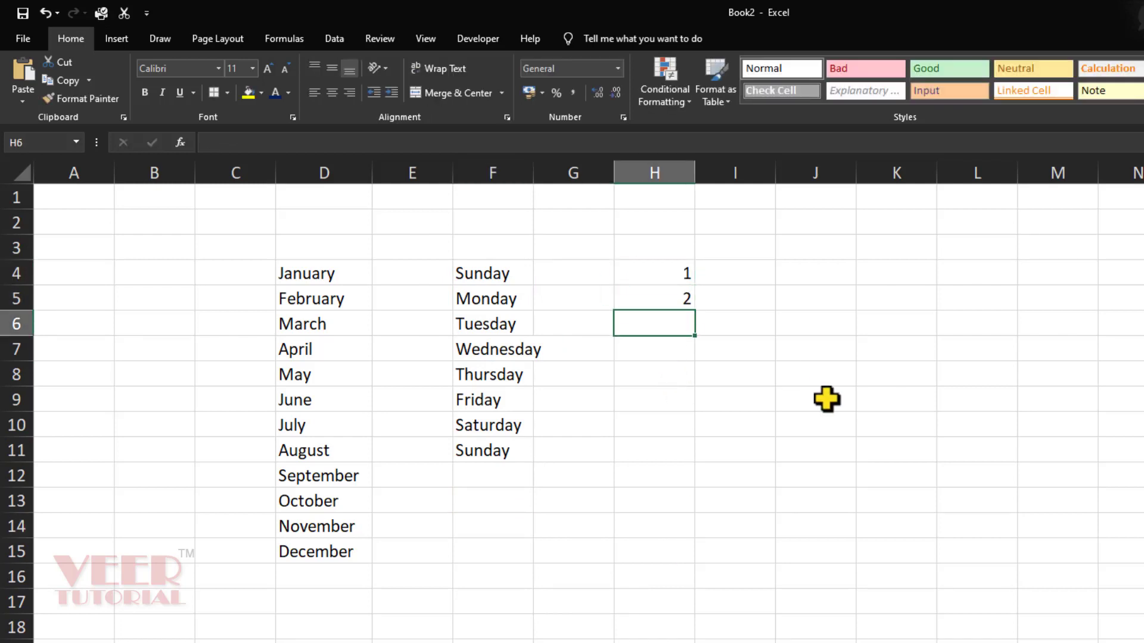
left_click_drag(679, 277, 727, 626)
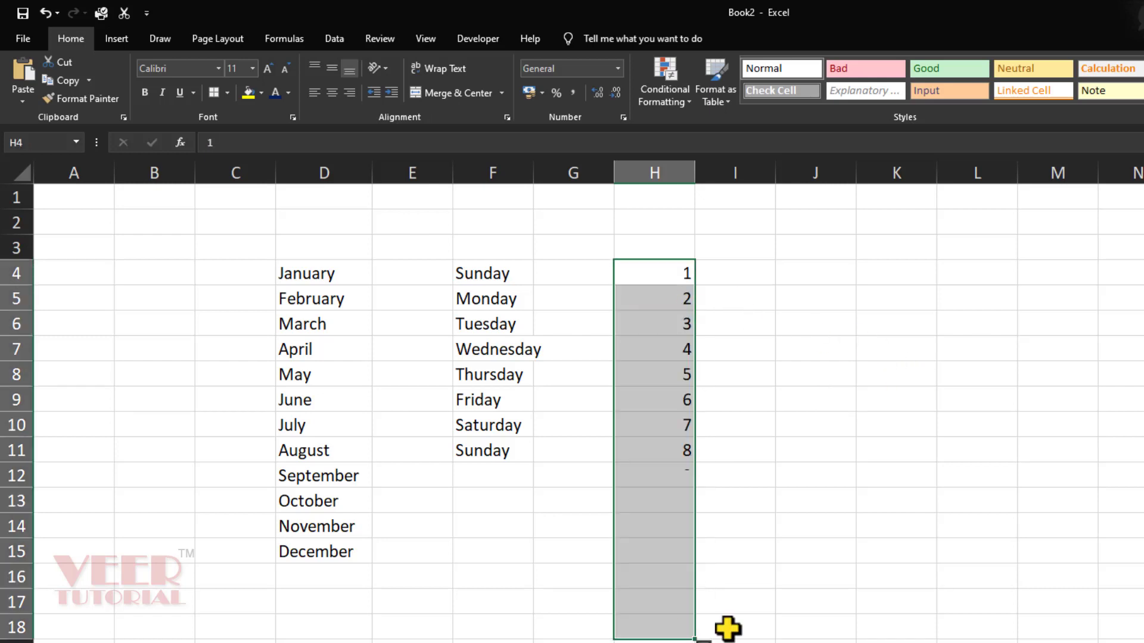
left_click(806, 600)
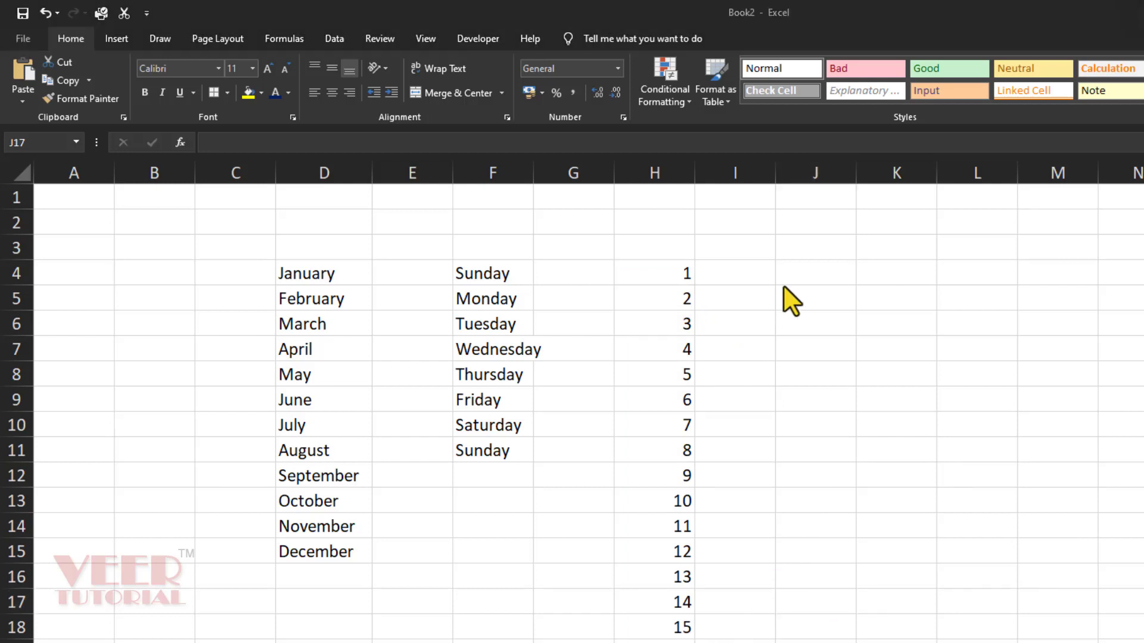
Step: Enter 100 in J4 and 200 in J5
left_click(811, 275)
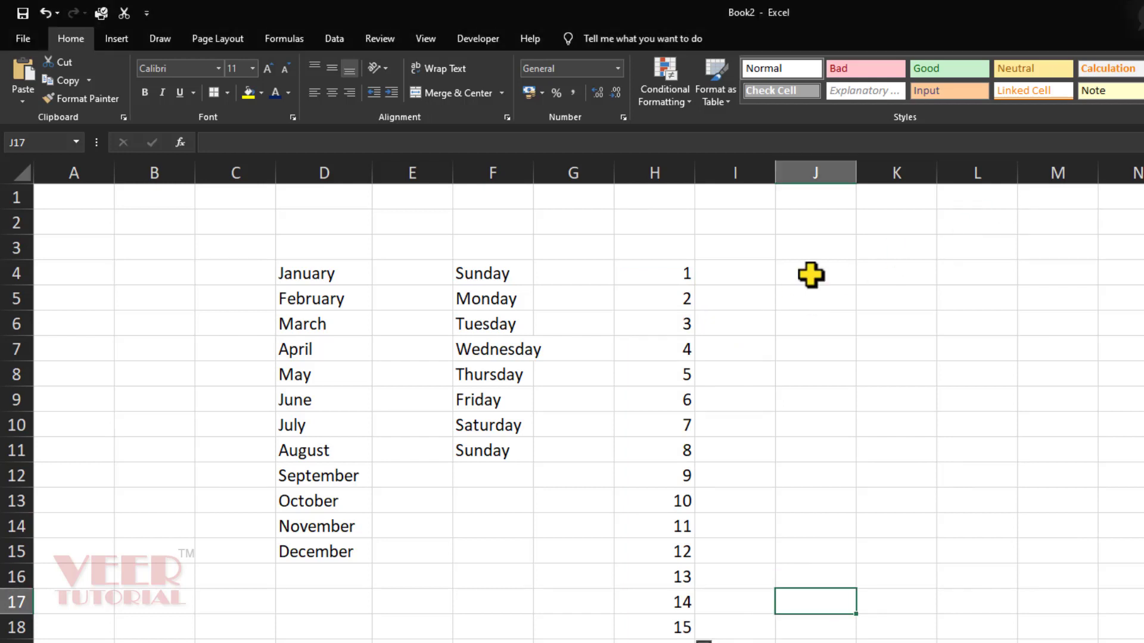
left_click(811, 275)
type("100")
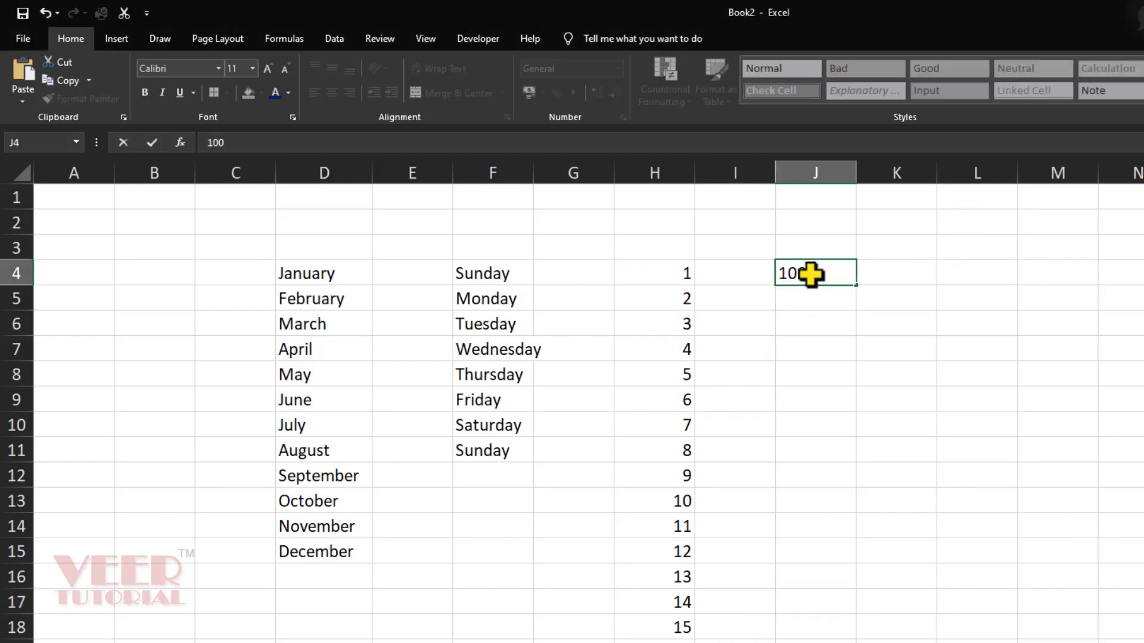
key("Return")
type("200")
key("Return")
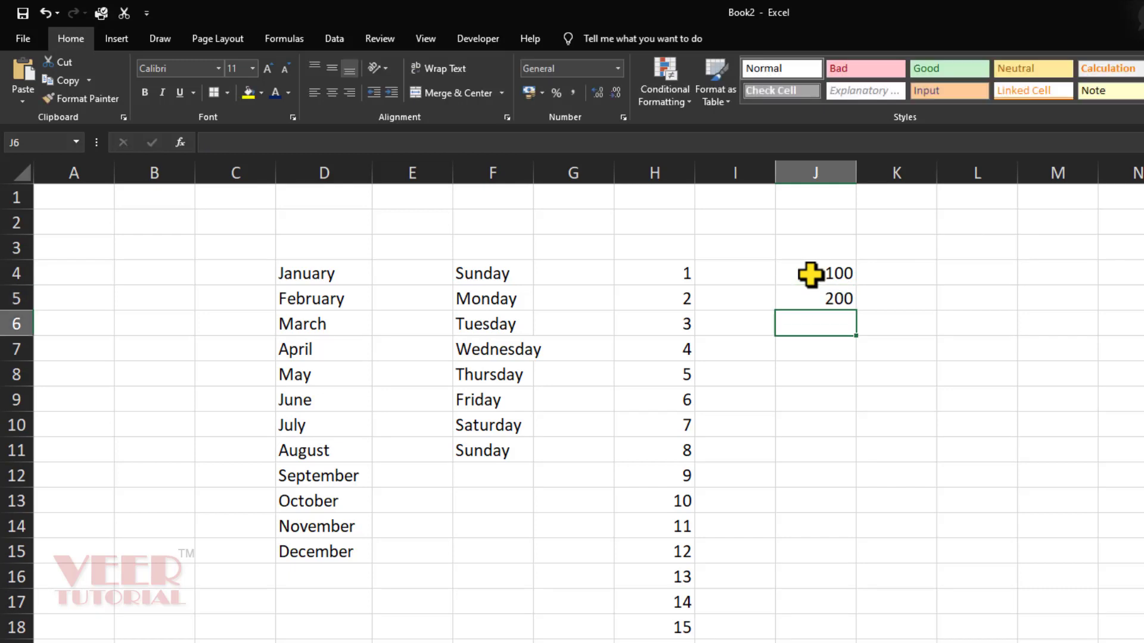
Step: Auto-fill the series from J4:J5 down to 1400 in J17 and review the Auto Fill options without changing them
left_click_drag(812, 275, 811, 614)
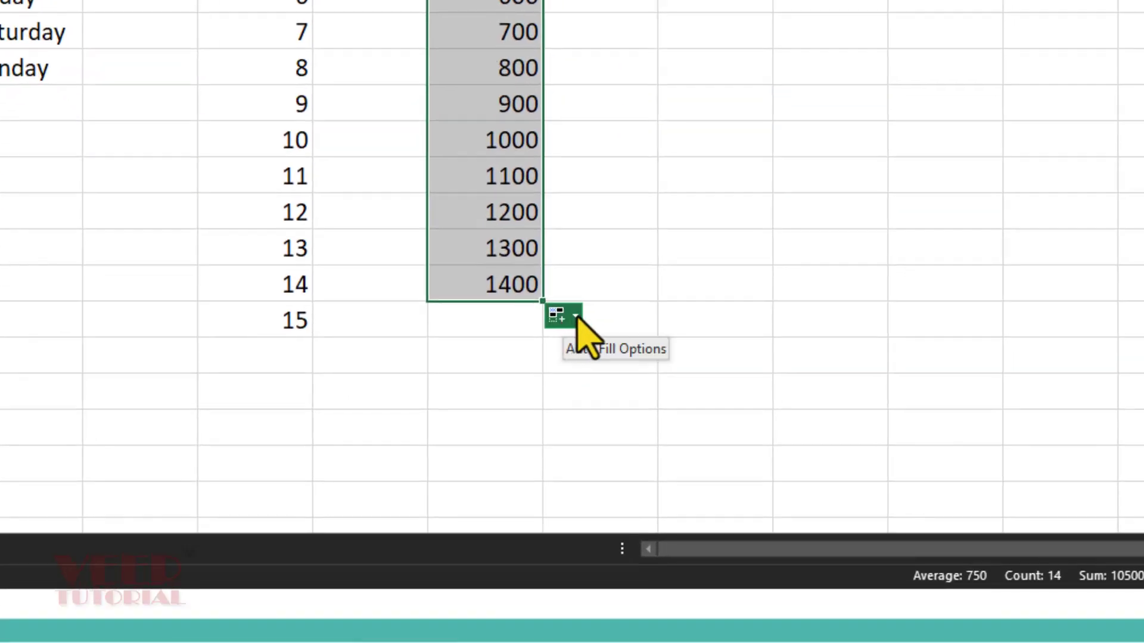
left_click(577, 316)
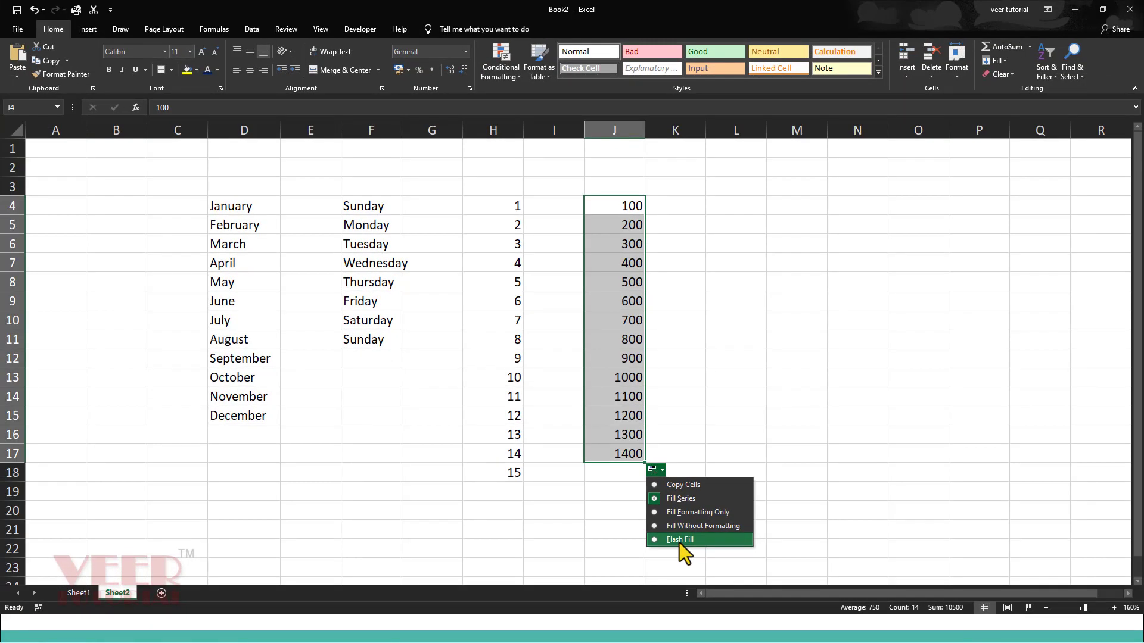
left_click(711, 383)
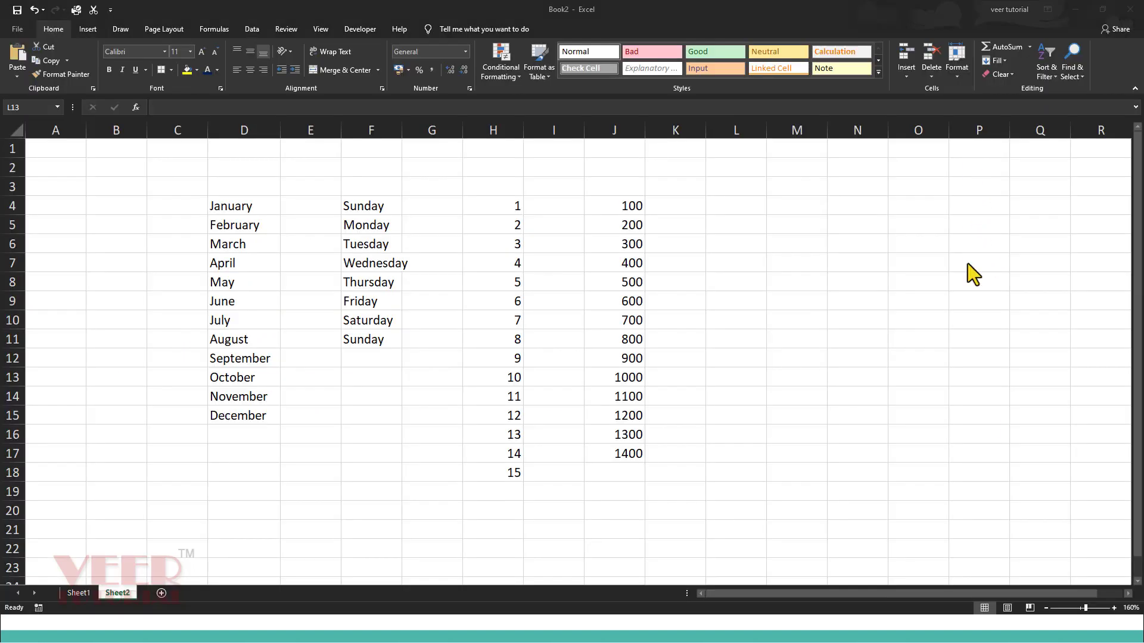
left_click(706, 305)
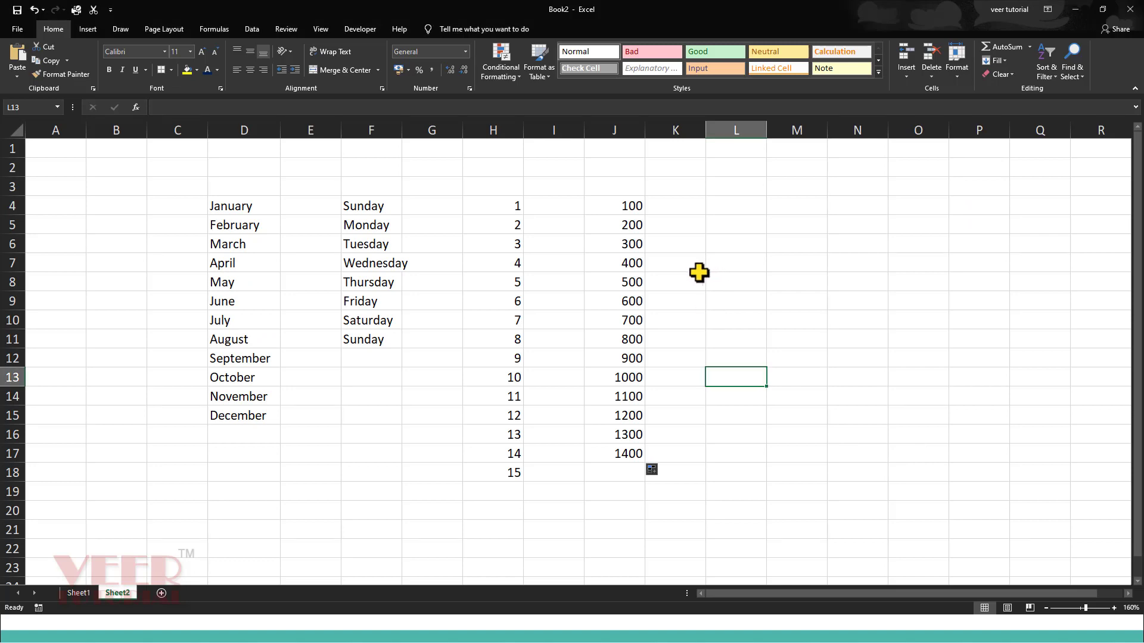
left_click(734, 237)
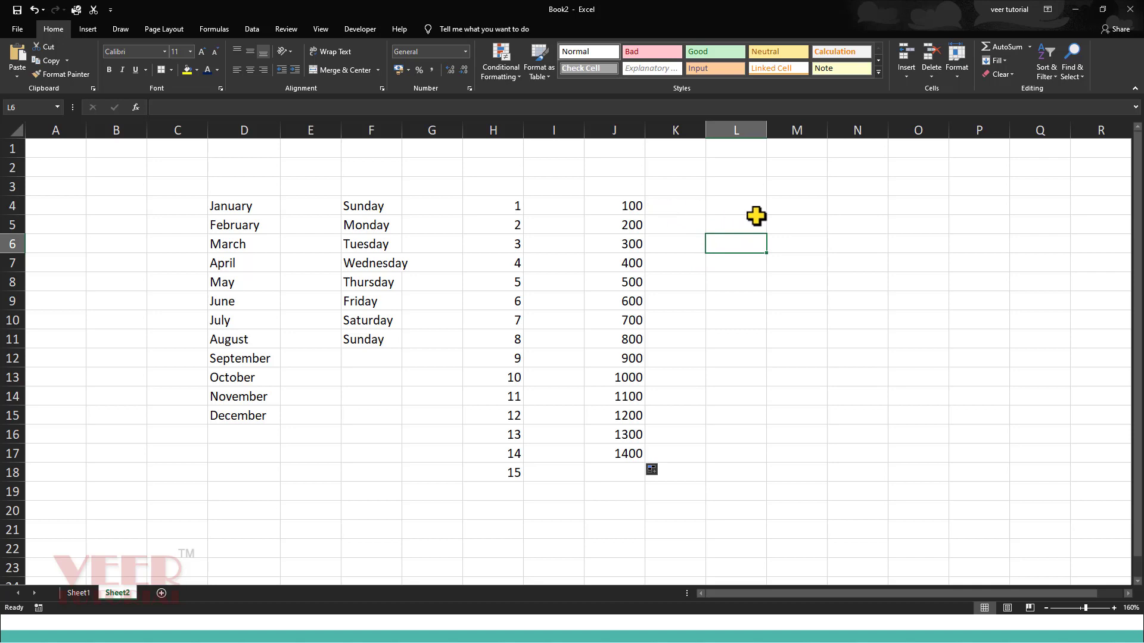
left_click(775, 222)
left_click_drag(619, 212, 614, 435)
left_click(821, 318)
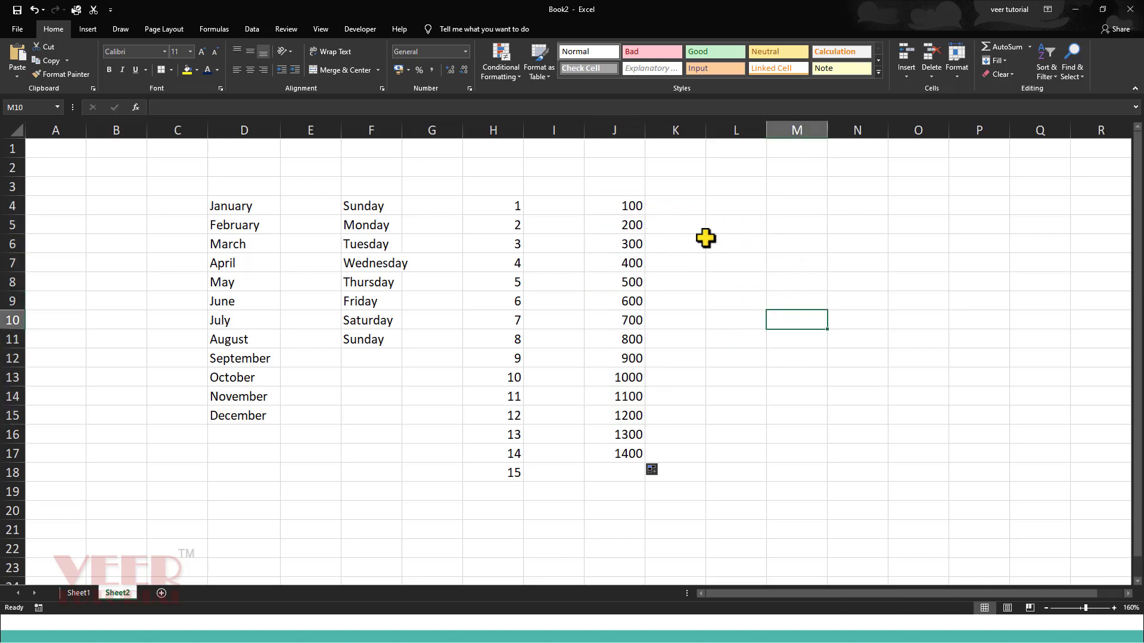
left_click(628, 209)
left_click_drag(628, 209, 608, 468)
left_click(746, 380)
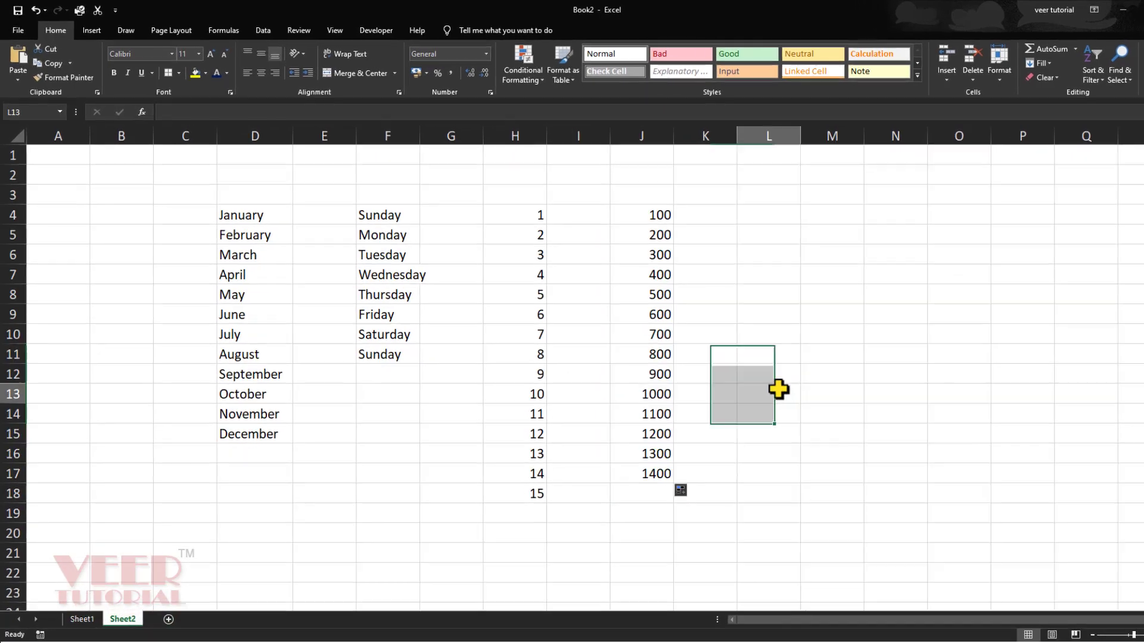
Step: Select J4:J17, review the currency symbols offered for the Accounting number format, and cancel without applying one
left_click_drag(625, 209, 614, 450)
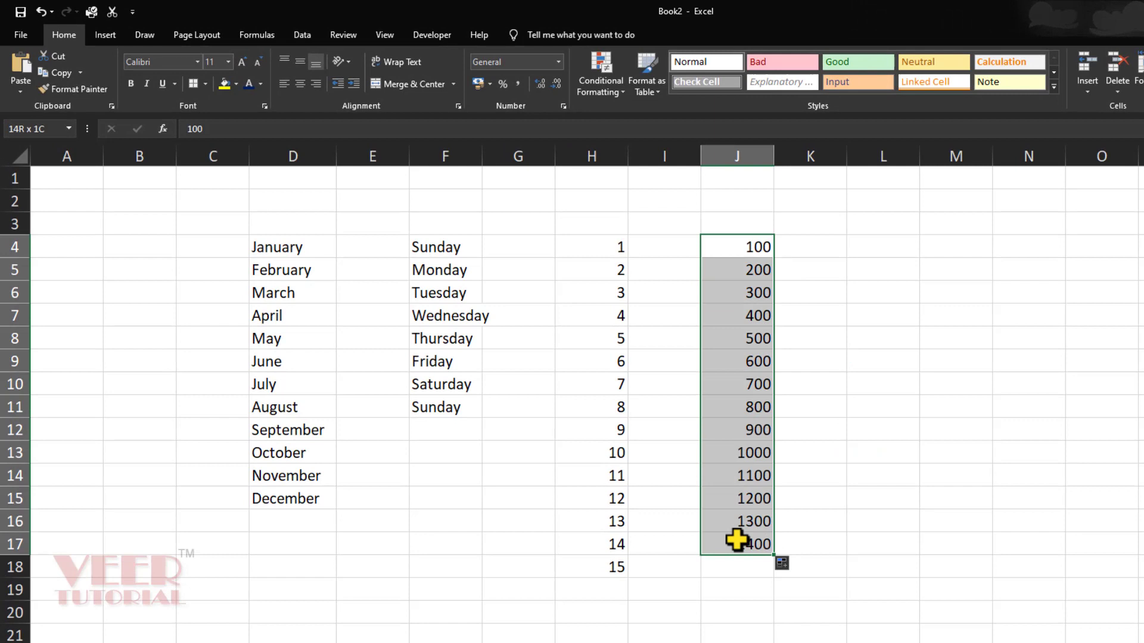
left_click_drag(736, 540, 737, 541)
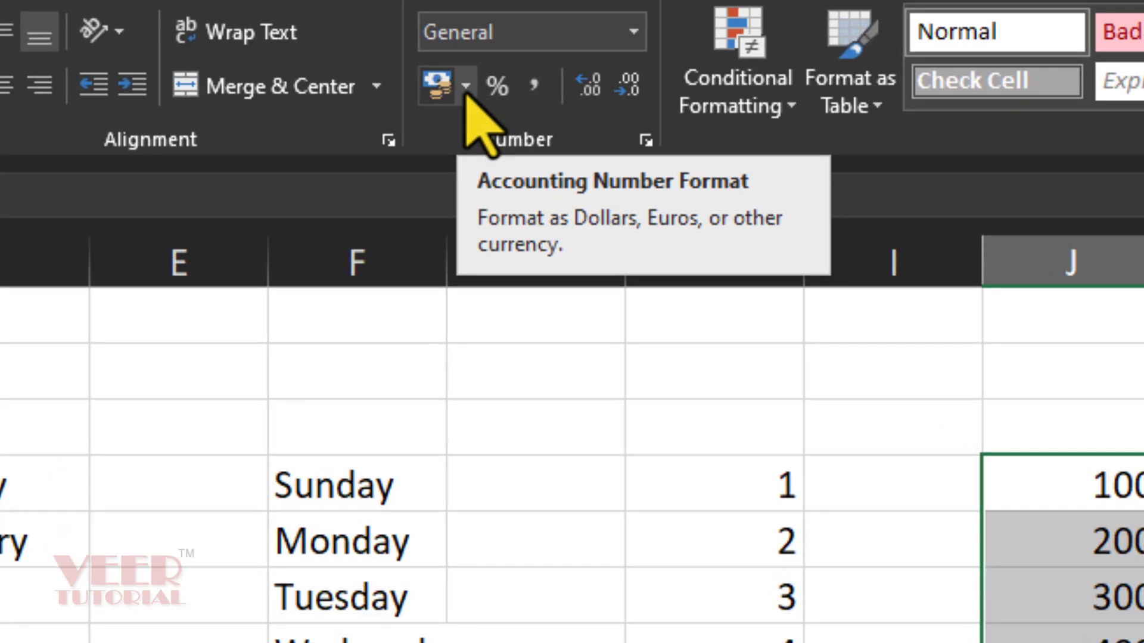
left_click(466, 87)
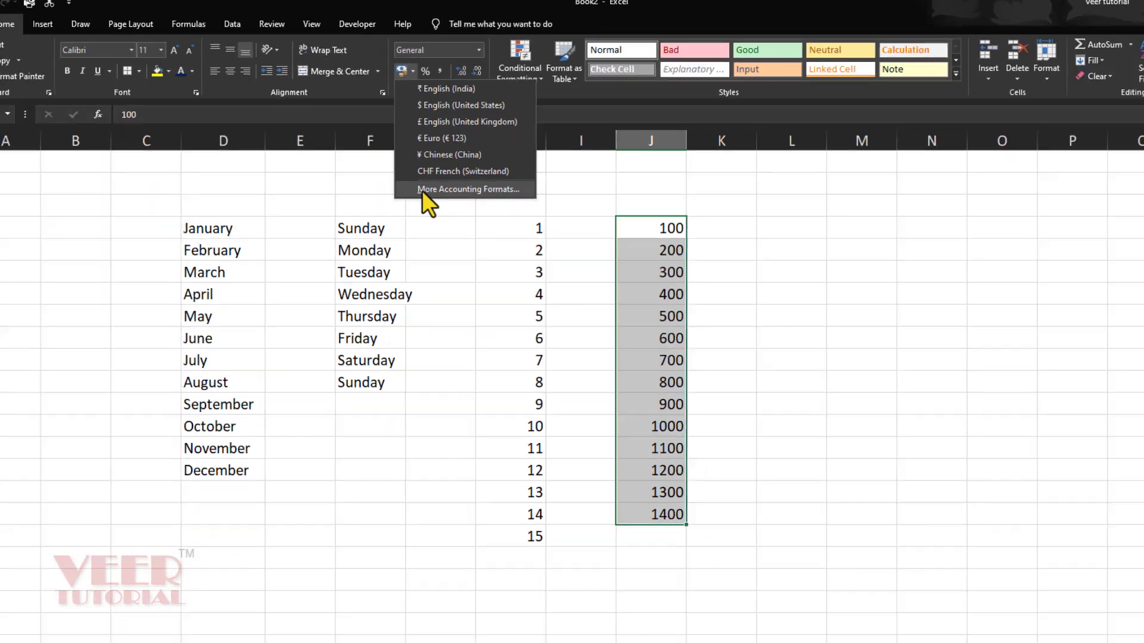
left_click(482, 386)
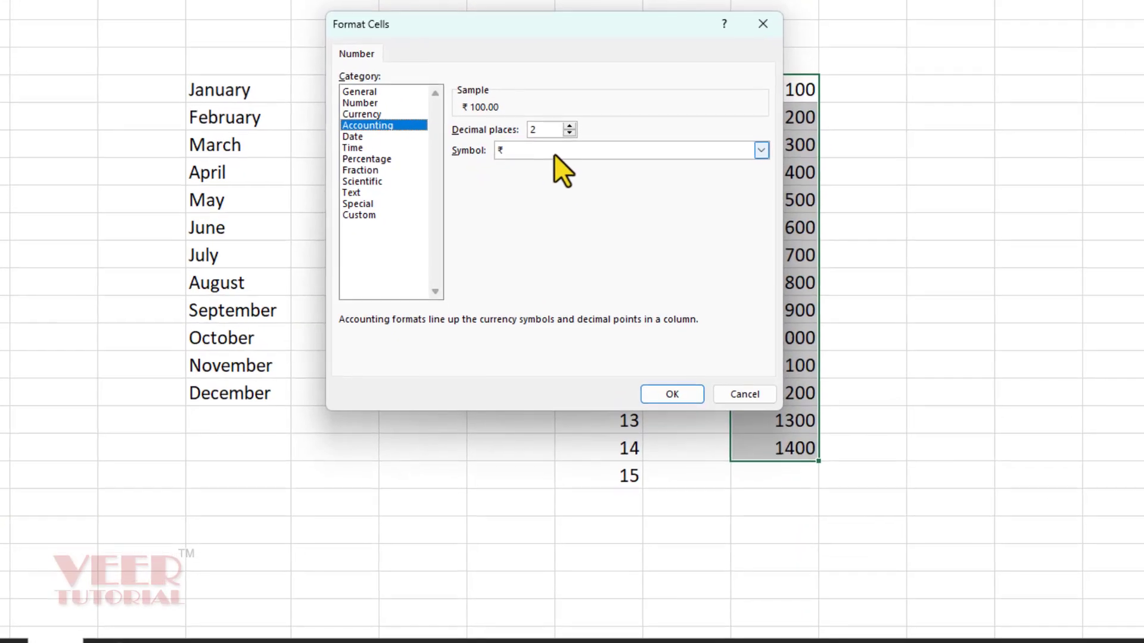
left_click(554, 154)
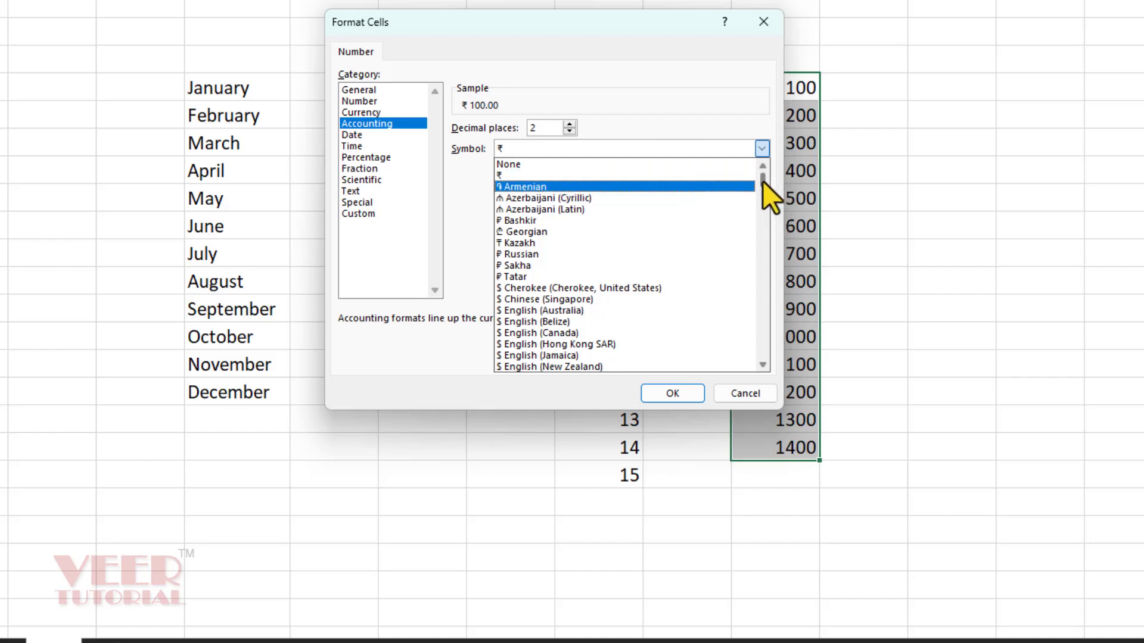
left_click_drag(762, 181, 763, 330)
left_click(723, 95)
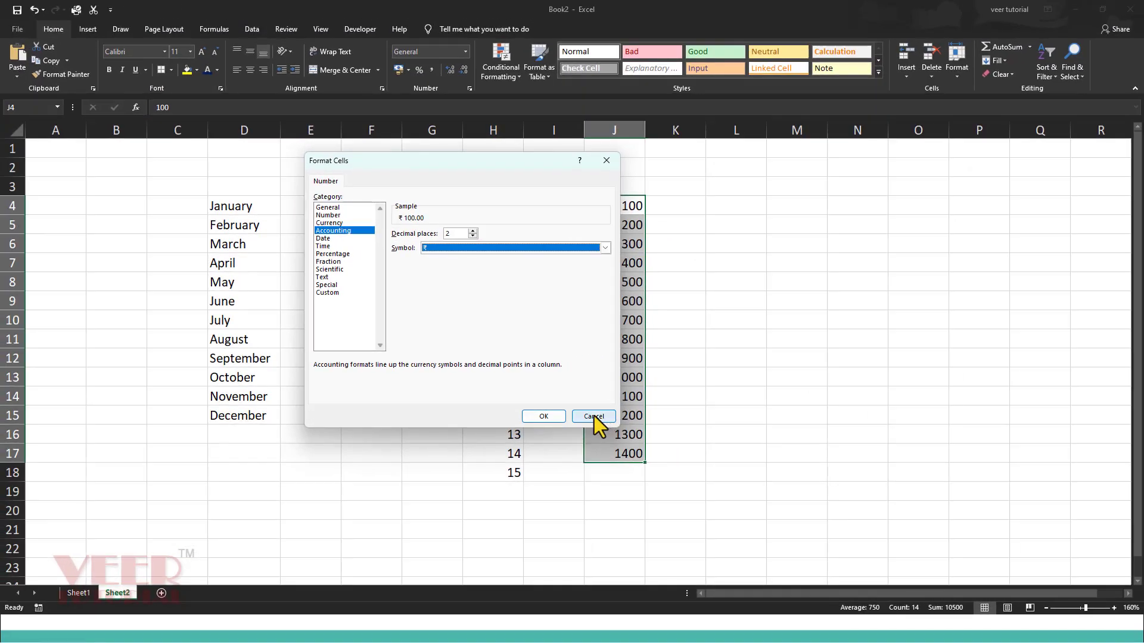
left_click(594, 416)
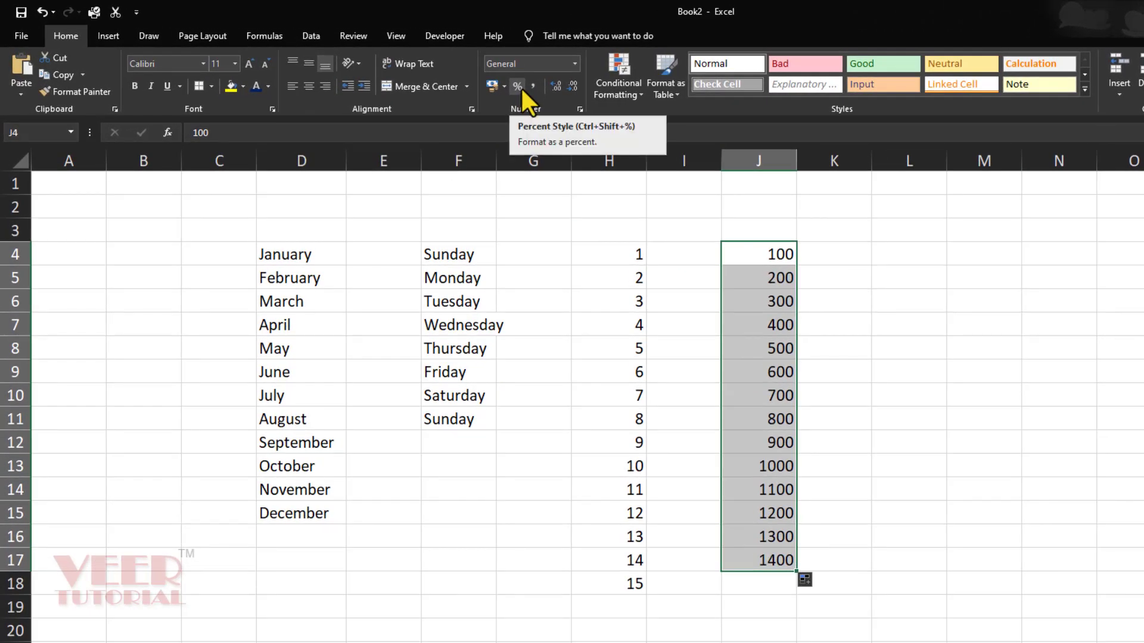
Step: Try the Percent Style on J4:J17 and undo it
left_click(521, 88)
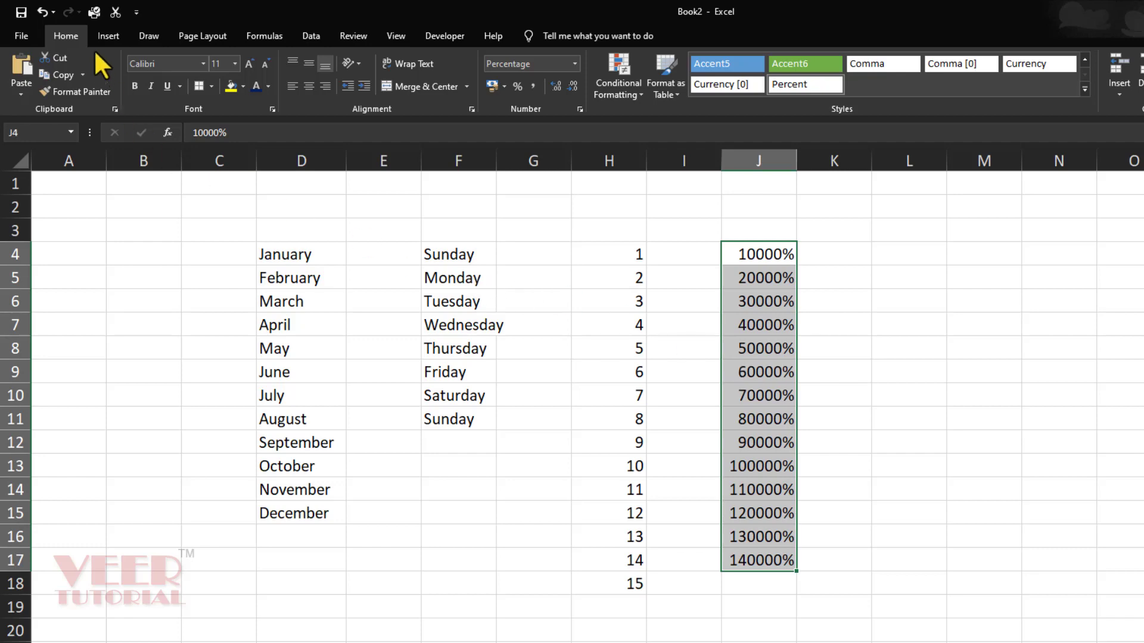
left_click(42, 12)
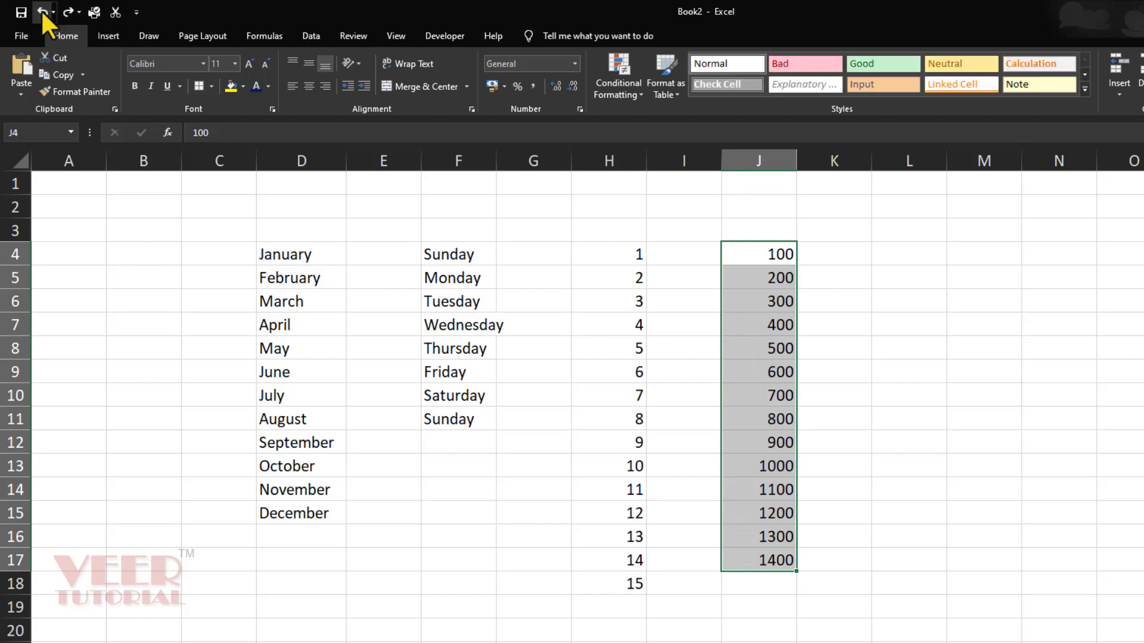
Step: Apply the Comma Style to J4:J17, remove its decimals, and restore two decimal places
left_click(531, 87)
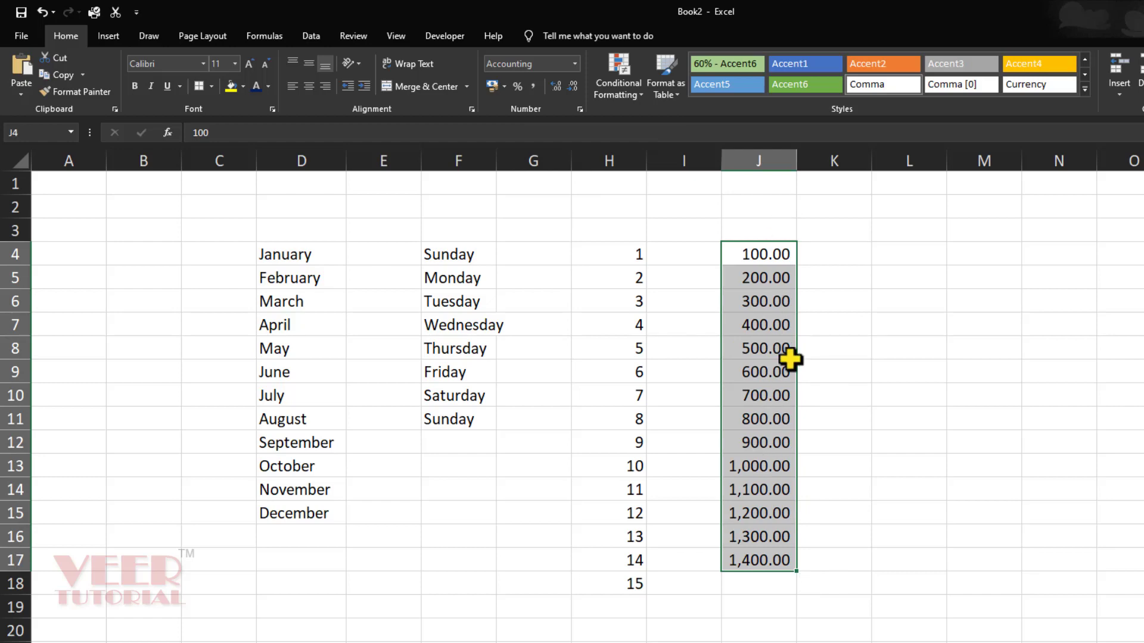
left_click(572, 87)
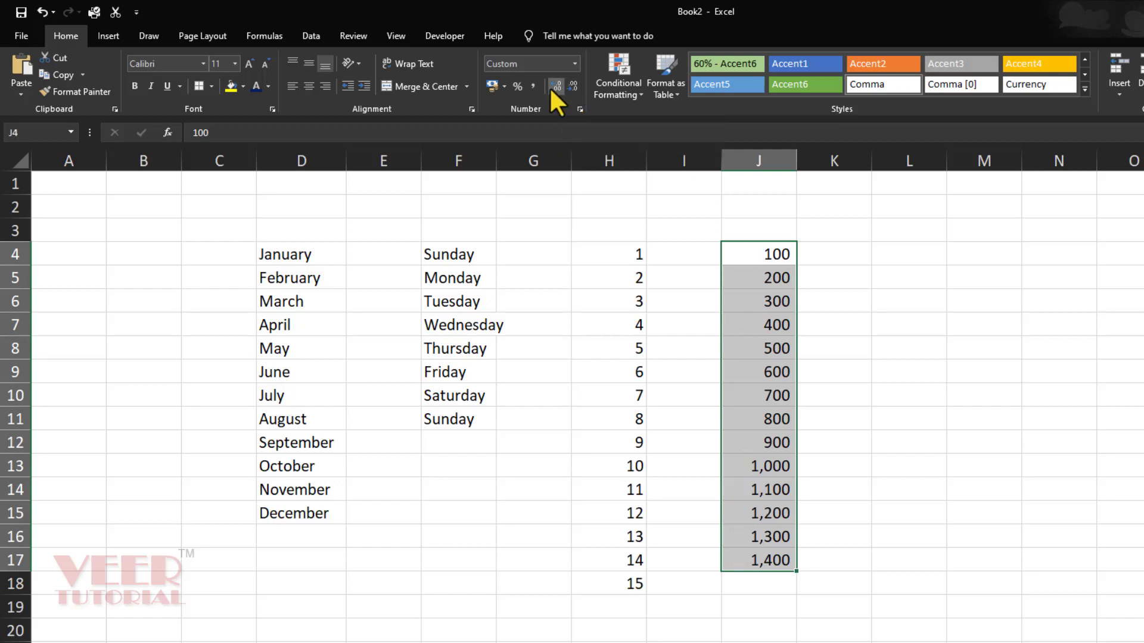
left_click(550, 87)
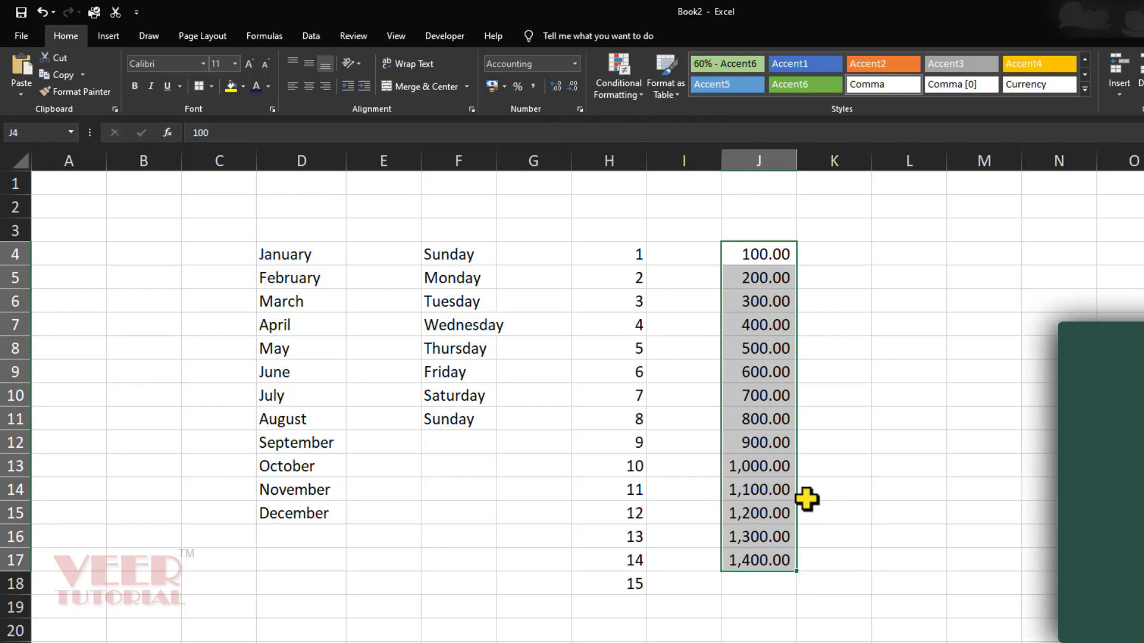
Step: Try the Short Date number format on J4:J17 and undo it
key("alt")
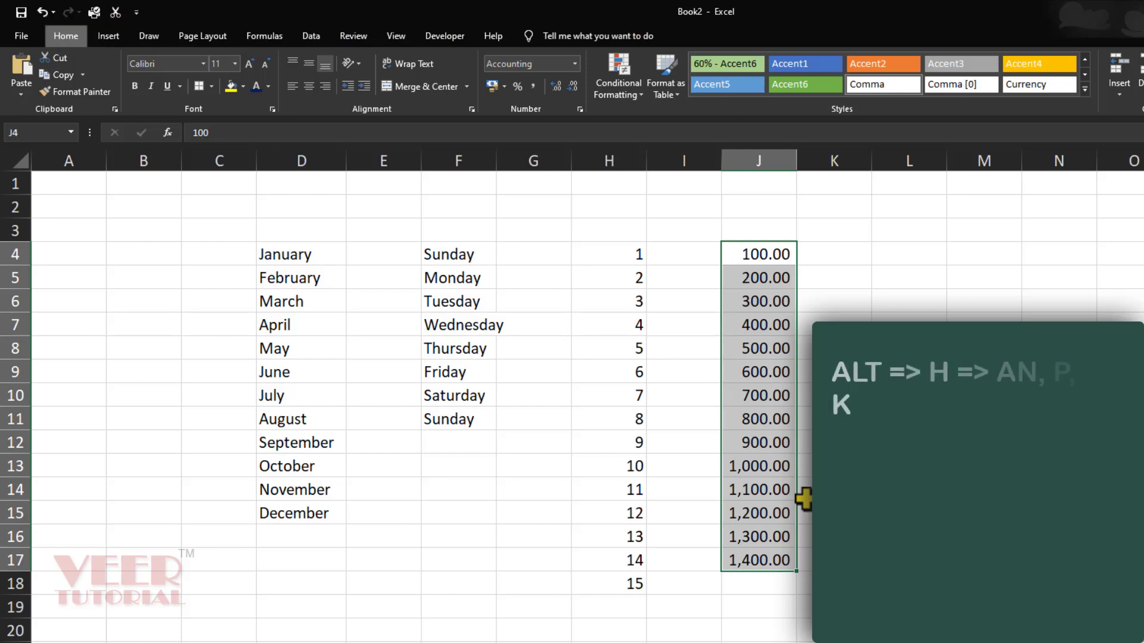
key("h")
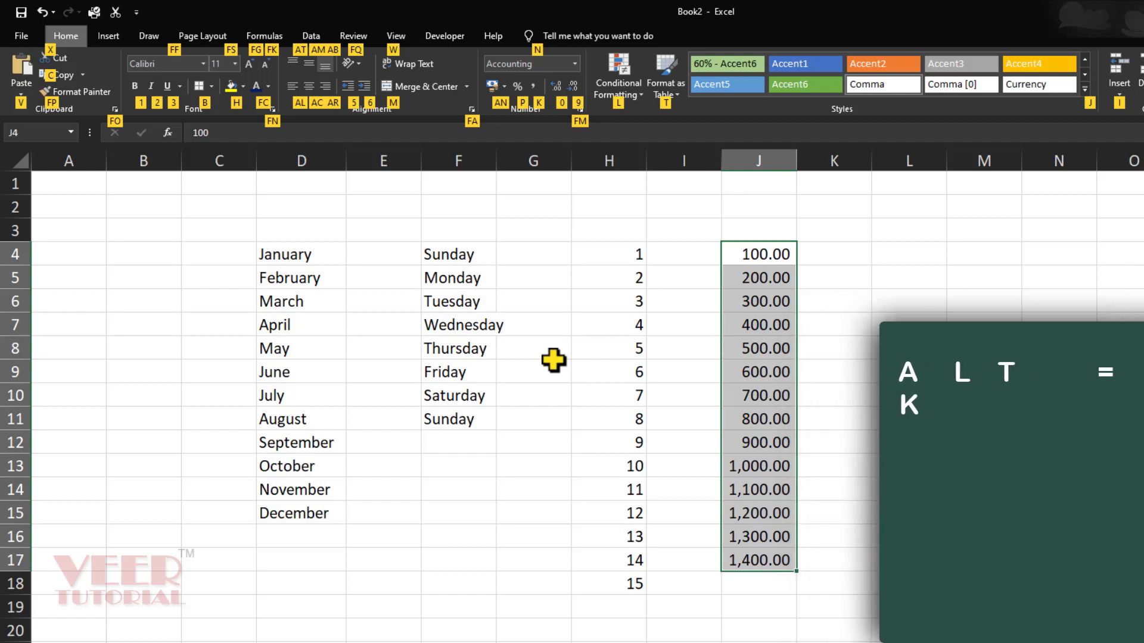
key("a")
key("n")
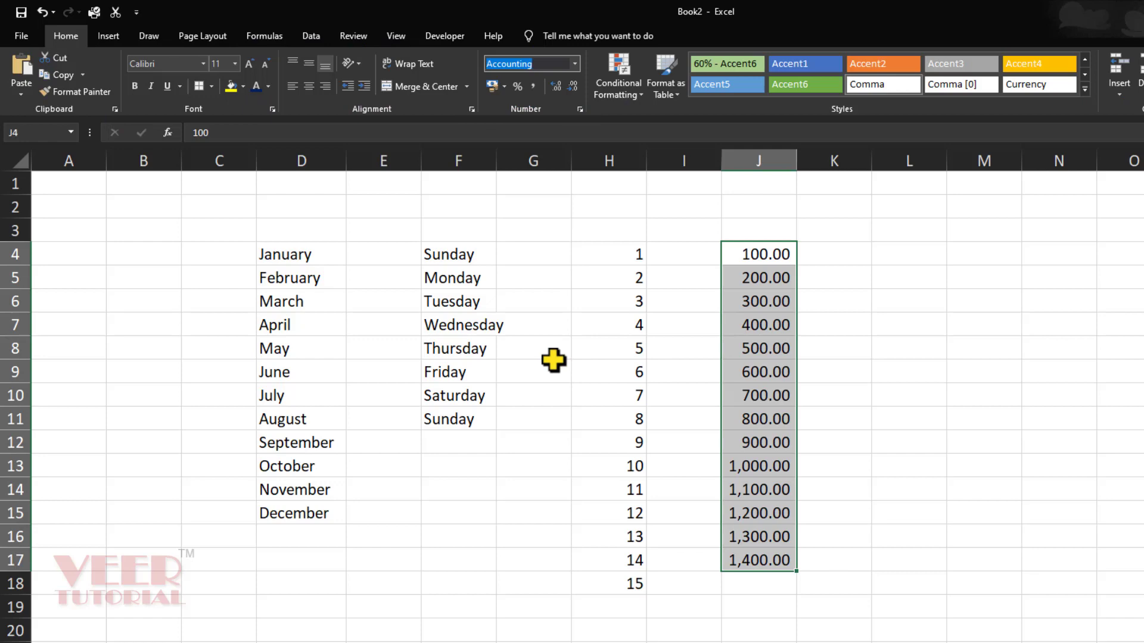
key("Down")
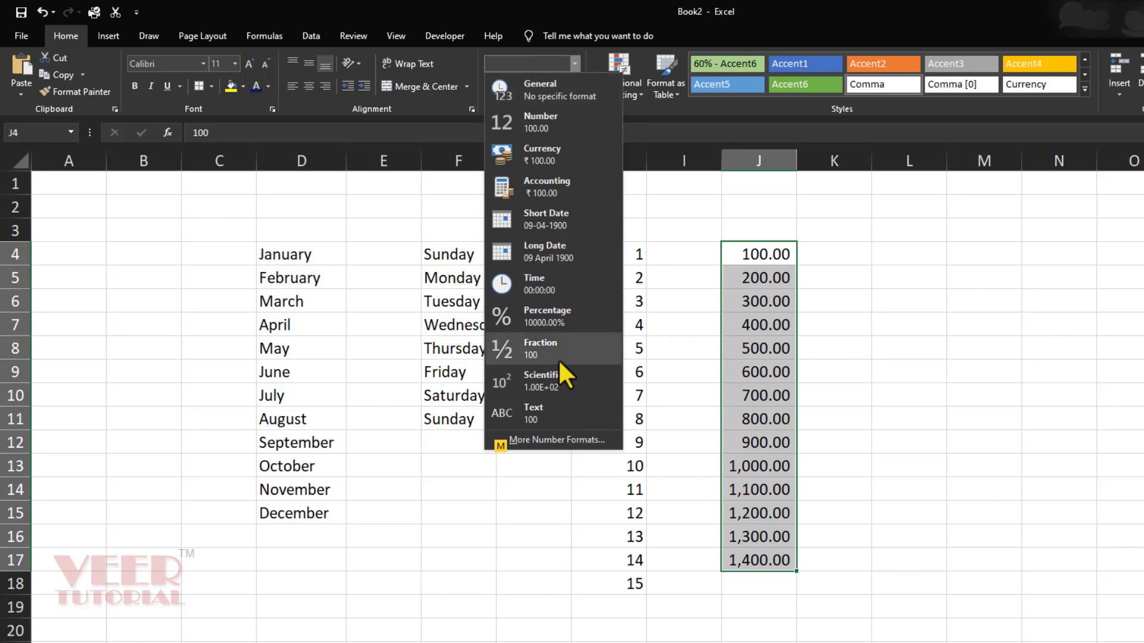
left_click(536, 224)
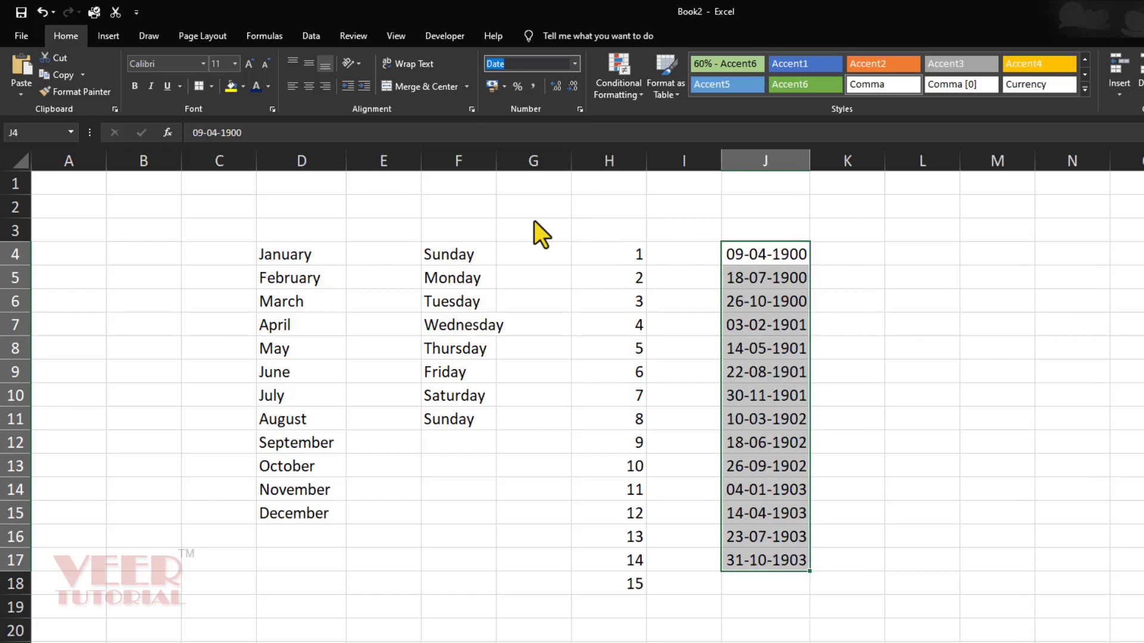
key("ctrl+z")
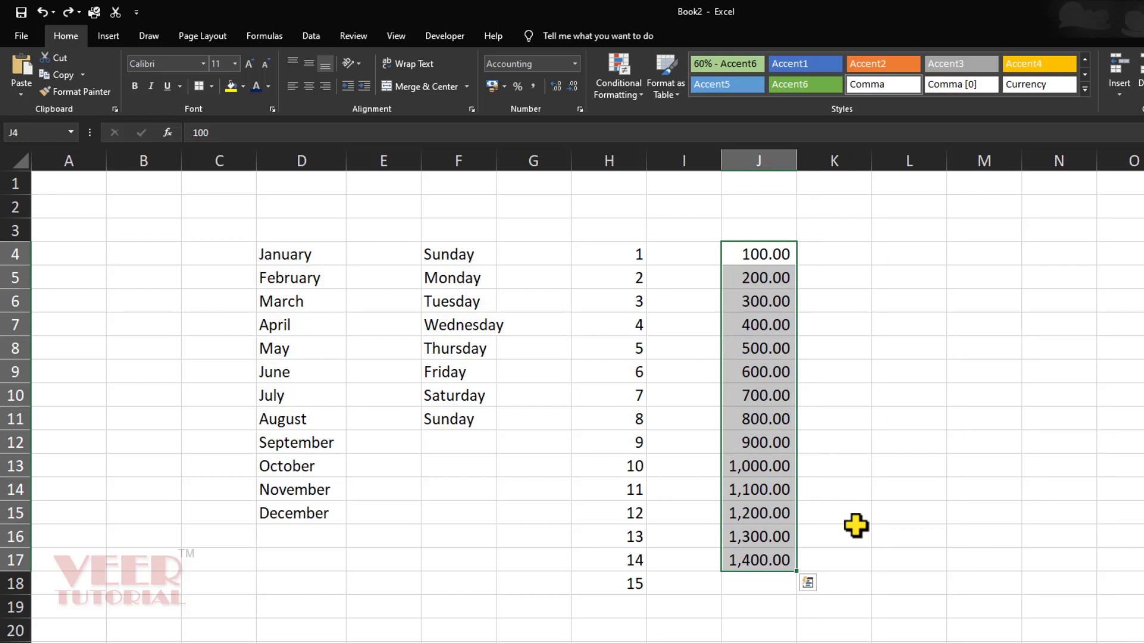
Step: Apply the Text number format to J4:J17
key("alt")
key("h")
key("n")
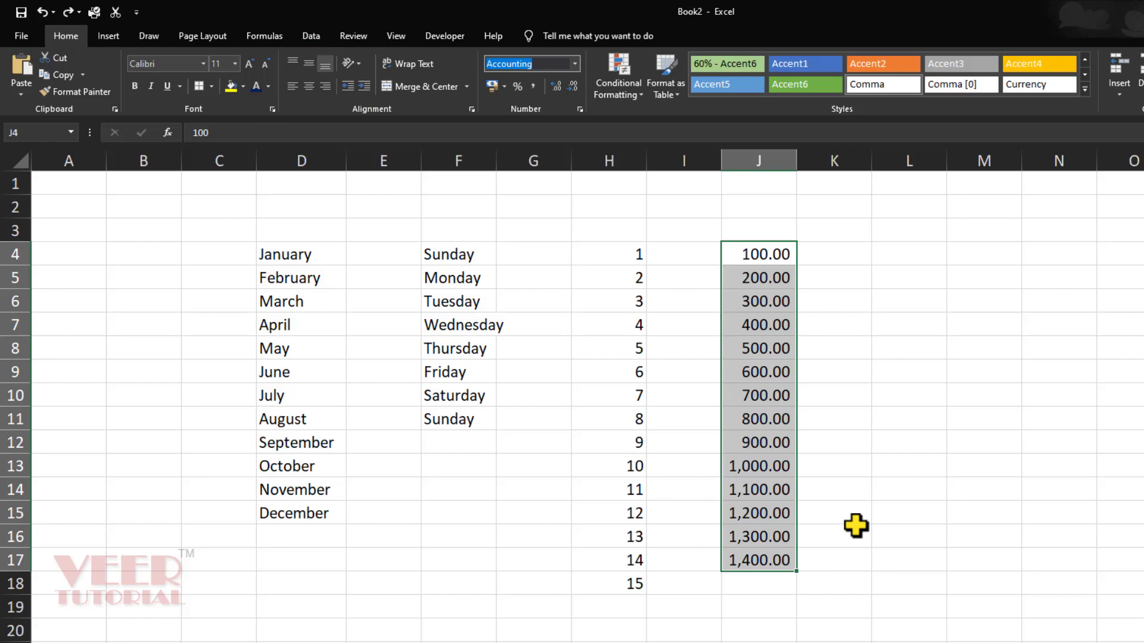
key("alt+Down")
key("Down")
key("Down")
key("Down")
key("Down")
key("Down")
key("Down")
key("Down")
key("Down")
key("Down")
key("Down")
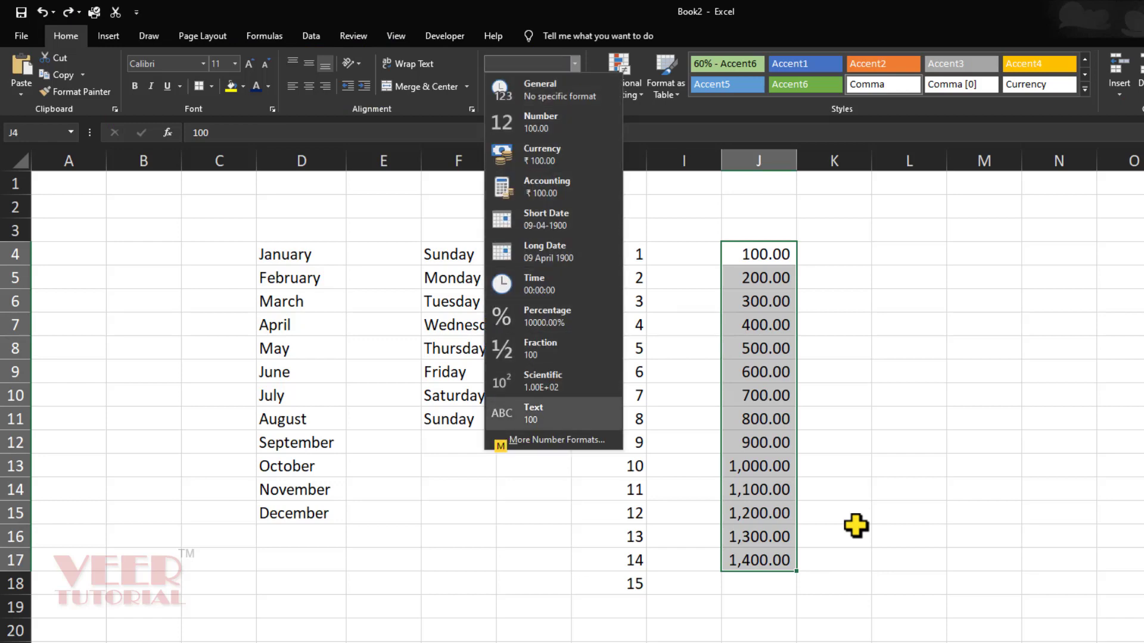
key("Return")
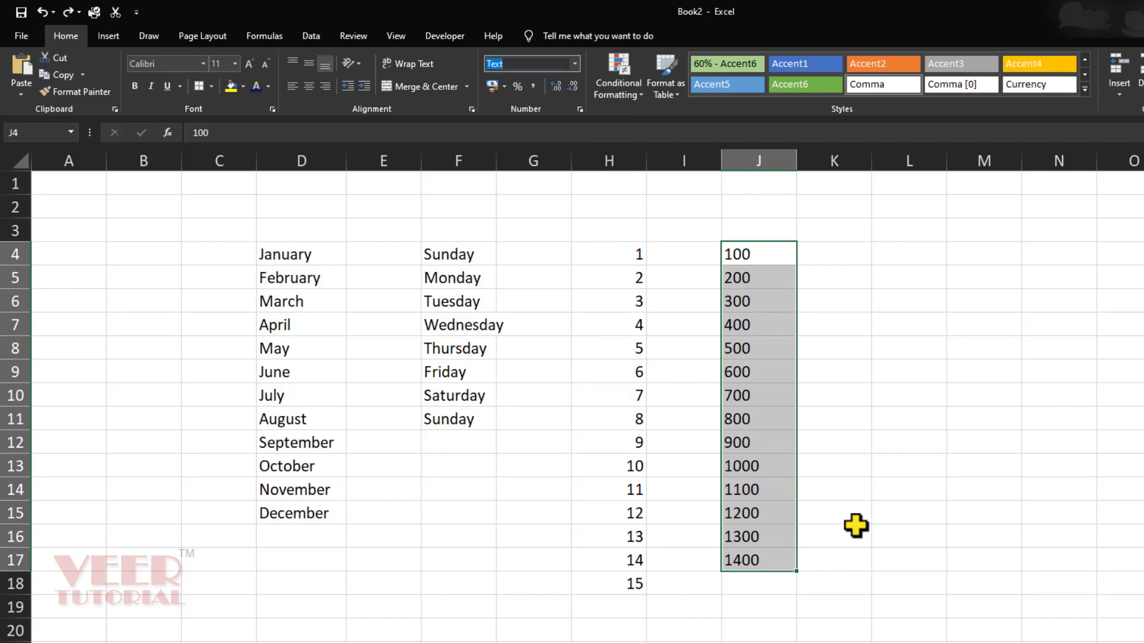